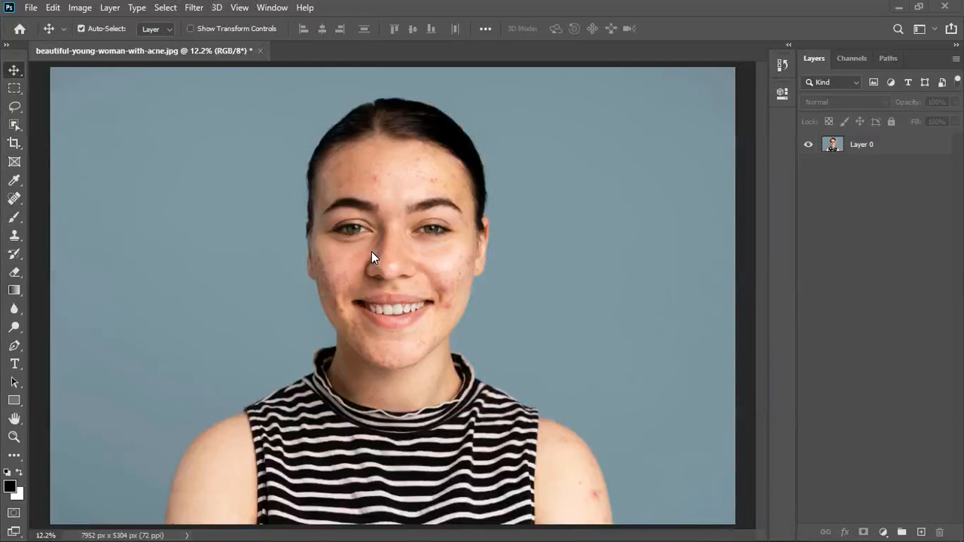
# Examine the portrait's skin up close, checking the blemishes on the forehead, cheeks and chin, and the overall framing
pyautogui.click(884, 533)
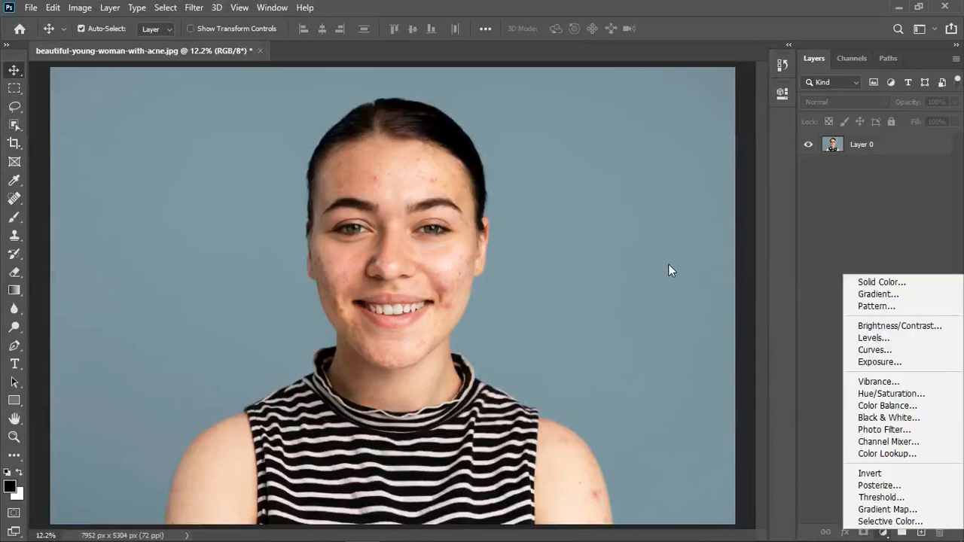
pyautogui.click(381, 169)
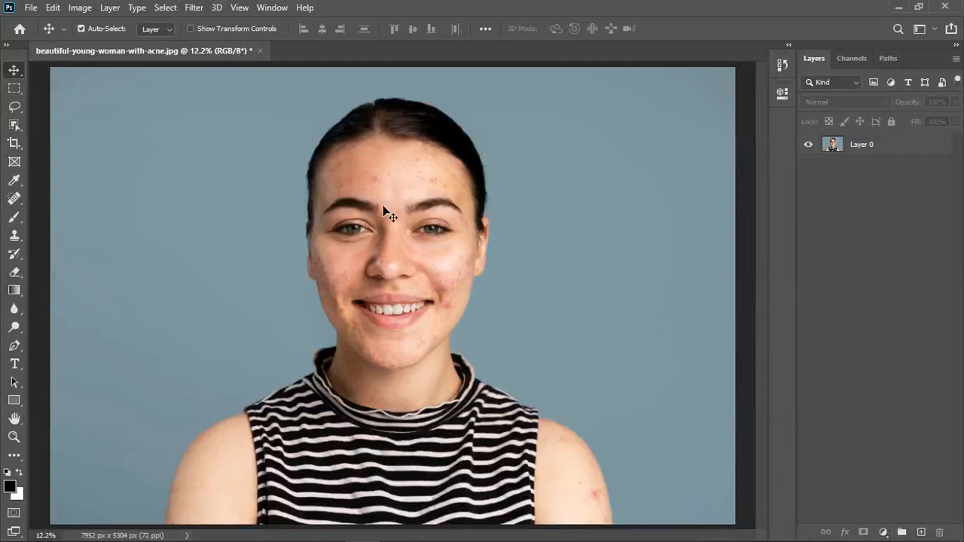
pyautogui.scroll(3, 385, 206)
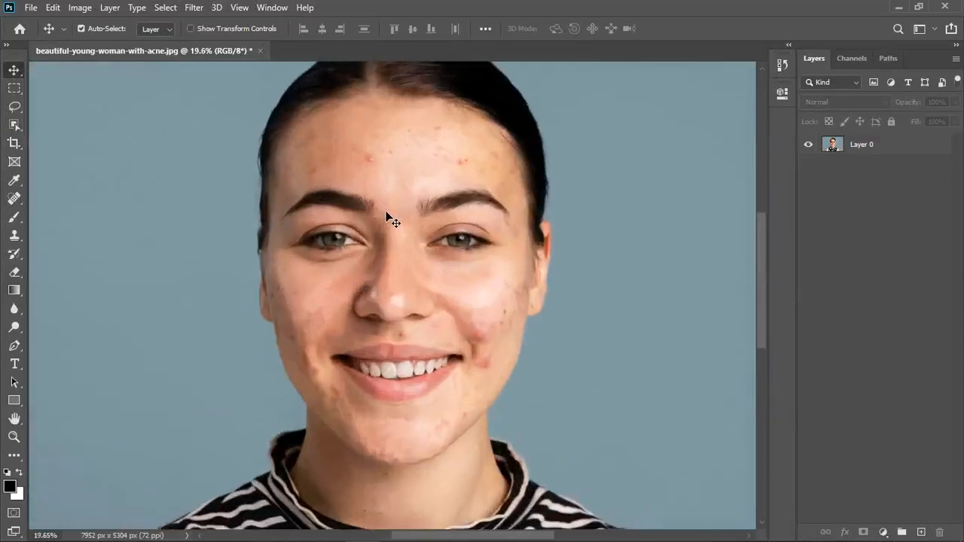
pyautogui.scroll(-1, 404, 202)
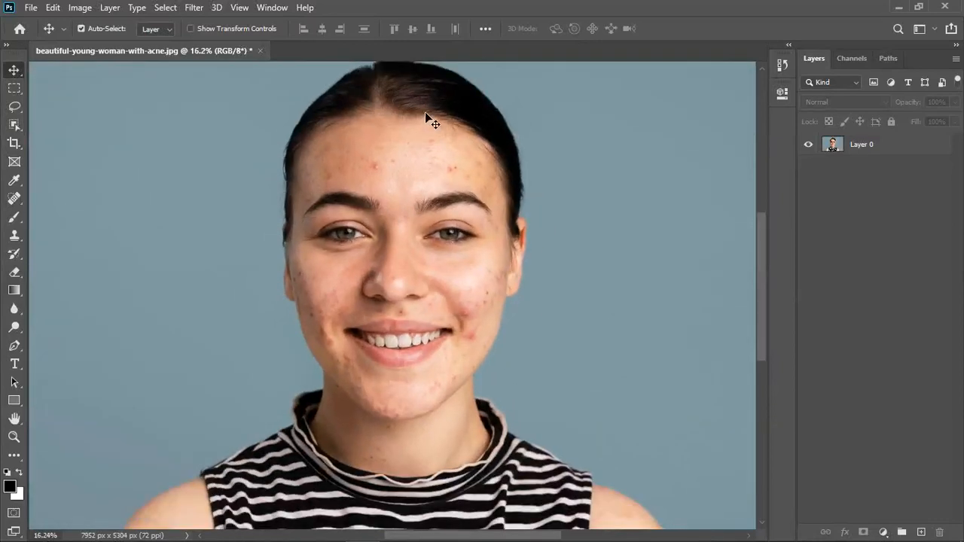
pyautogui.scroll(-2, 432, 129)
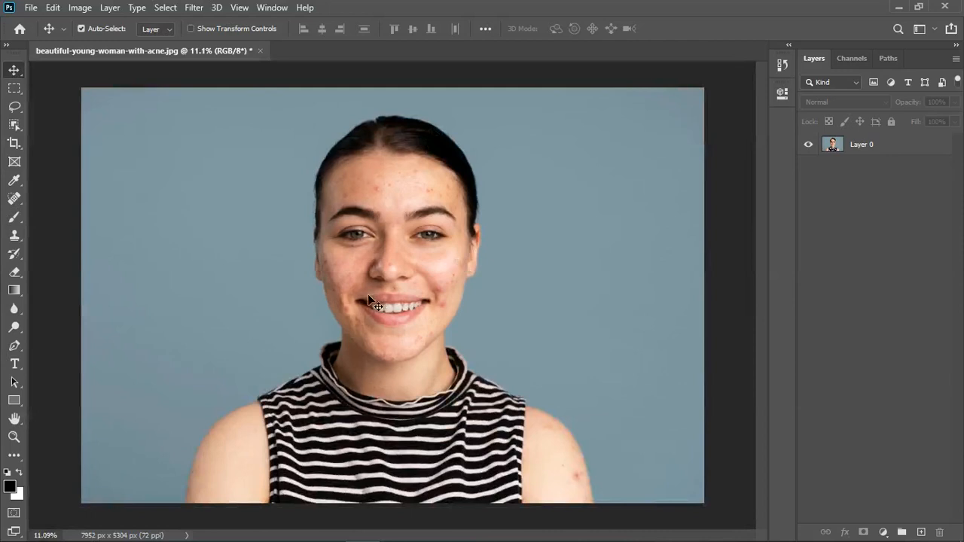
pyautogui.scroll(3, 367, 294)
pyautogui.scroll(1, 411, 124)
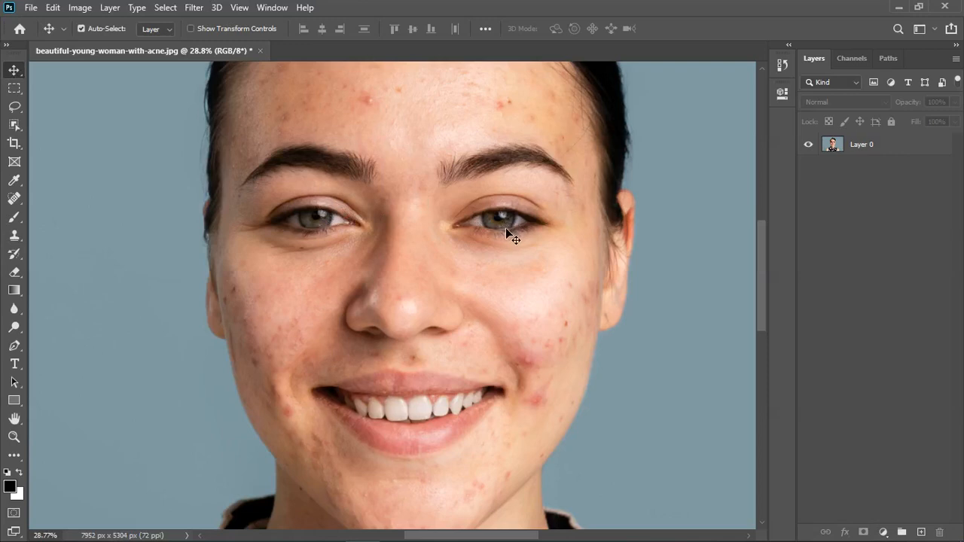
pyautogui.scroll(-1, 505, 228)
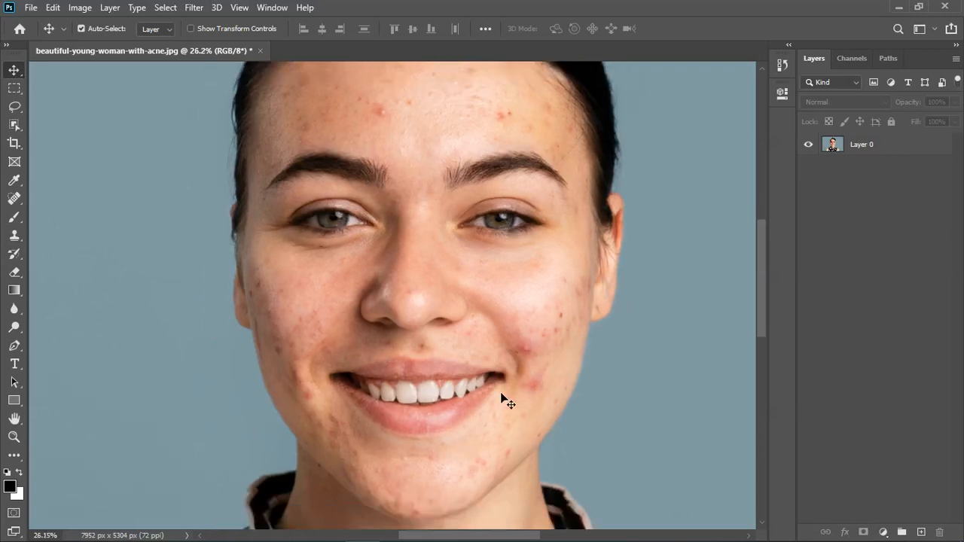
pyautogui.scroll(-2, 456, 410)
pyautogui.scroll(4, 505, 379)
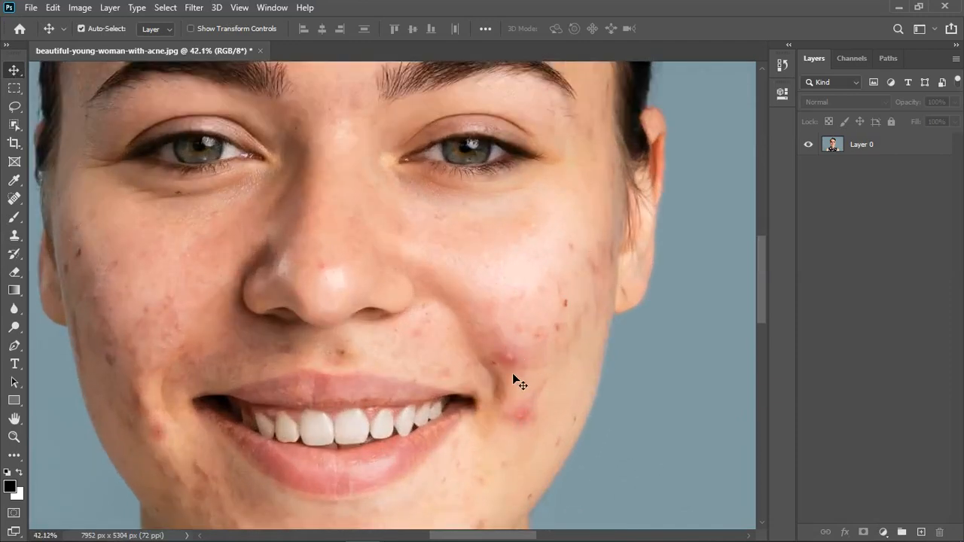
pyautogui.scroll(-5, 525, 345)
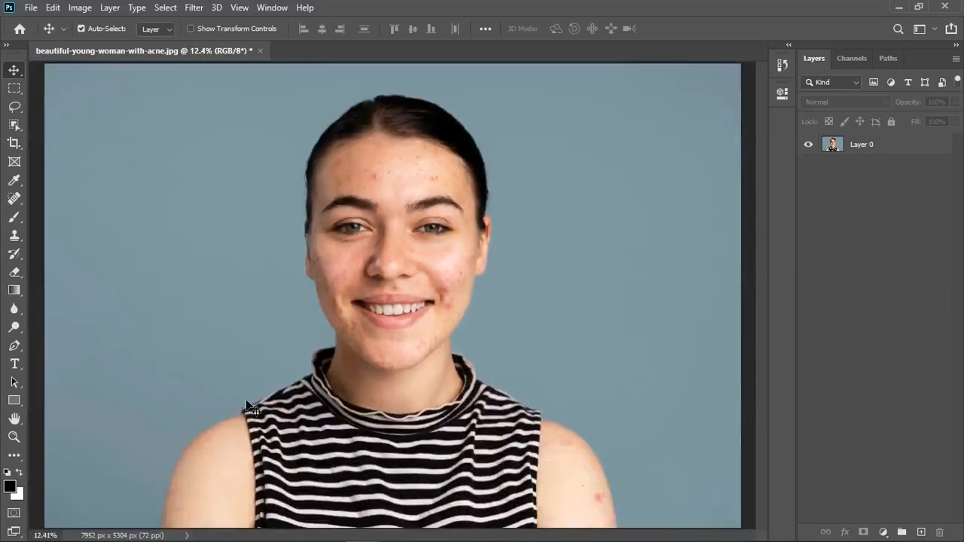
pyautogui.scroll(1, 397, 211)
pyautogui.scroll(-2, 397, 210)
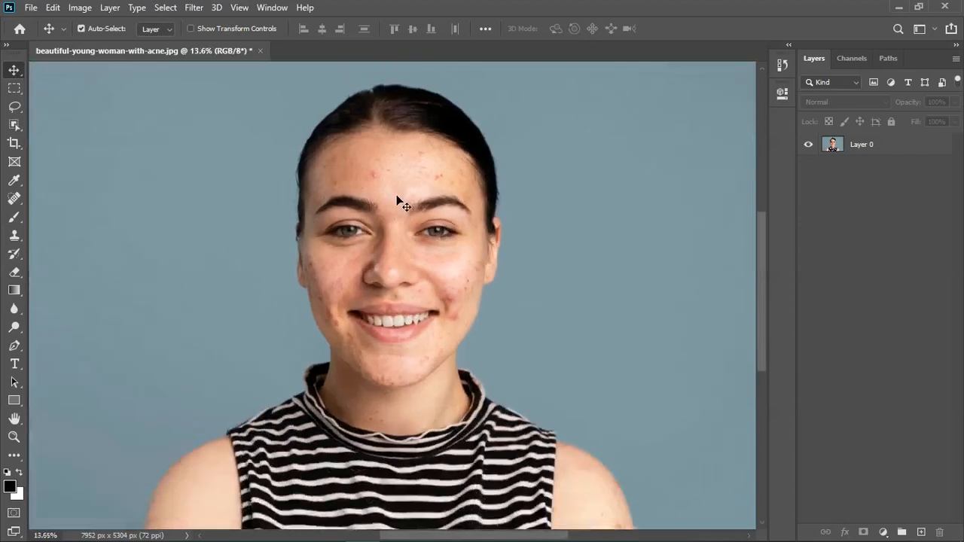
# Duplicate Layer 0 and hide the original layer
pyautogui.click(893, 146)
pyautogui.hotkey('ctrl', 'j')
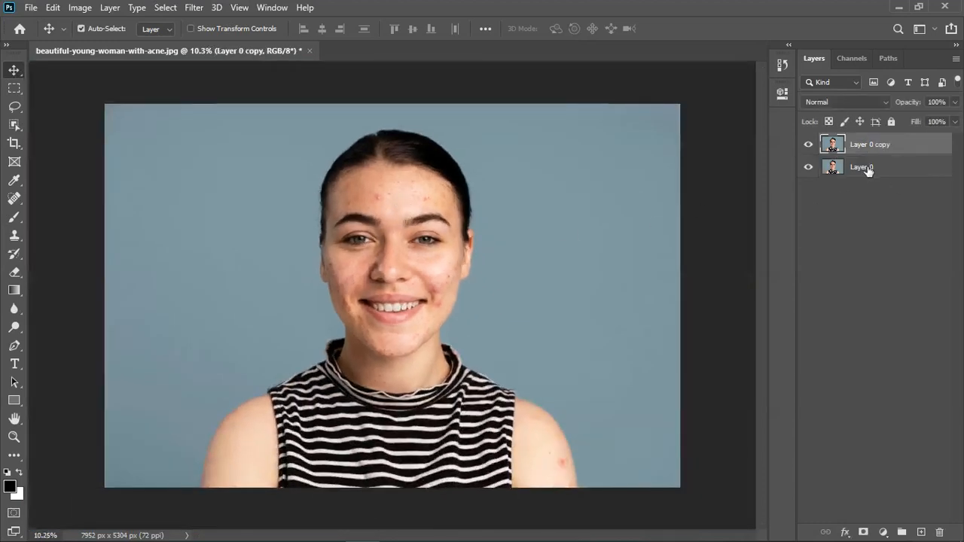
pyautogui.click(811, 169)
# Apply the Camera Raw Filter to the layer copy with manual Geometry transformations of Vertical +7 and Horizontal +6
pyautogui.click(194, 9)
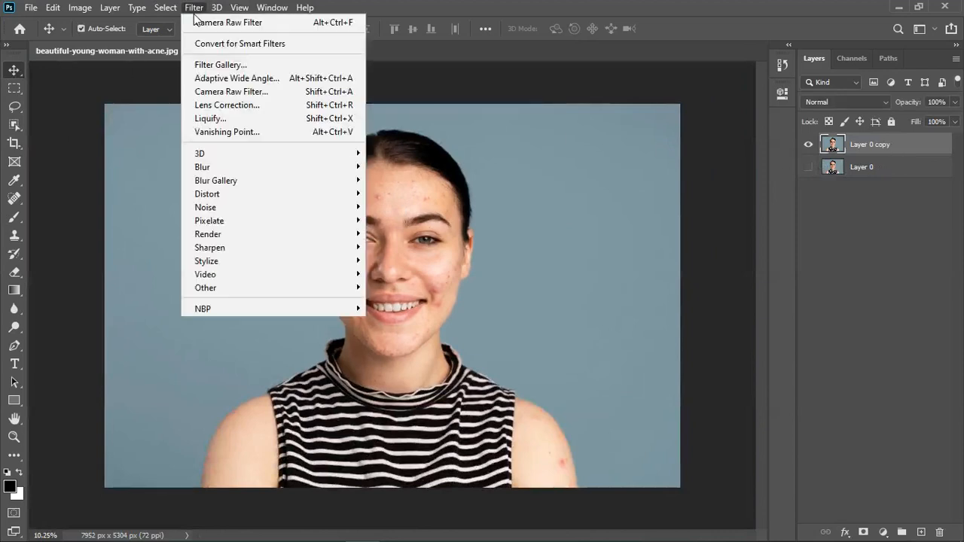
pyautogui.click(229, 93)
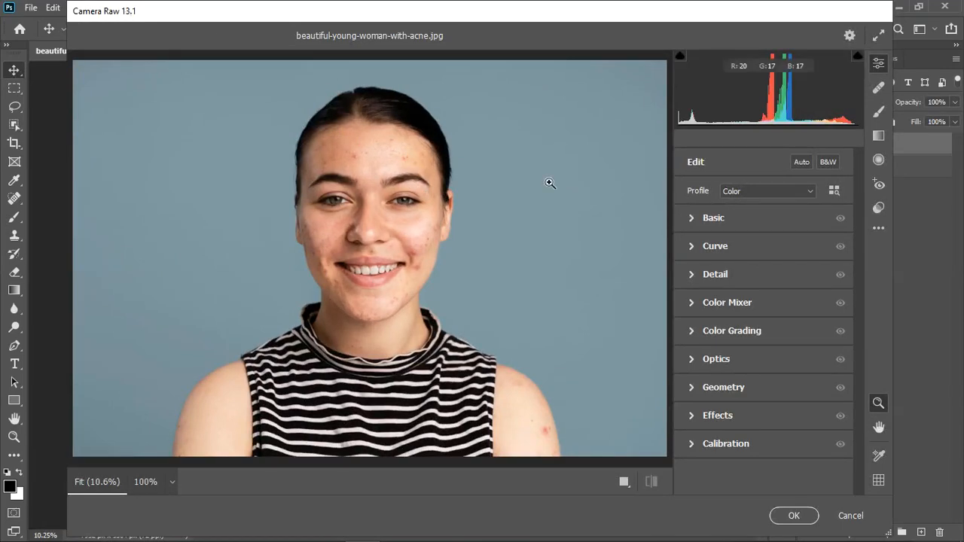
pyautogui.click(691, 394)
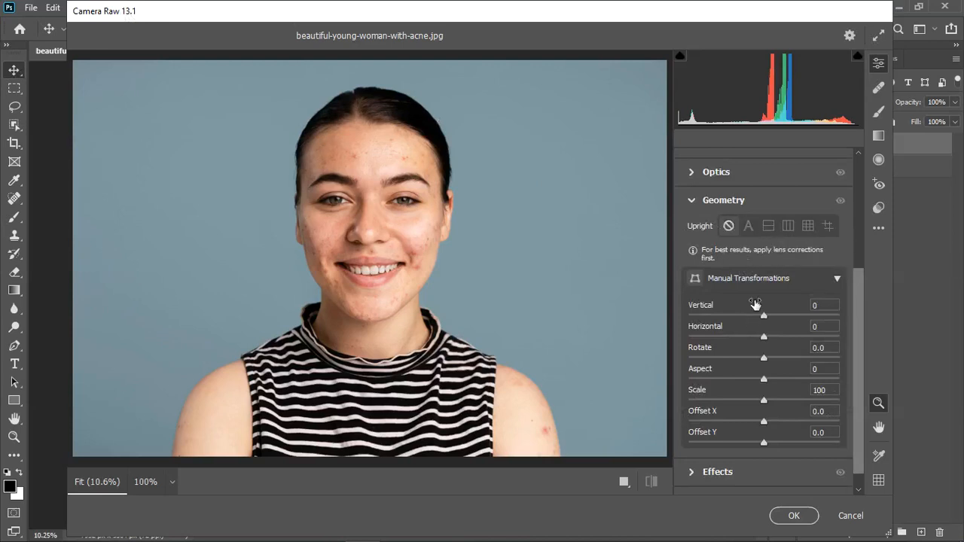
pyautogui.click(836, 279)
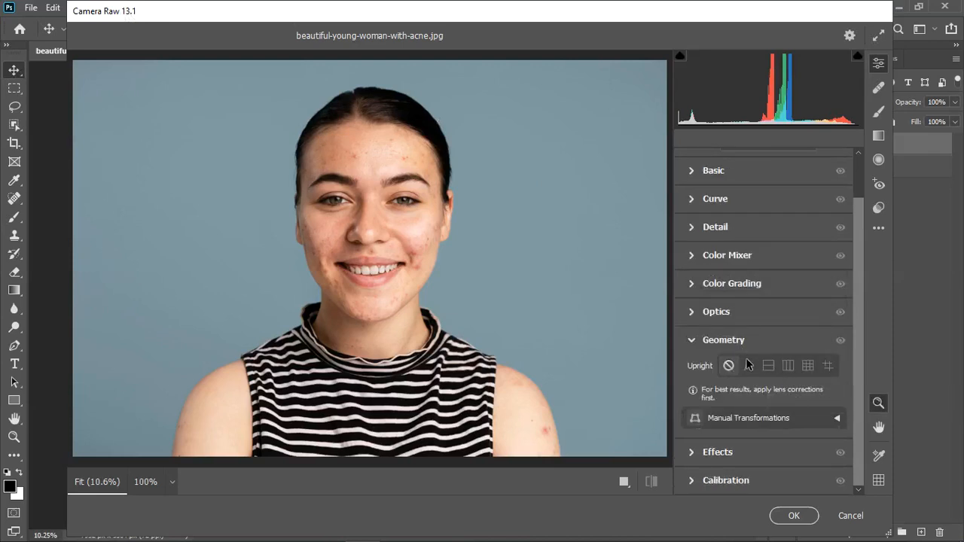
pyautogui.click(837, 418)
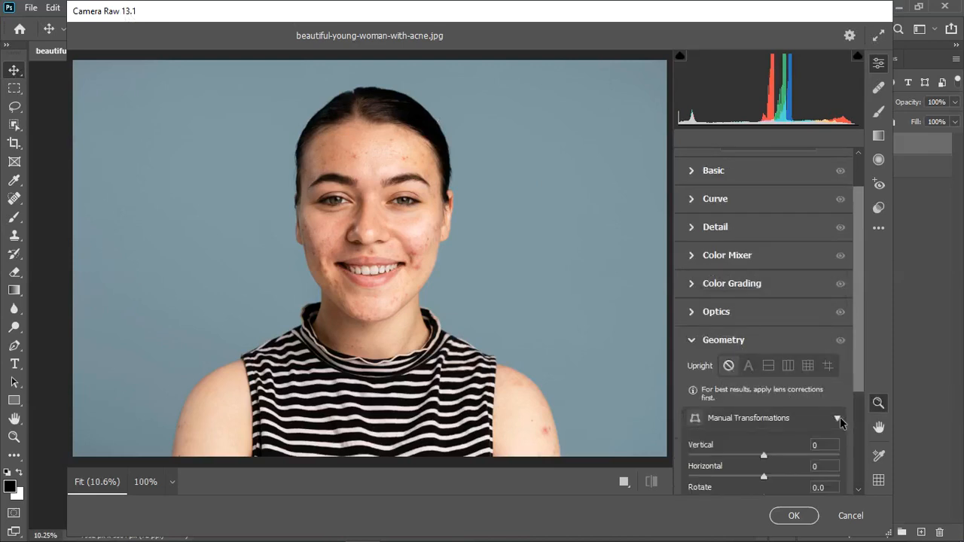
pyautogui.scroll(-3, 761, 376)
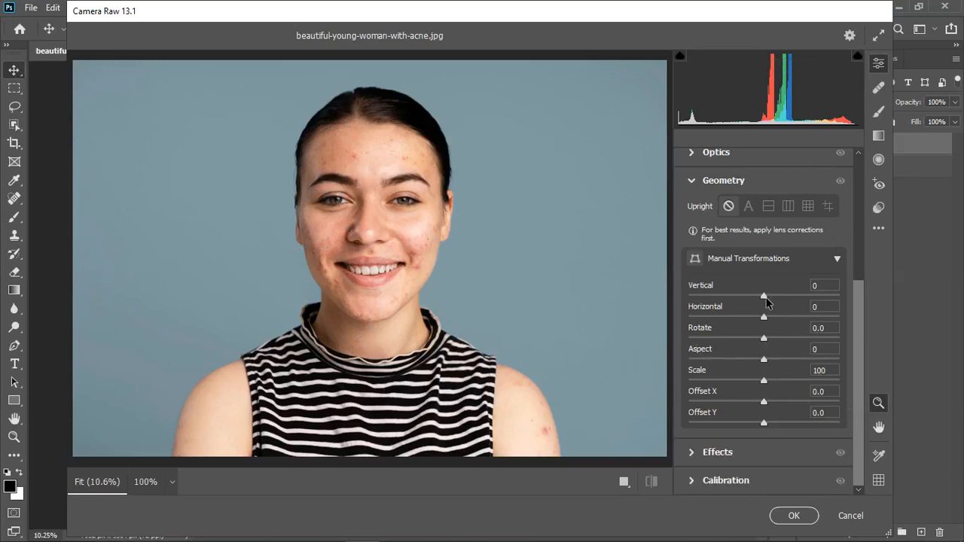
pyautogui.moveTo(766, 298)
pyautogui.mouseDown()
pyautogui.moveTo(746, 304)
pyautogui.moveTo(770, 304)
pyautogui.mouseUp()
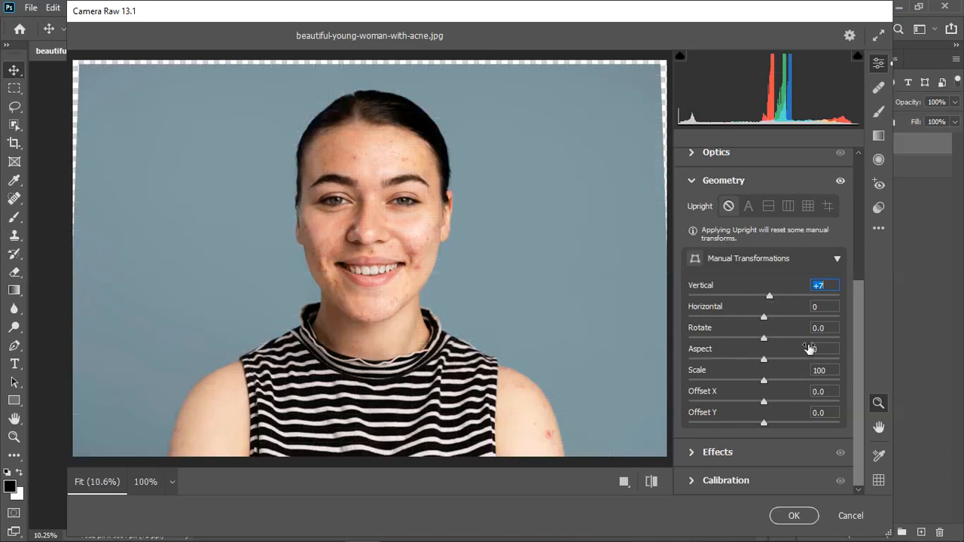
pyautogui.moveTo(763, 317); pyautogui.dragTo(768, 318)
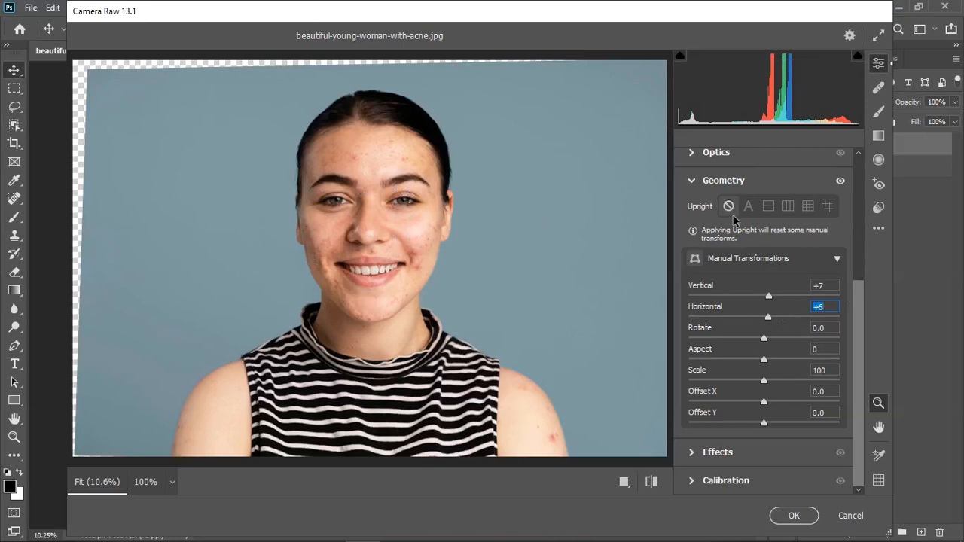
pyautogui.click(692, 183)
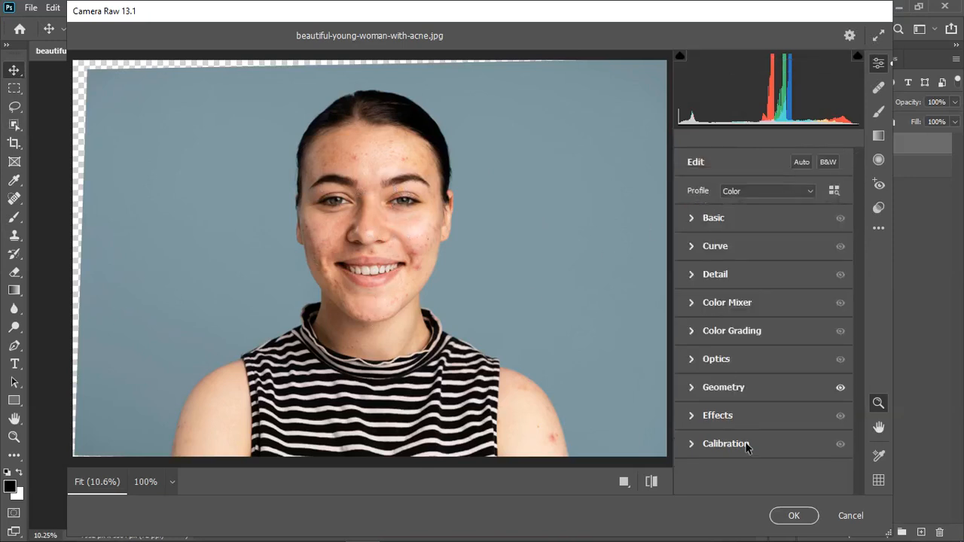
pyautogui.click(793, 515)
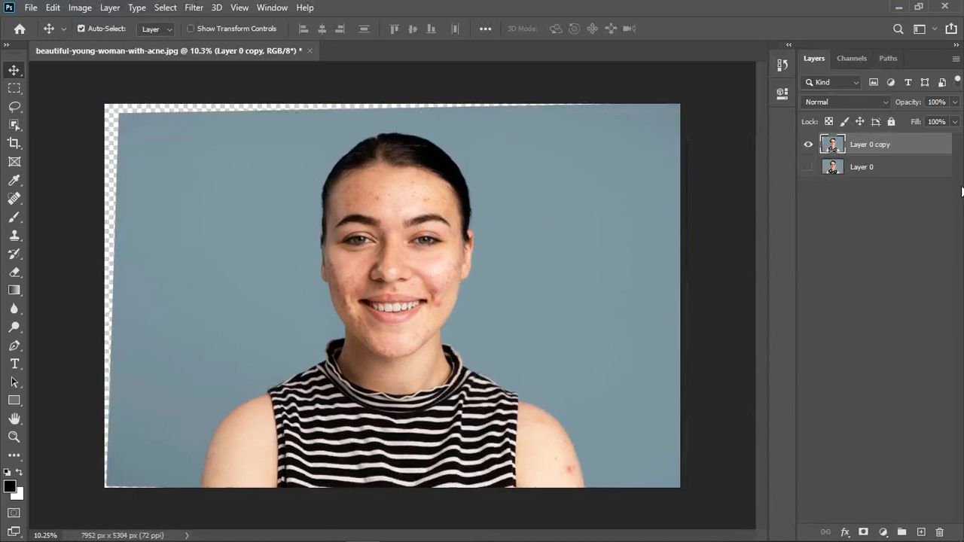
# Duplicate Layer 0 again, make the duplicate visible behind the transformed copy and merge the two copies into one layer
pyautogui.click(896, 173)
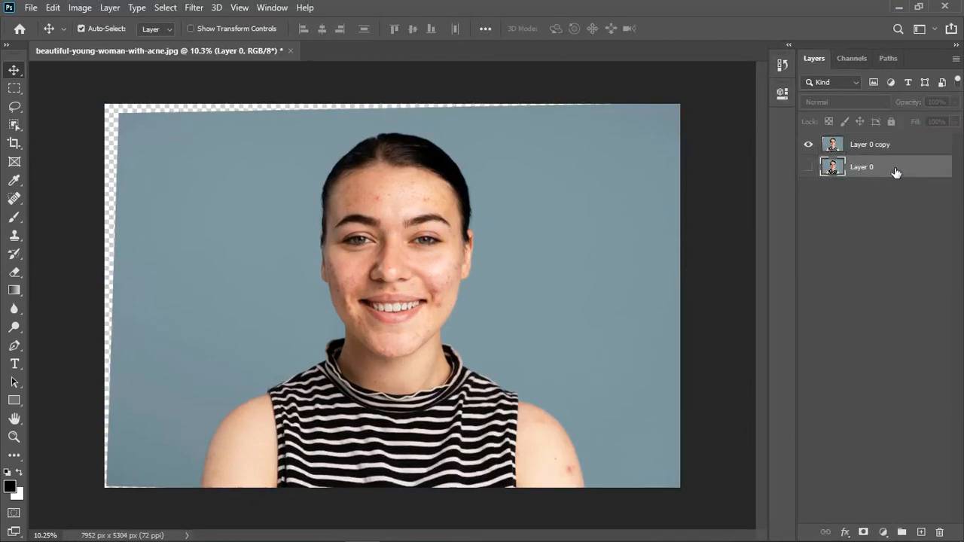
pyautogui.hotkey('ctrl', 'j')
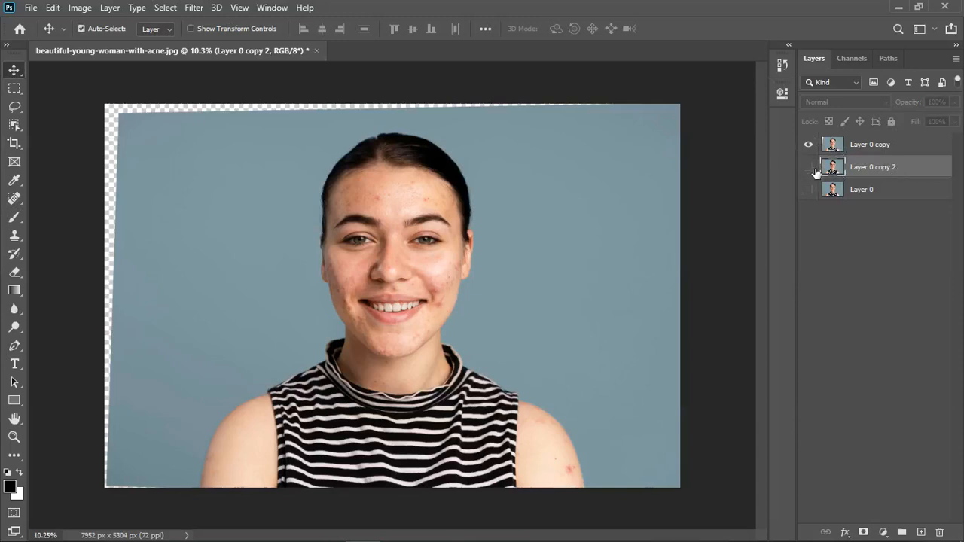
pyautogui.click(809, 167)
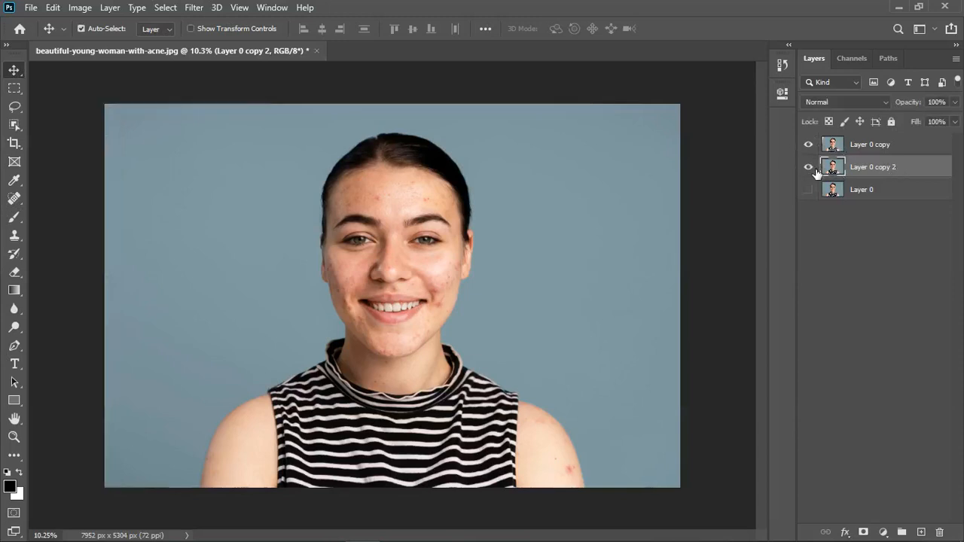
pyautogui.keyDown('ctrl'); pyautogui.click(912, 144); pyautogui.keyUp('ctrl')
pyautogui.rightClick(912, 144)
pyautogui.click(761, 416)
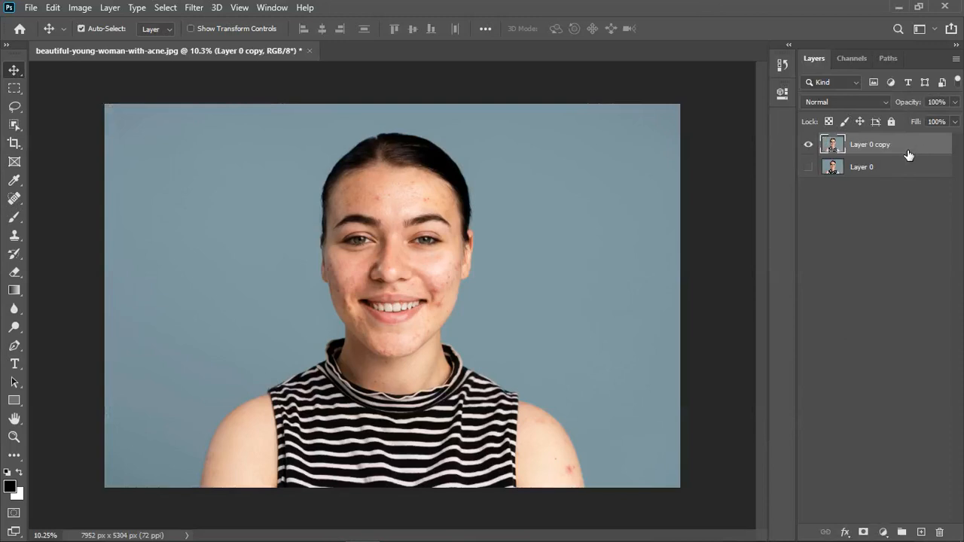
# Reshape the face in Liquify: second eye's height 35, eye widths -29 and -21, nose width -14, mouth width -32
pyautogui.click(194, 9)
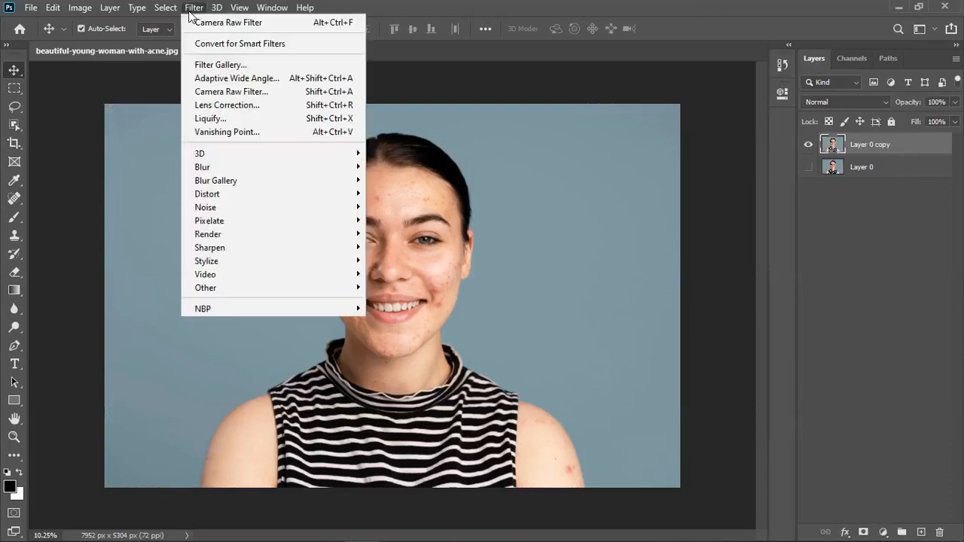
pyautogui.click(210, 118)
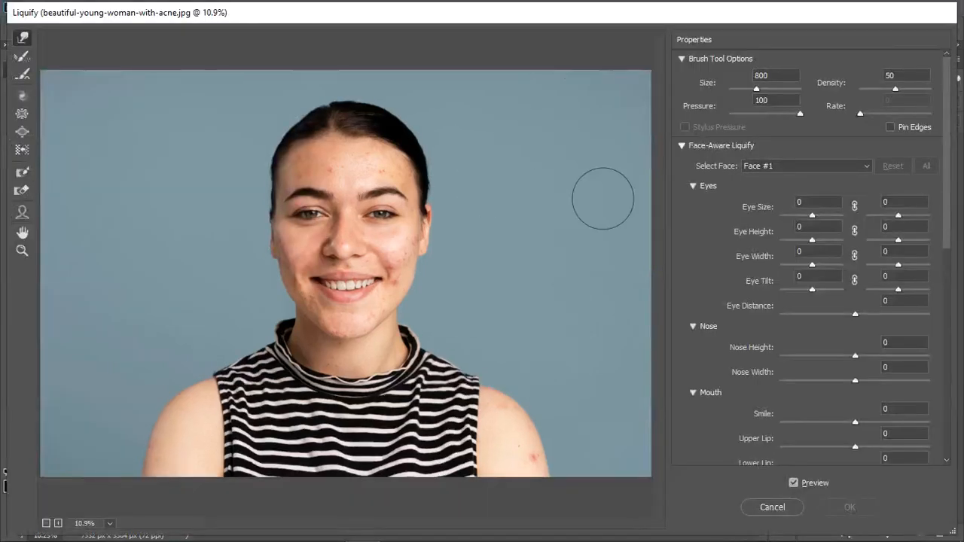
pyautogui.scroll(-5, 813, 334)
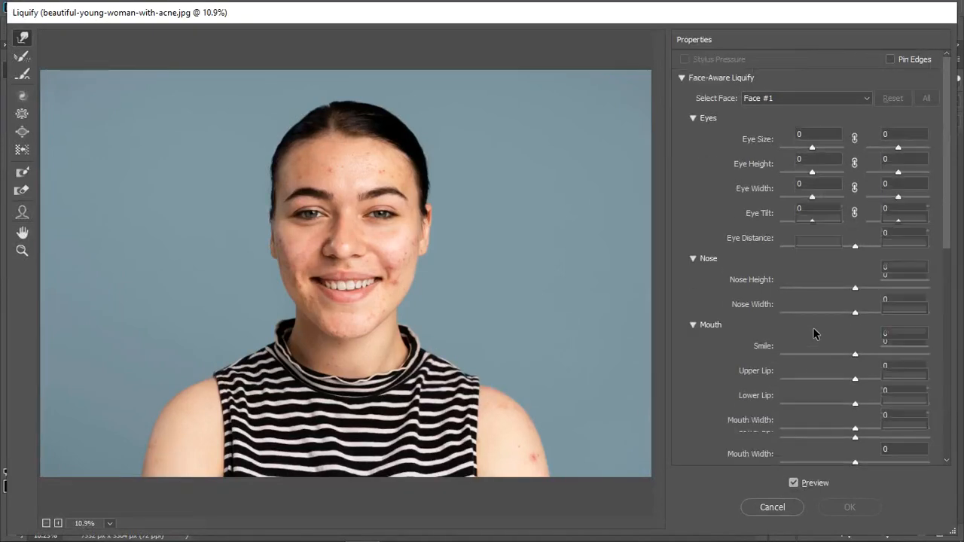
pyautogui.scroll(-5, 813, 334)
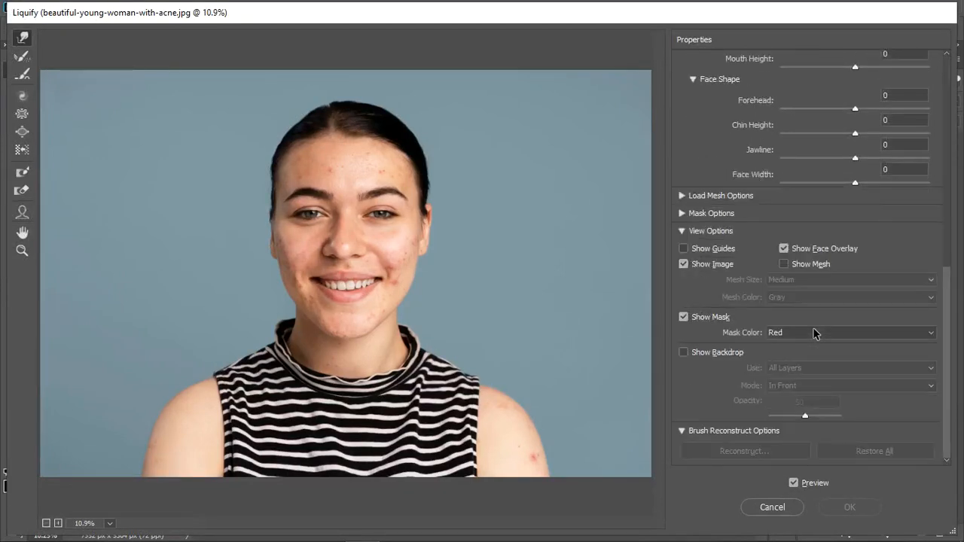
pyautogui.scroll(10, 814, 334)
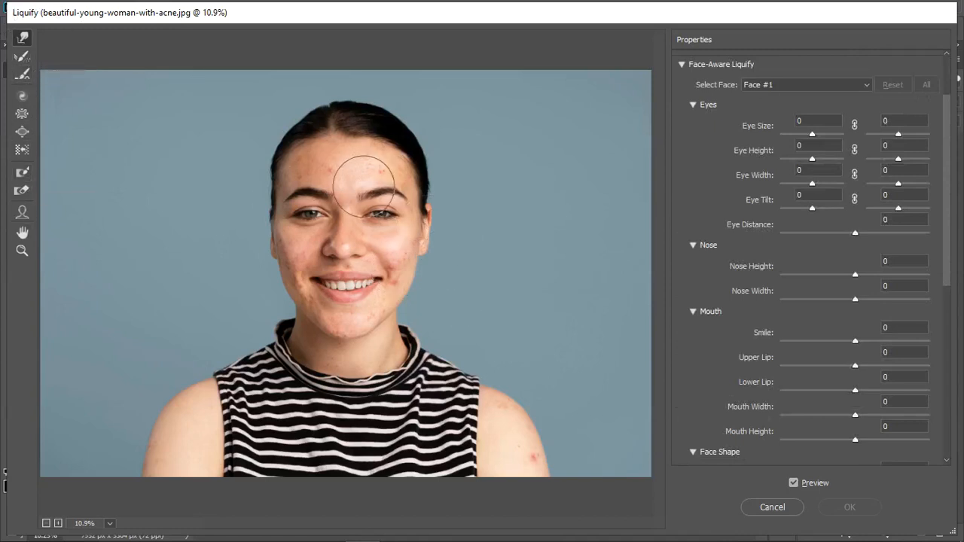
pyautogui.scroll(1, 384, 177)
pyautogui.scroll(1, 385, 181)
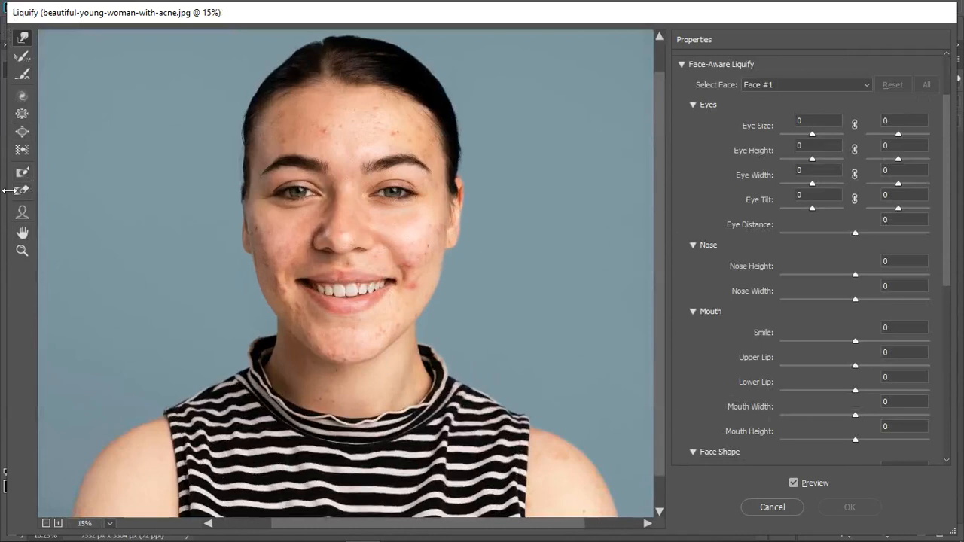
pyautogui.click(22, 214)
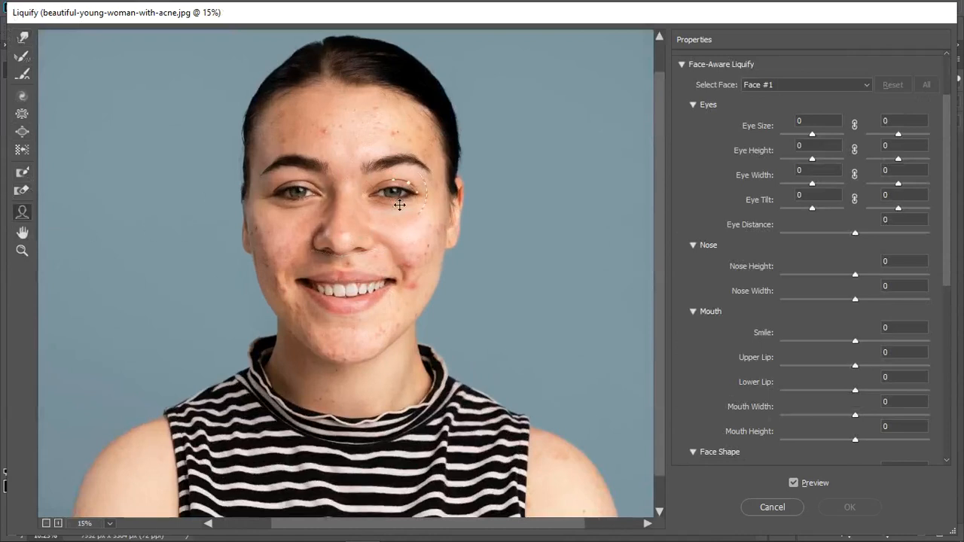
pyautogui.scroll(3, 377, 224)
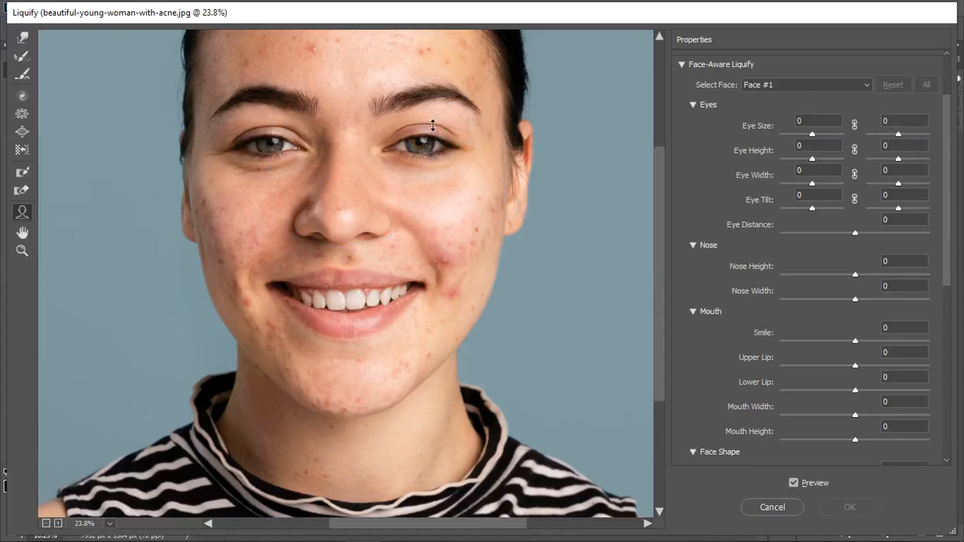
pyautogui.moveTo(433, 125); pyautogui.dragTo(433, 119)
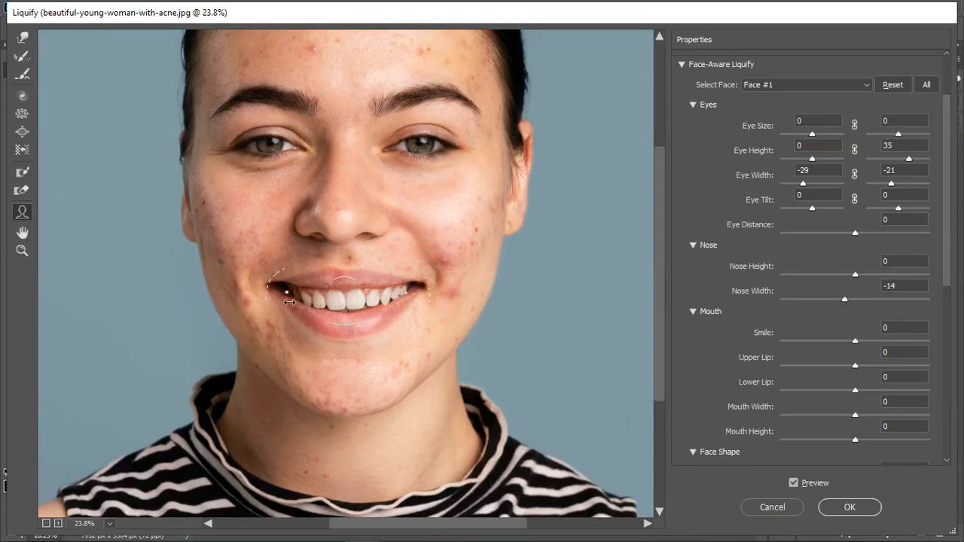
pyautogui.moveTo(300, 300); pyautogui.dragTo(301, 300)
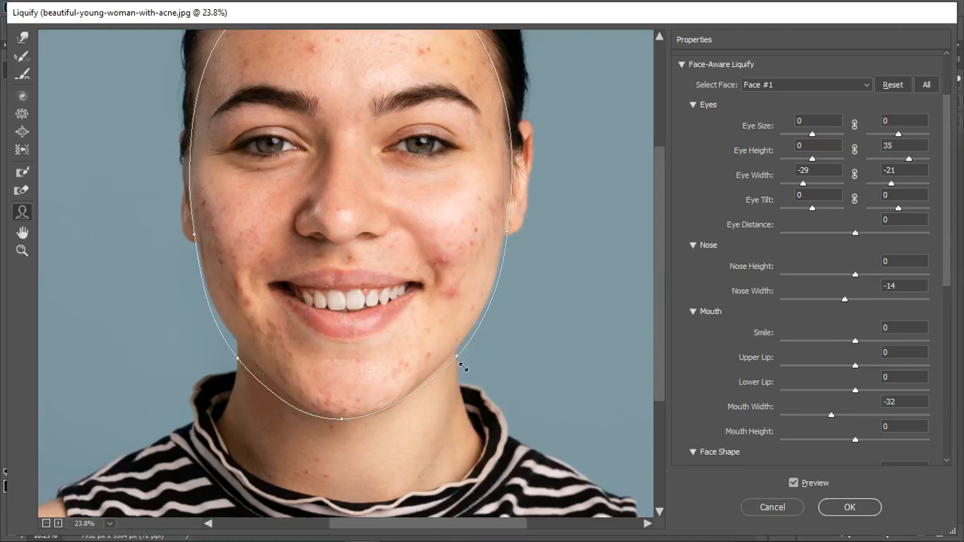
# Refine the jaw and chin contour with the Forward Warp tool, using a slightly smaller brush
pyautogui.scroll(1, 462, 365)
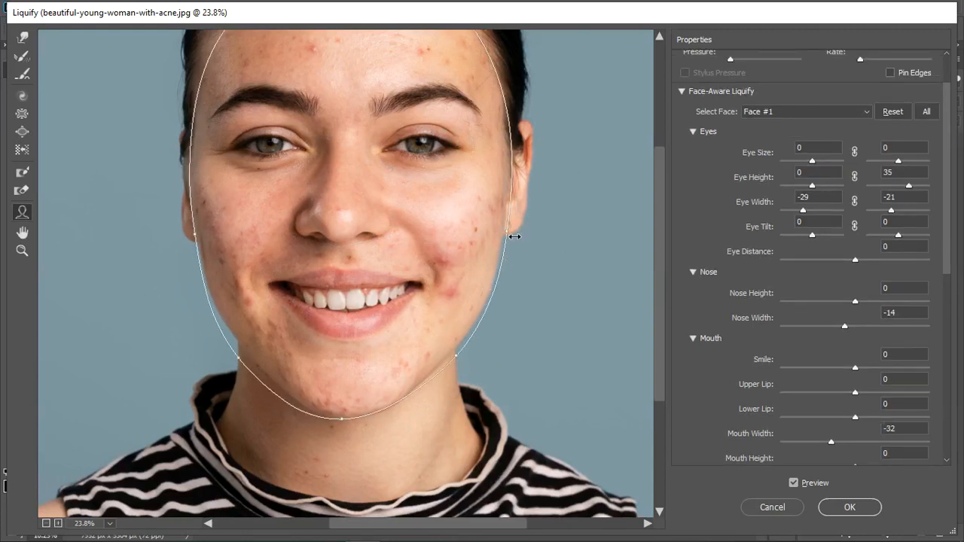
pyautogui.click(25, 40)
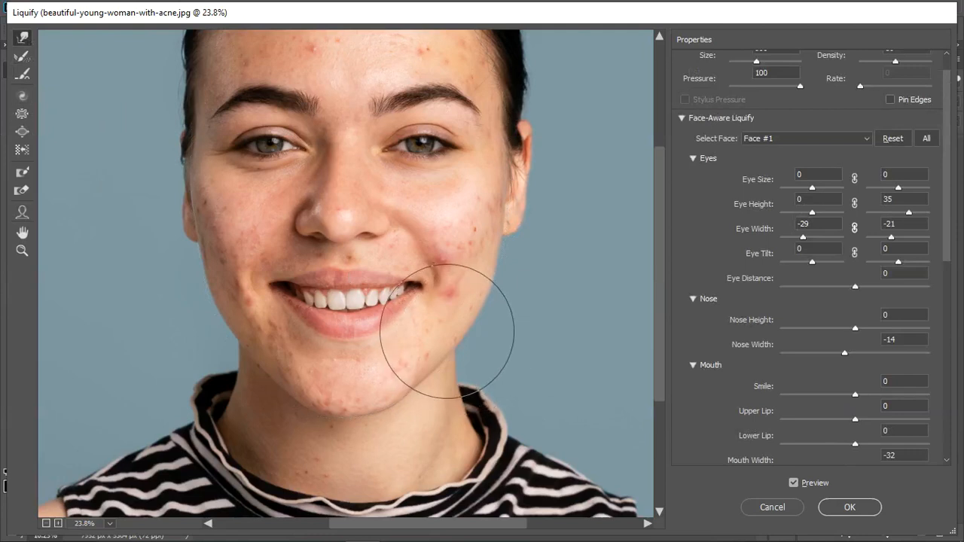
pyautogui.press('[')
pyautogui.press('[')
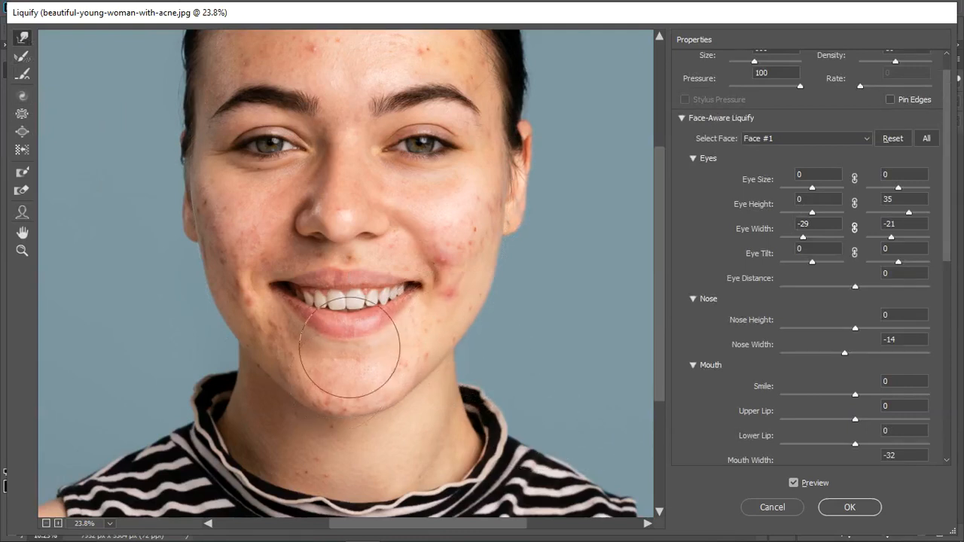
pyautogui.scroll(-2, 353, 323)
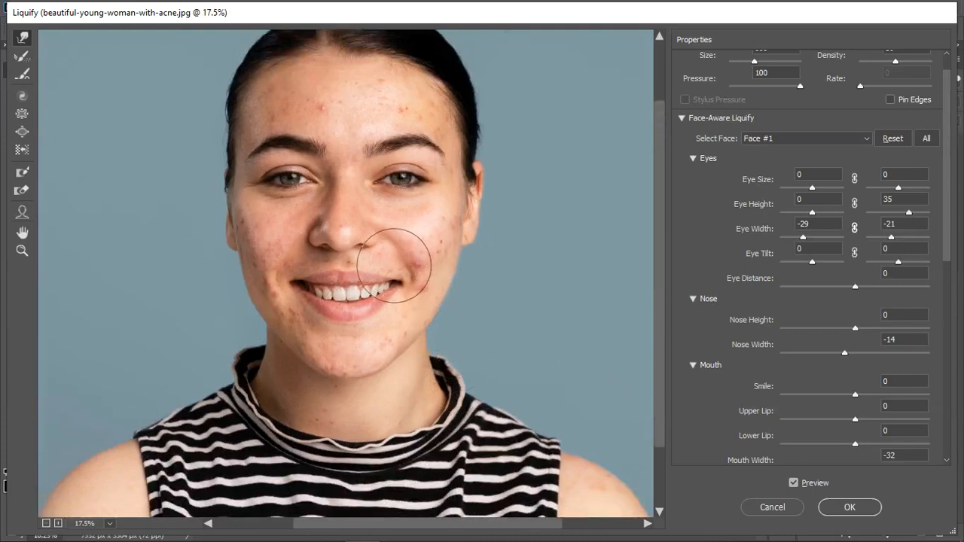
pyautogui.hotkey('ctrl', '-')
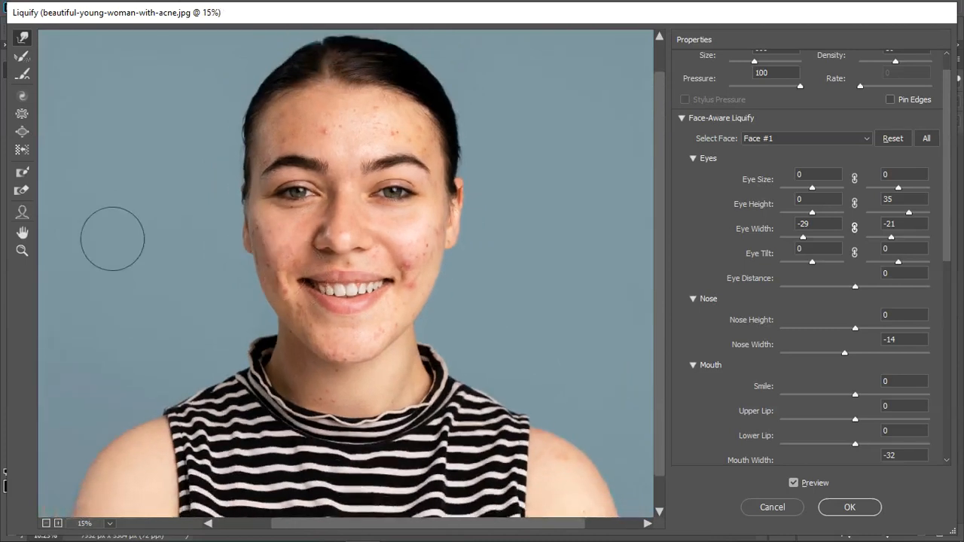
# Reduce the Bloat tool's brush to roughly cheek size and work over the cheeks and mouth area
pyautogui.click(21, 131)
pyautogui.hotkey('ctrl', '+')
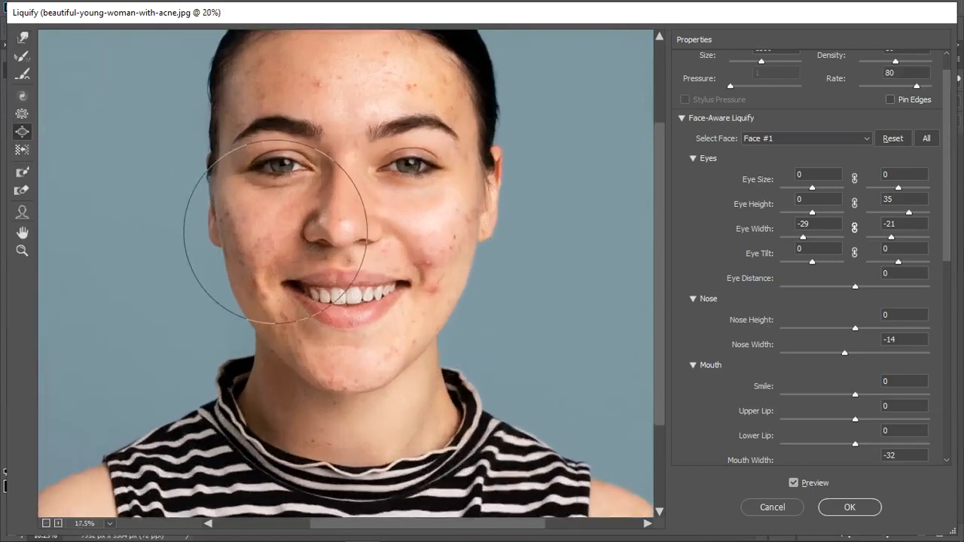
pyautogui.scroll(5, 276, 232)
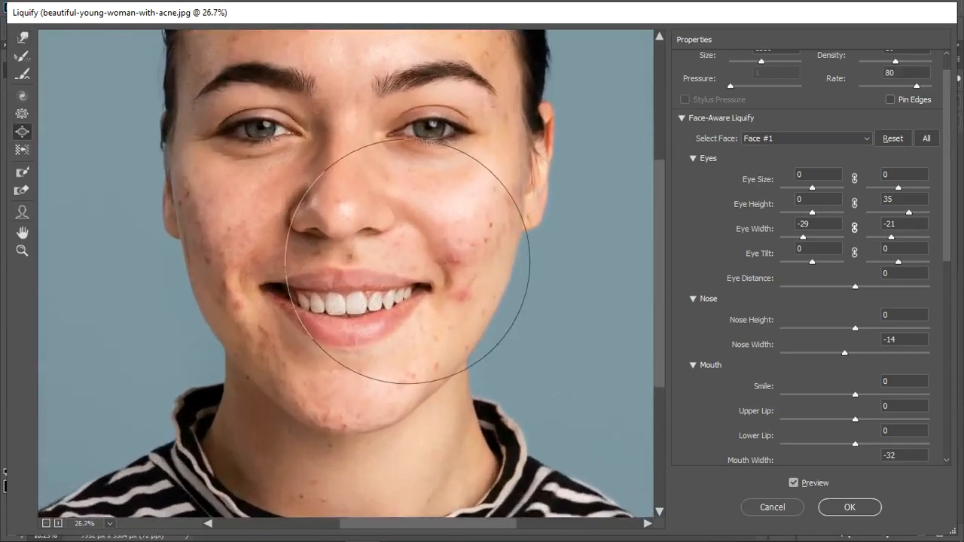
pyautogui.press('[')
pyautogui.press('[')
pyautogui.press('[')
pyautogui.press('[')
pyautogui.press('[')
pyautogui.press('[')
pyautogui.press('[')
pyautogui.press('[')
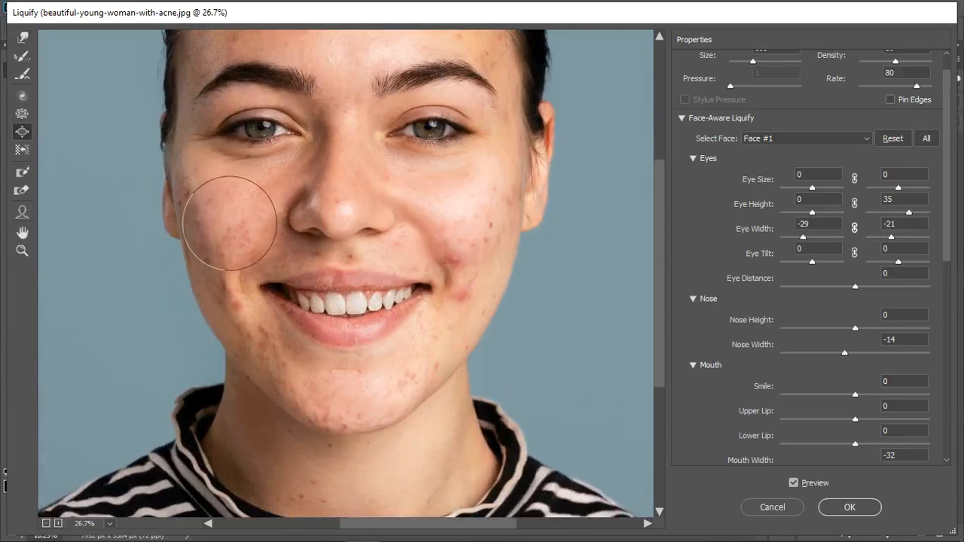
pyautogui.press(']')
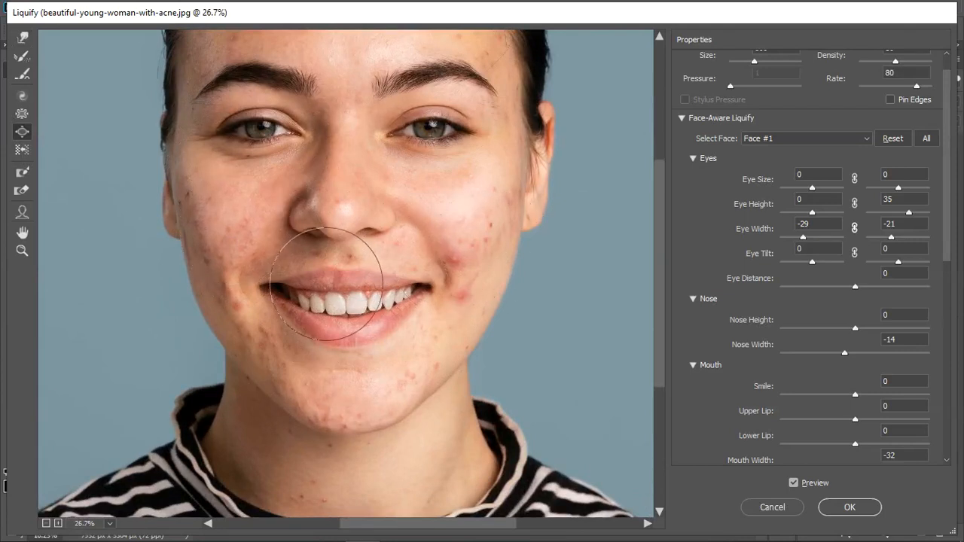
# Switch to the Pucker tool with a much larger brush sized to the upper head and work around the hair and forehead
pyautogui.hotkey('ctrl', '-')
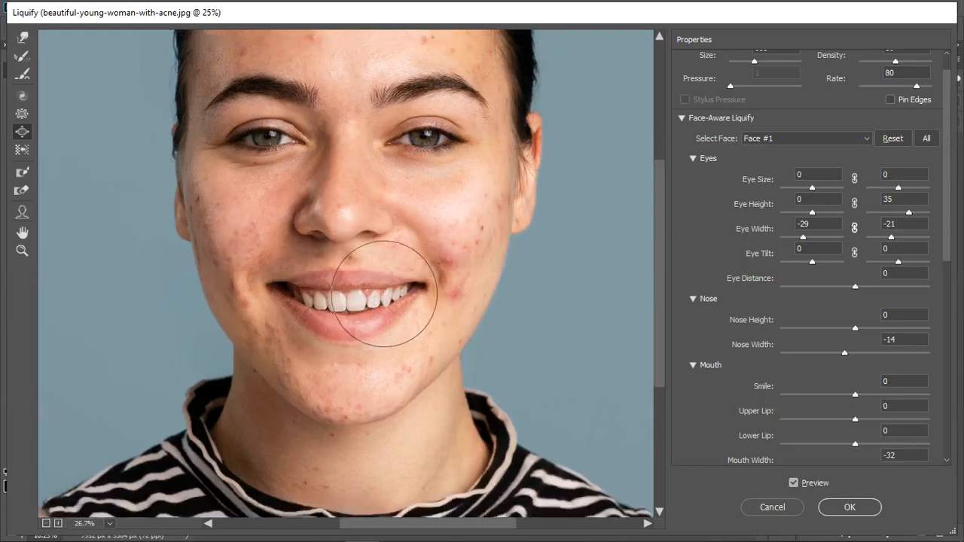
pyautogui.scroll(-8, 384, 294)
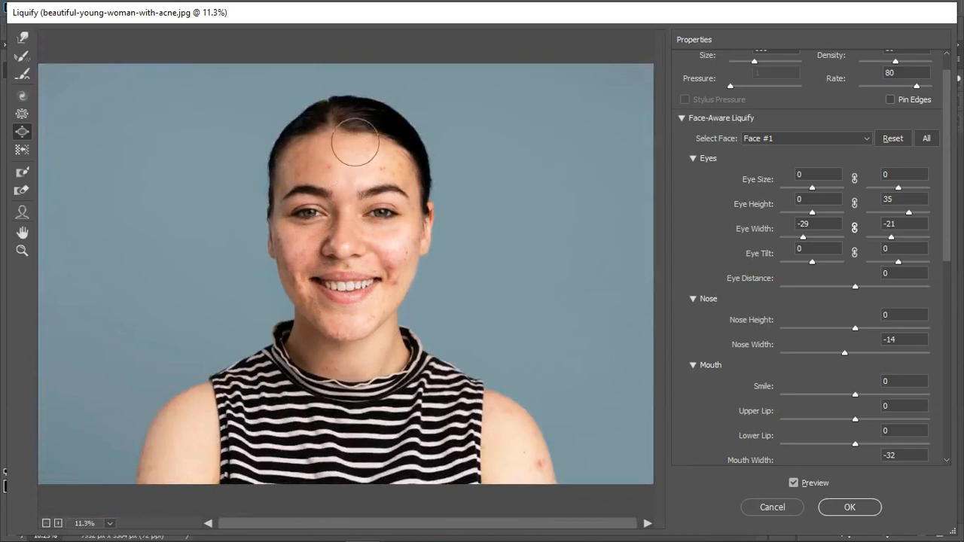
pyautogui.scroll(4, 370, 125)
pyautogui.scroll(-2, 380, 121)
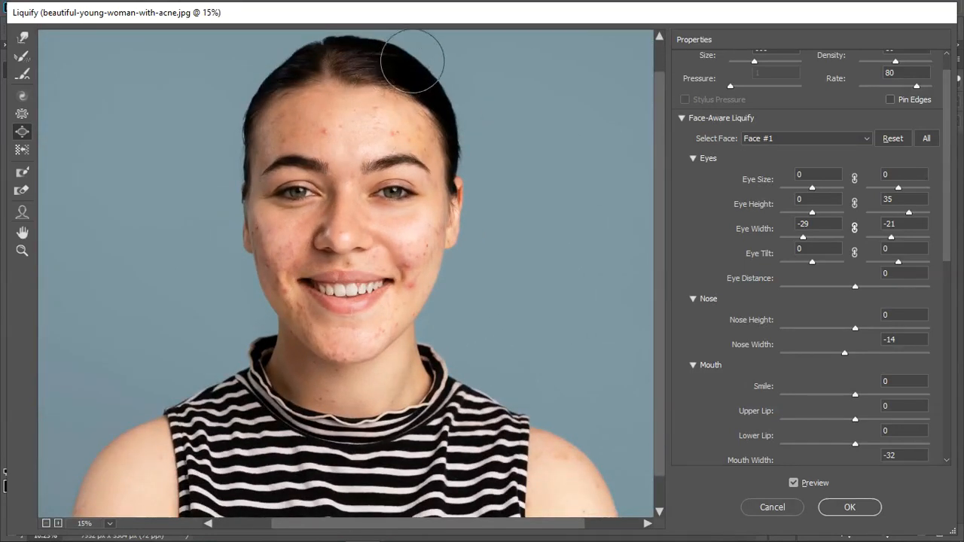
pyautogui.click(22, 115)
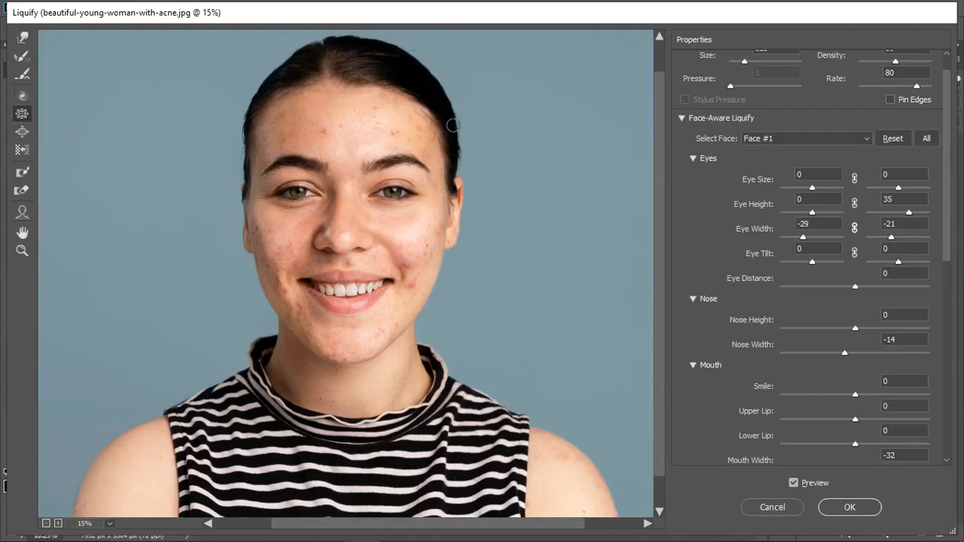
pyautogui.press(']')
pyautogui.press(']')
pyautogui.press(']')
pyautogui.press(']')
pyautogui.press(']')
pyautogui.press(']')
pyautogui.press(']')
pyautogui.press(']')
pyautogui.press(']')
pyautogui.press(']')
pyautogui.press(']')
pyautogui.press(']')
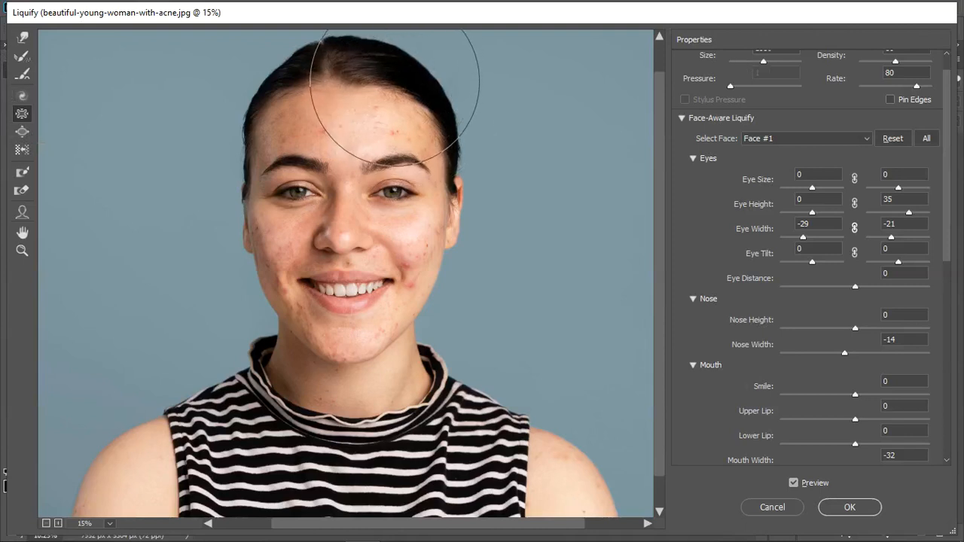
pyautogui.scroll(-1, 424, 123)
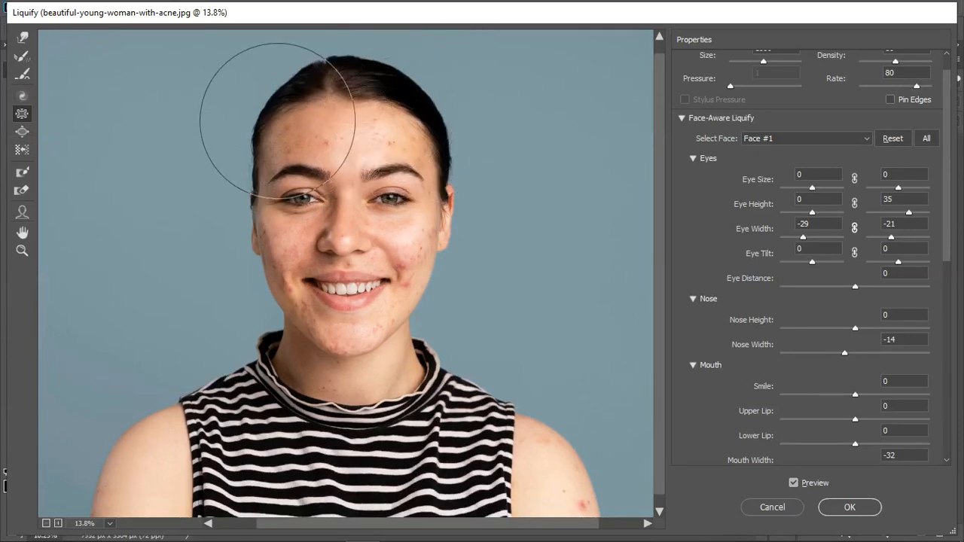
pyautogui.press('[')
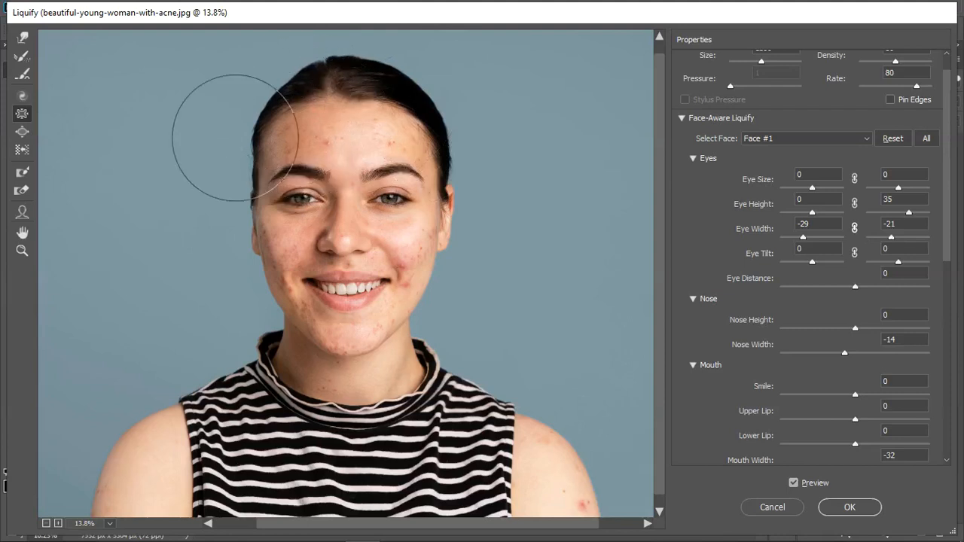
# Adjust the hair's volume around the crown and sides of the head with an enlarged Bloat brush
pyautogui.click(22, 132)
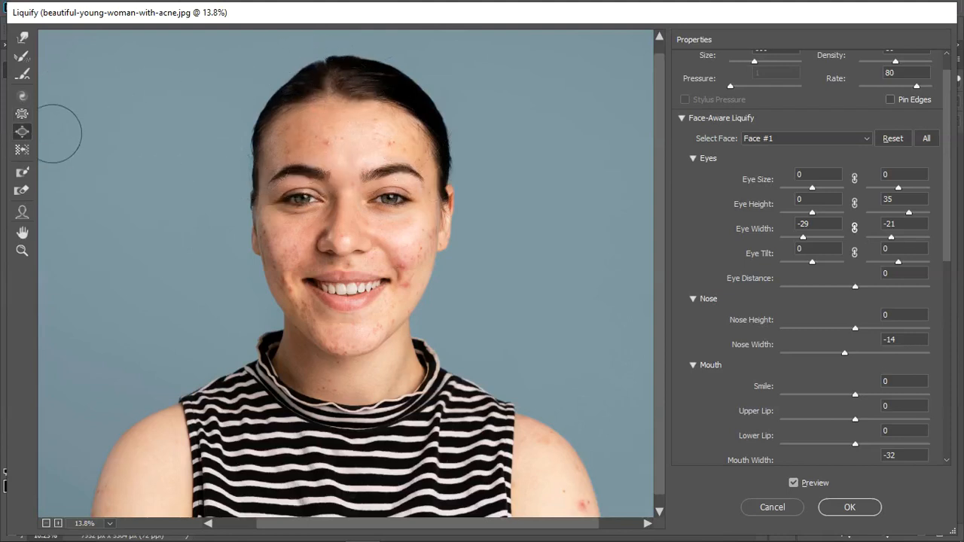
pyautogui.press(']')
pyautogui.press(']')
pyautogui.press(']')
pyautogui.press(']')
pyautogui.press(']')
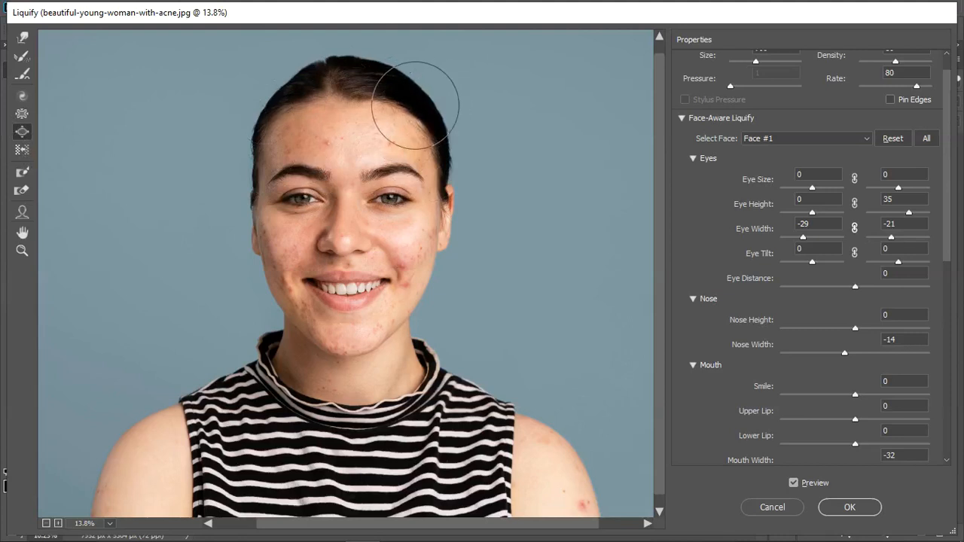
pyautogui.press(']')
pyautogui.press(']')
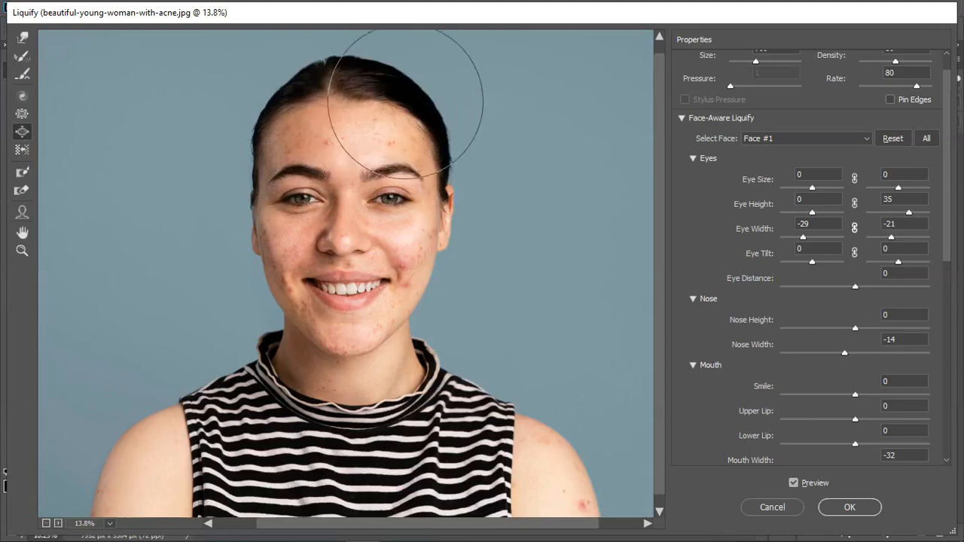
pyautogui.press('[')
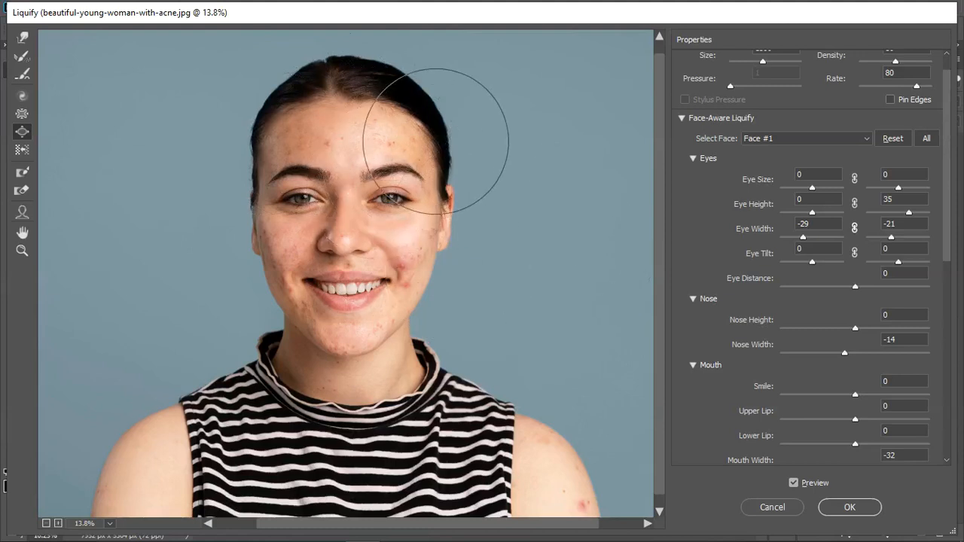
pyautogui.press('ctrl')
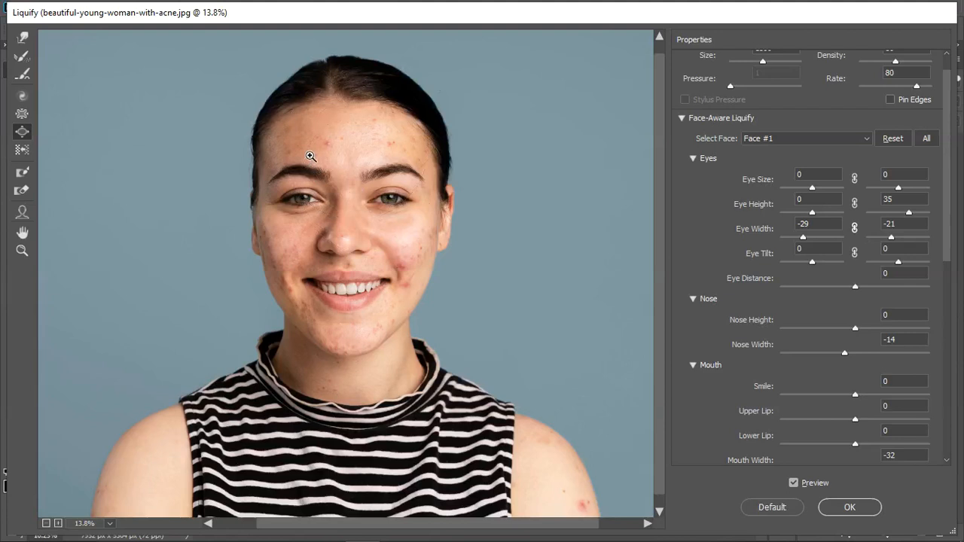
pyautogui.scroll(-3, 324, 149)
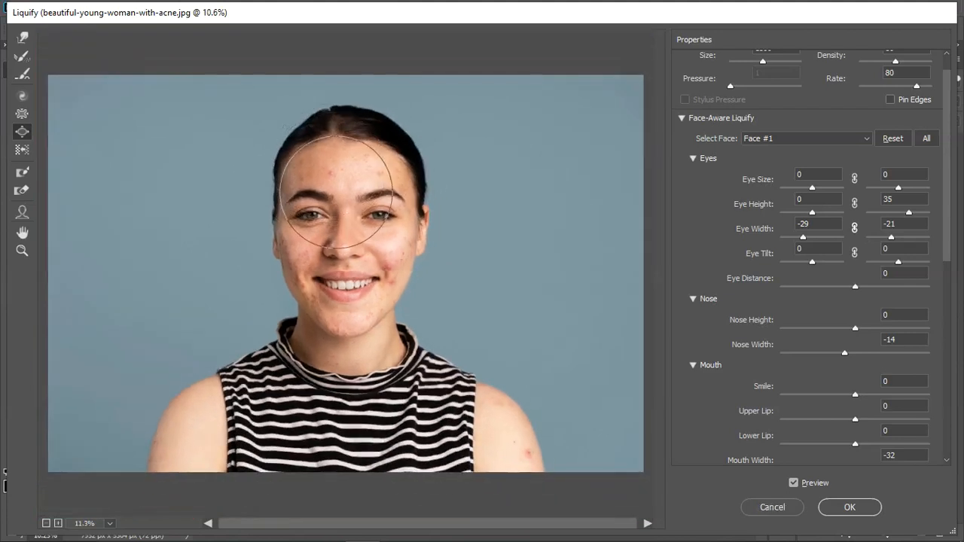
pyautogui.scroll(-1, 362, 324)
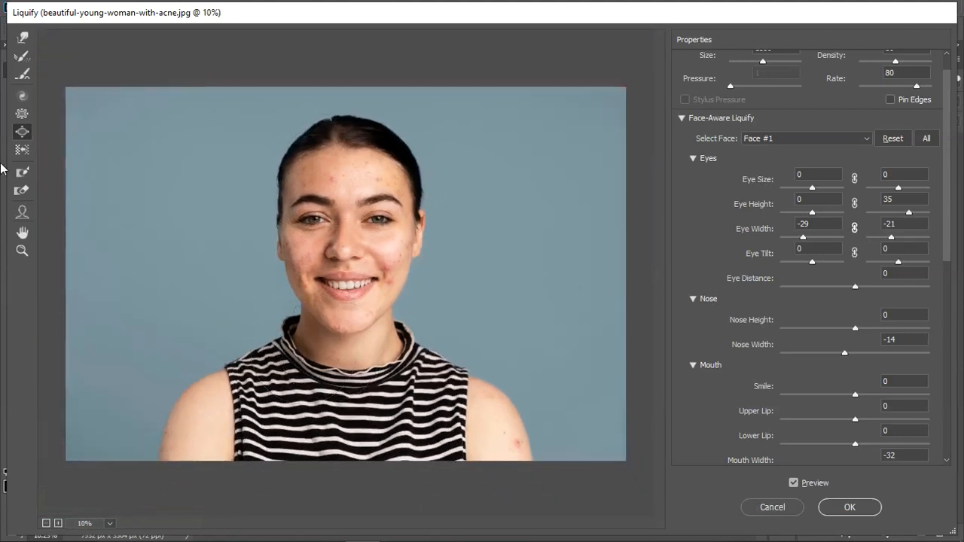
# Refine the neck and collar contour with the Forward Warp tool
pyautogui.click(22, 37)
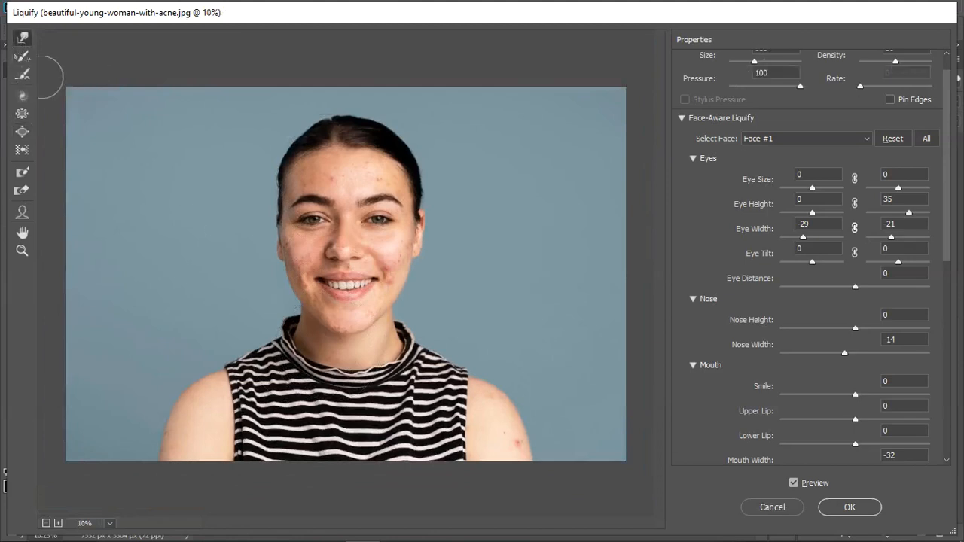
pyautogui.scroll(2, 314, 319)
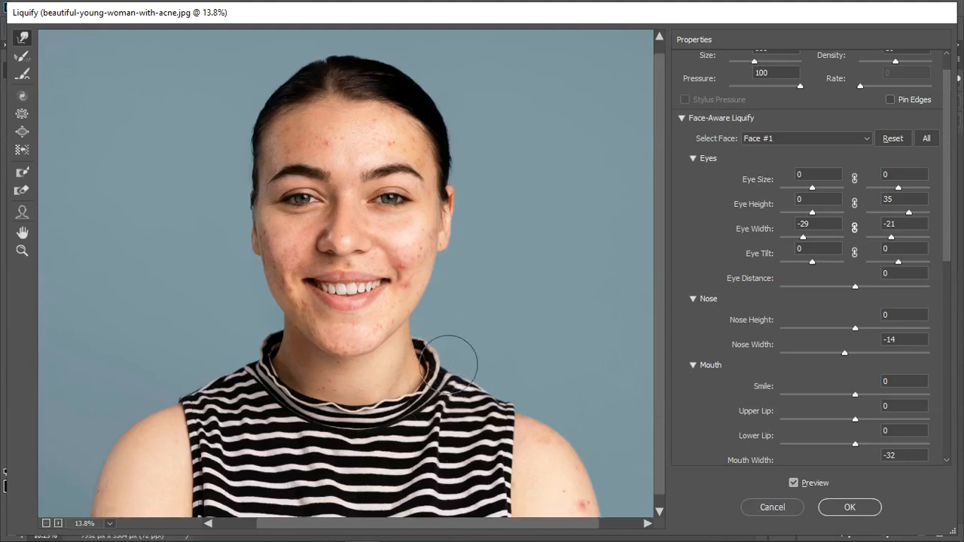
pyautogui.scroll(-3, 358, 366)
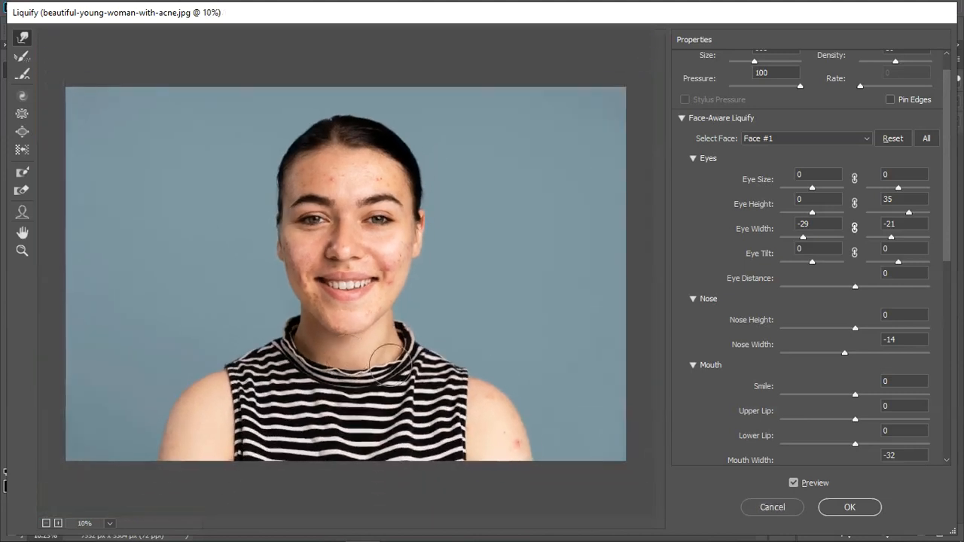
pyautogui.scroll(3, 330, 166)
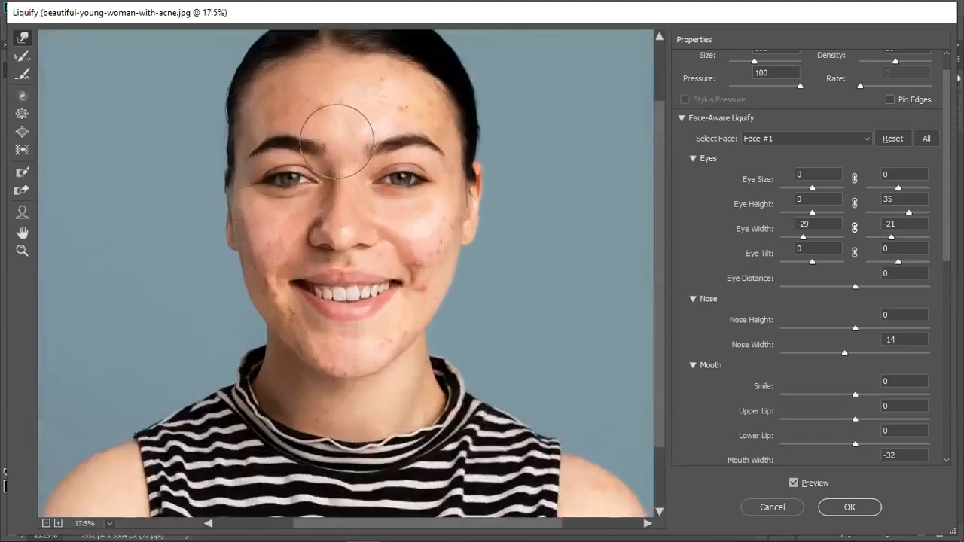
pyautogui.click(22, 131)
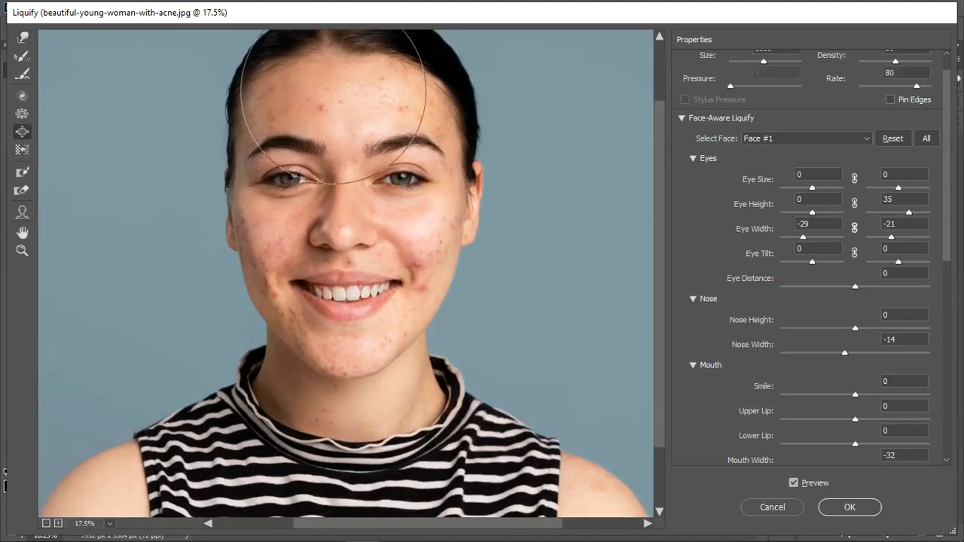
pyautogui.press('[')
pyautogui.press('[')
pyautogui.press('[')
pyautogui.press('[')
pyautogui.press('[')
pyautogui.press('[')
pyautogui.press('[')
pyautogui.press('[')
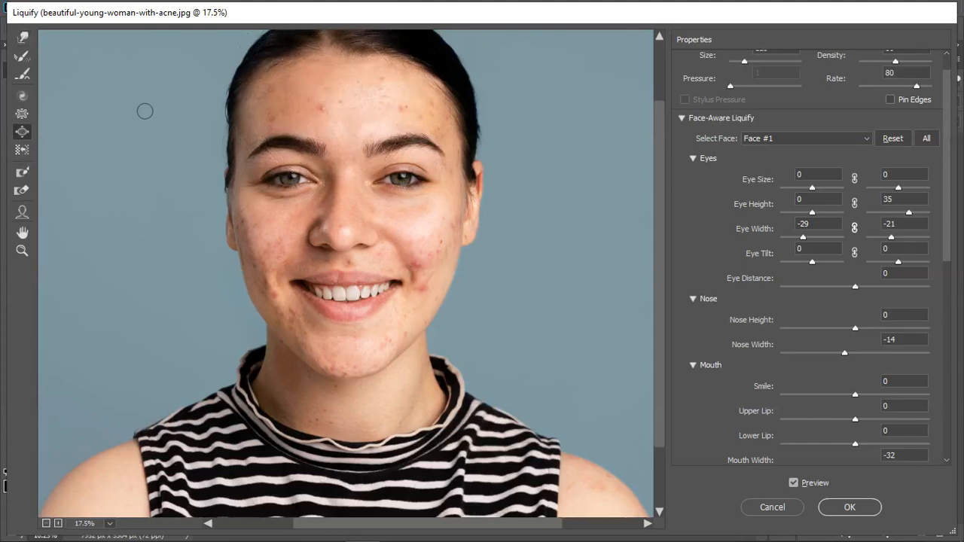
# Refine small areas of the forehead and face outline with the Pucker tool, using a much smaller brush
pyautogui.click(21, 115)
pyautogui.press('[')
pyautogui.press('[')
pyautogui.press('[')
pyautogui.press('[')
pyautogui.press('[')
pyautogui.press('[')
pyautogui.press('[')
pyautogui.press('[')
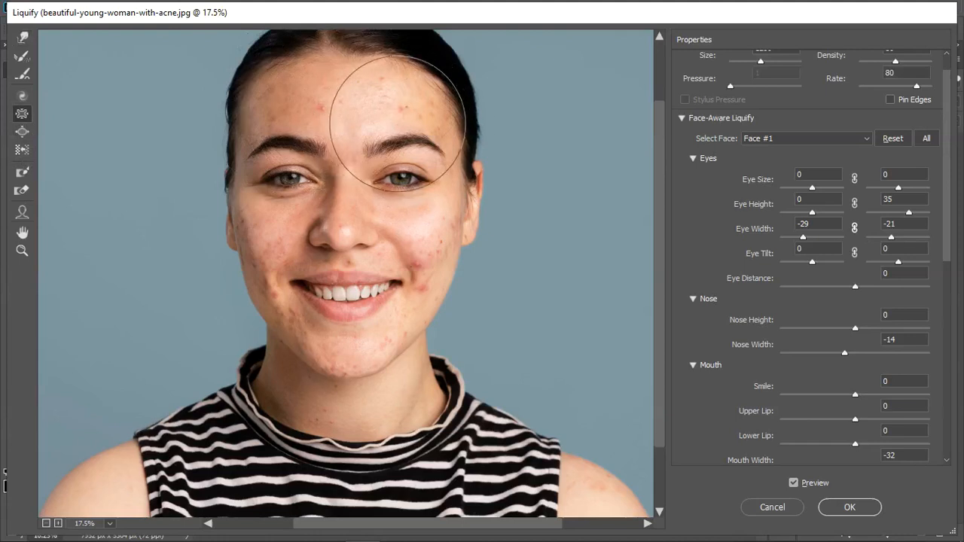
pyautogui.scroll(2, 309, 96)
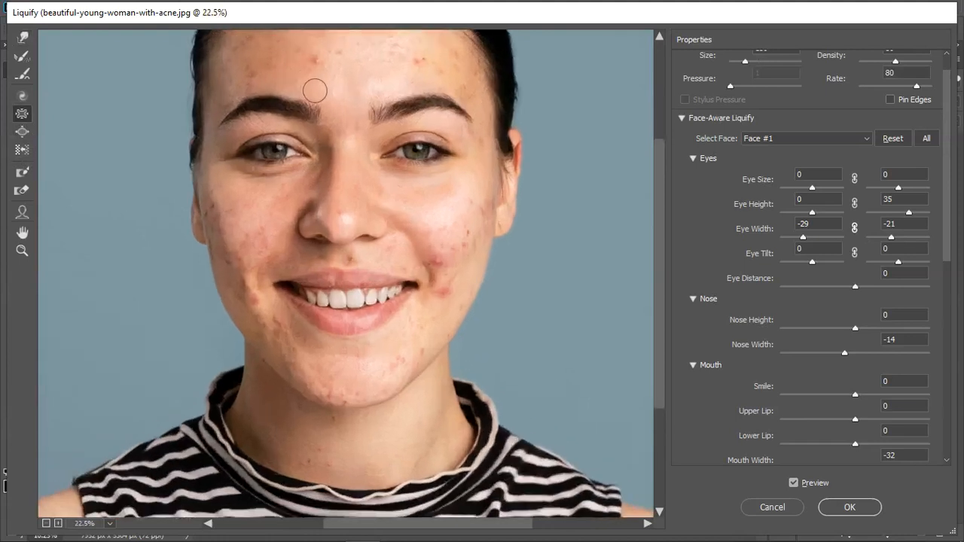
pyautogui.scroll(1, 317, 59)
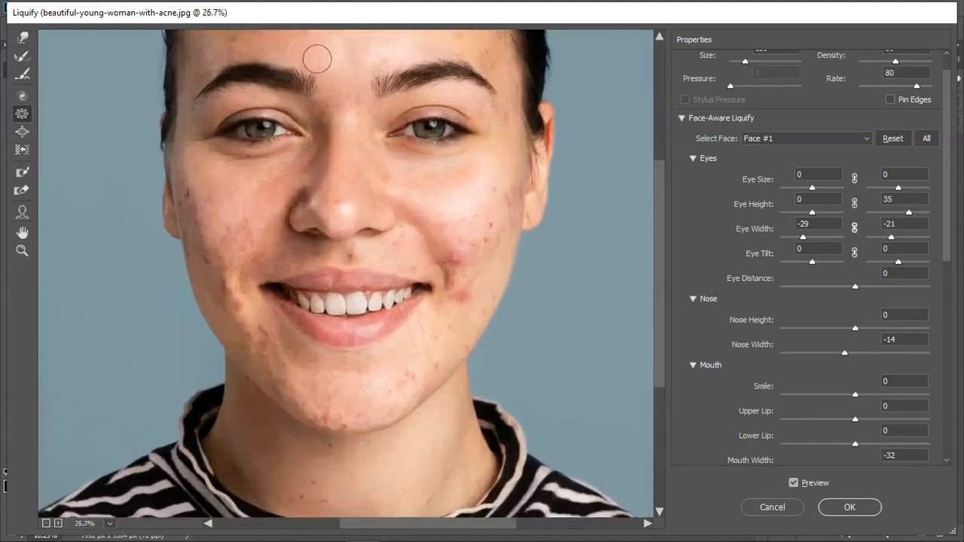
pyautogui.scroll(3, 323, 65)
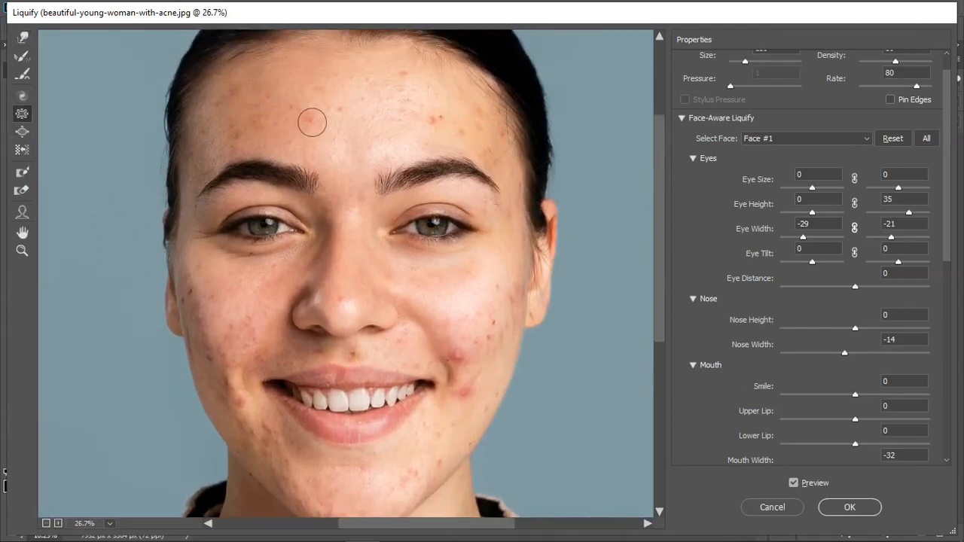
pyautogui.press('ctrl')
pyautogui.scroll(-3, 462, 394)
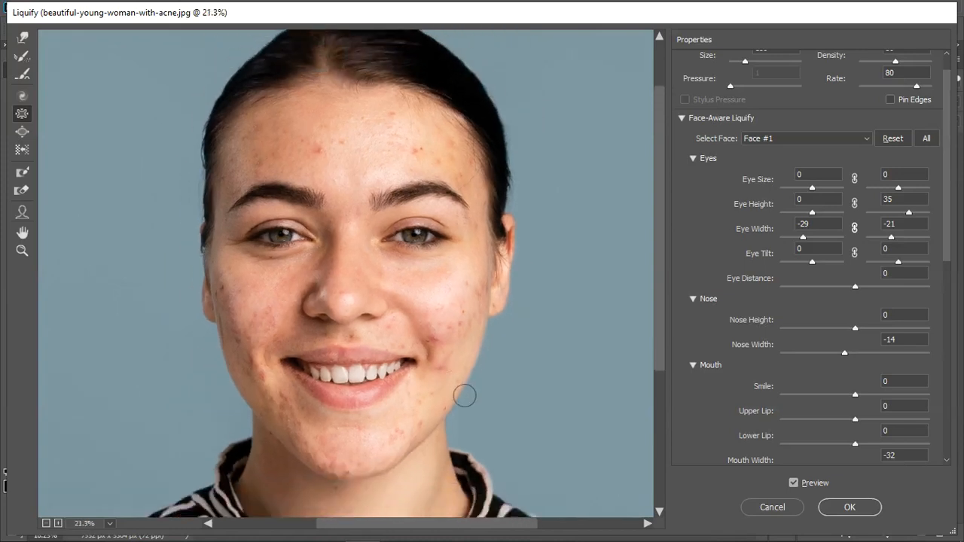
pyautogui.scroll(-2, 431, 278)
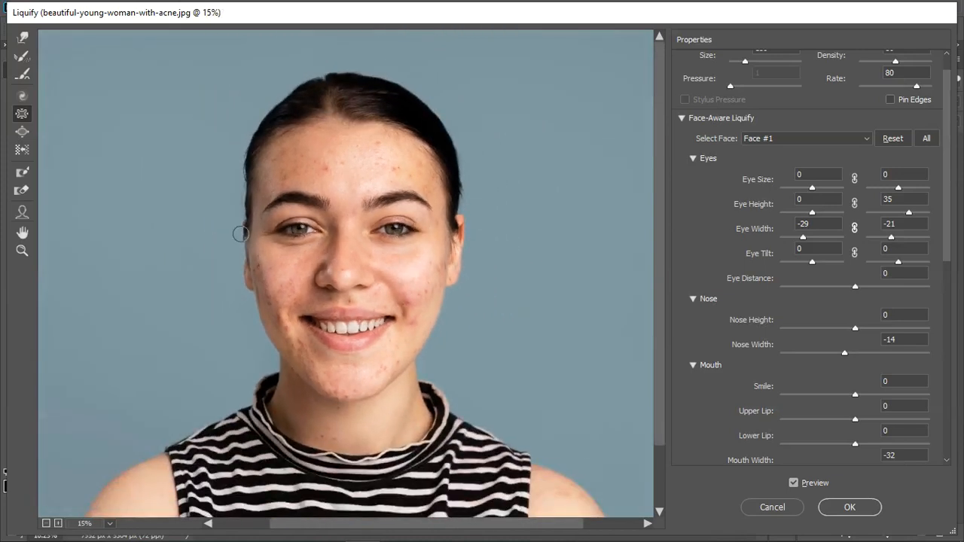
# Switch to the Push Left tool and examine the face closely around the nose, mouth and jaw
pyautogui.click(21, 151)
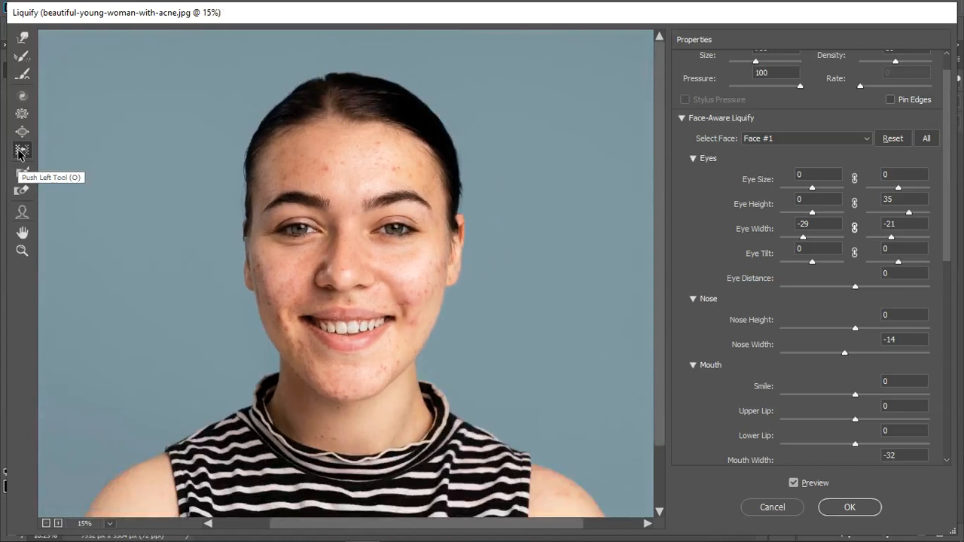
pyautogui.scroll(1, 319, 283)
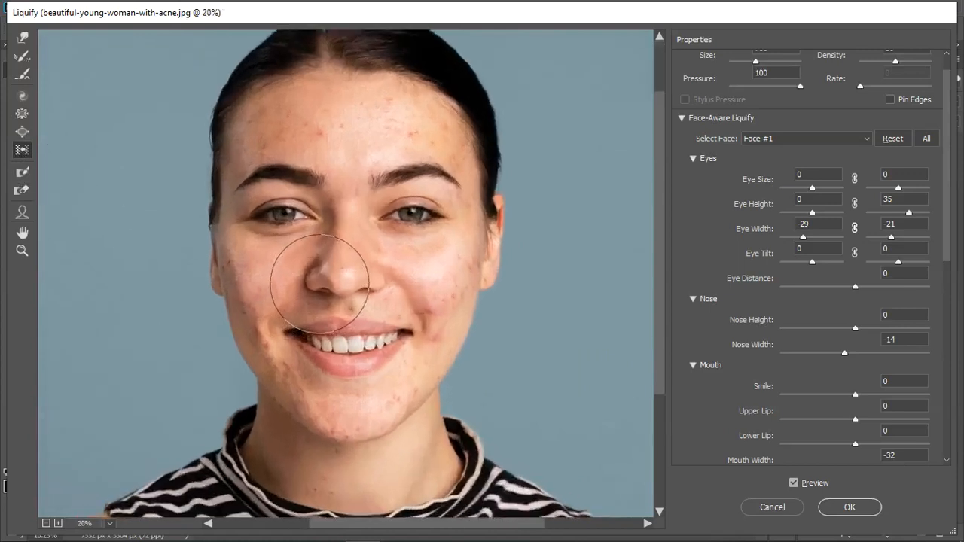
pyautogui.scroll(2, 324, 281)
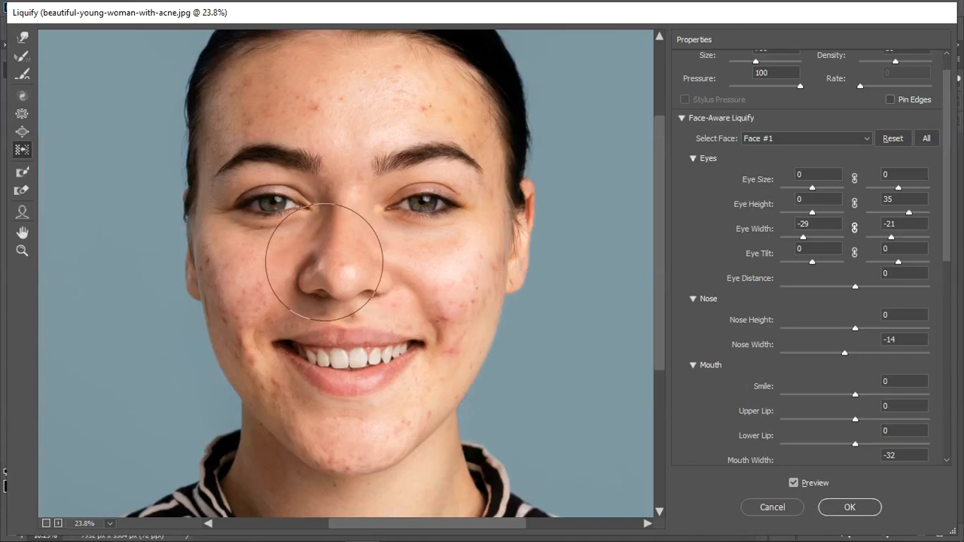
pyautogui.press('ctrl')
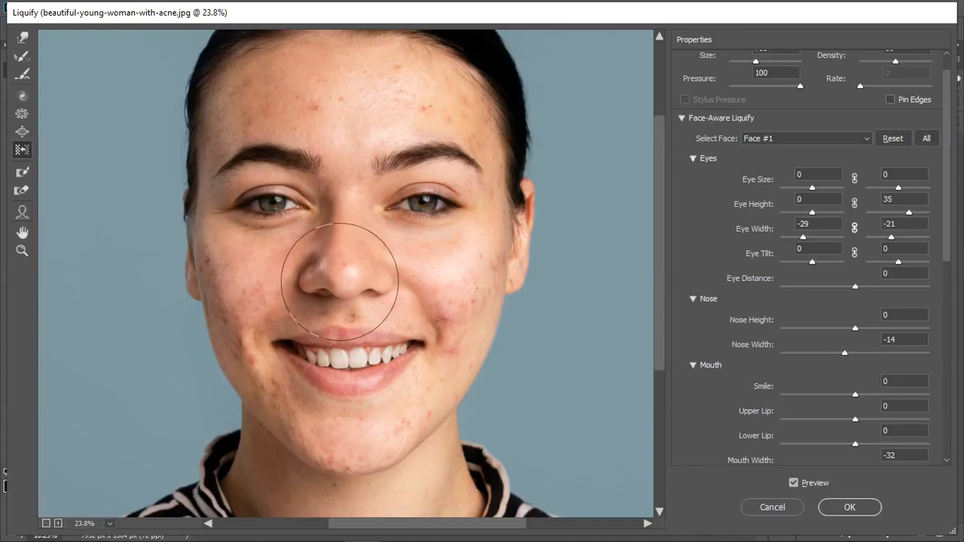
pyautogui.scroll(-3, 332, 286)
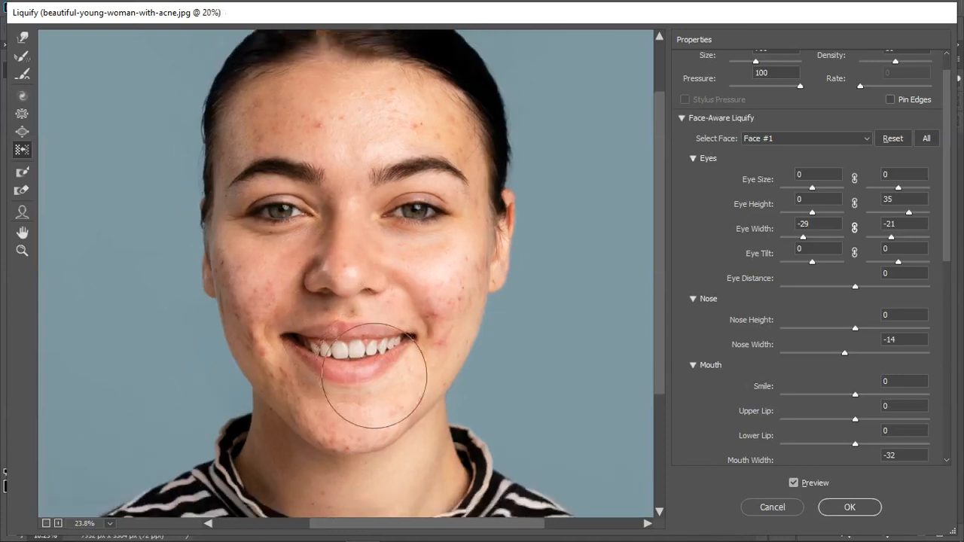
pyautogui.scroll(-1, 375, 332)
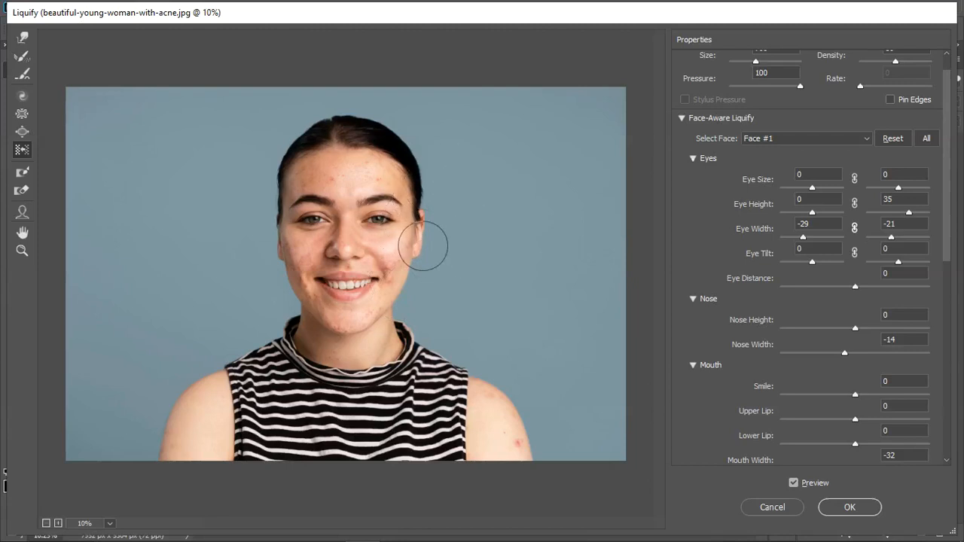
# Refine the hair and face outline with the Forward Warp tool, using a brush enlarged to about half the face's width
pyautogui.click(22, 38)
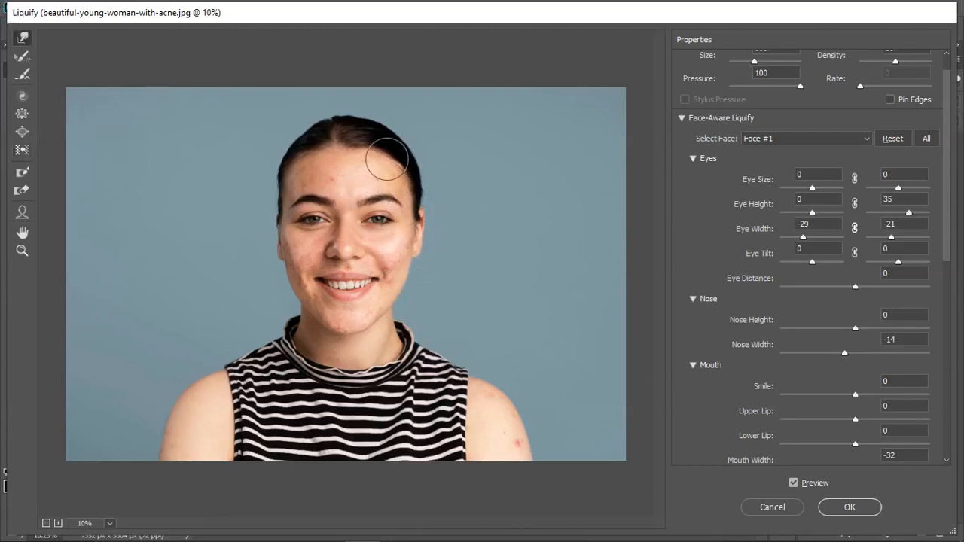
pyautogui.press(']')
pyautogui.press(']')
pyautogui.press(']')
pyautogui.press(']')
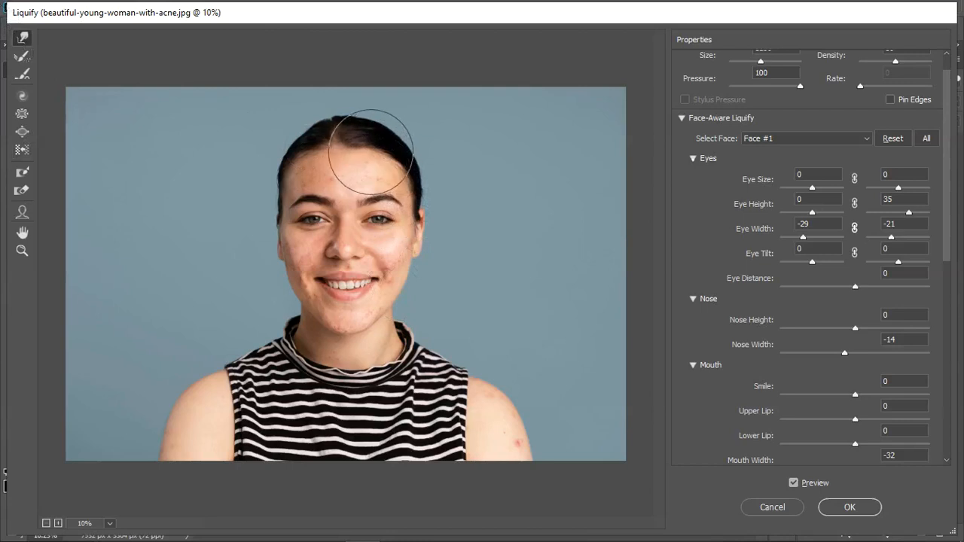
pyautogui.press(']')
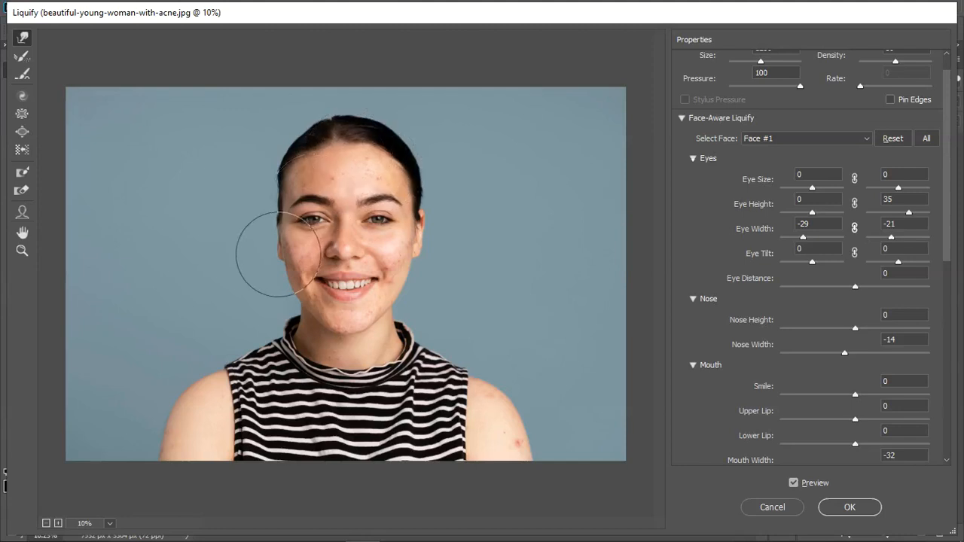
# Lower the forehead line slightly with the Face tool
pyautogui.click(22, 212)
pyautogui.moveTo(353, 142)
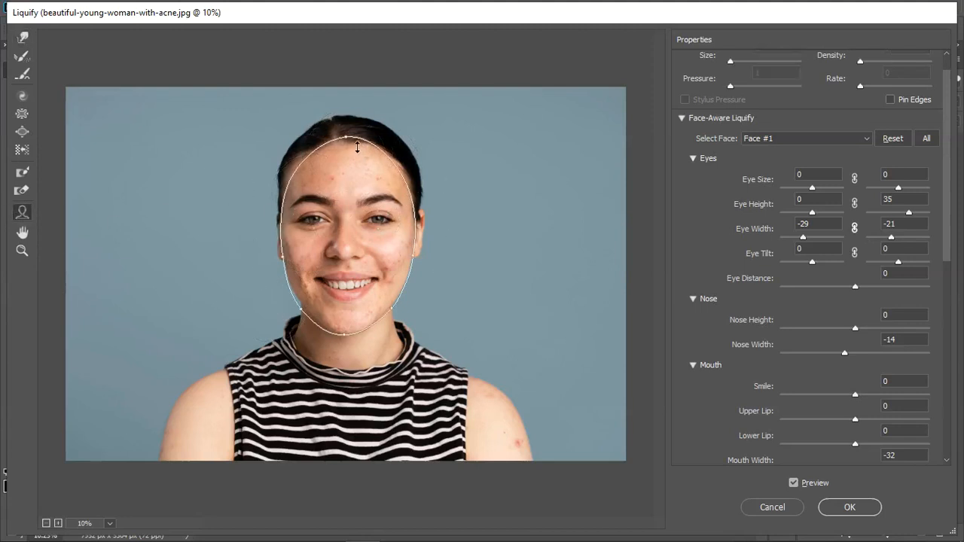
pyautogui.moveTo(356, 145); pyautogui.dragTo(356, 149)
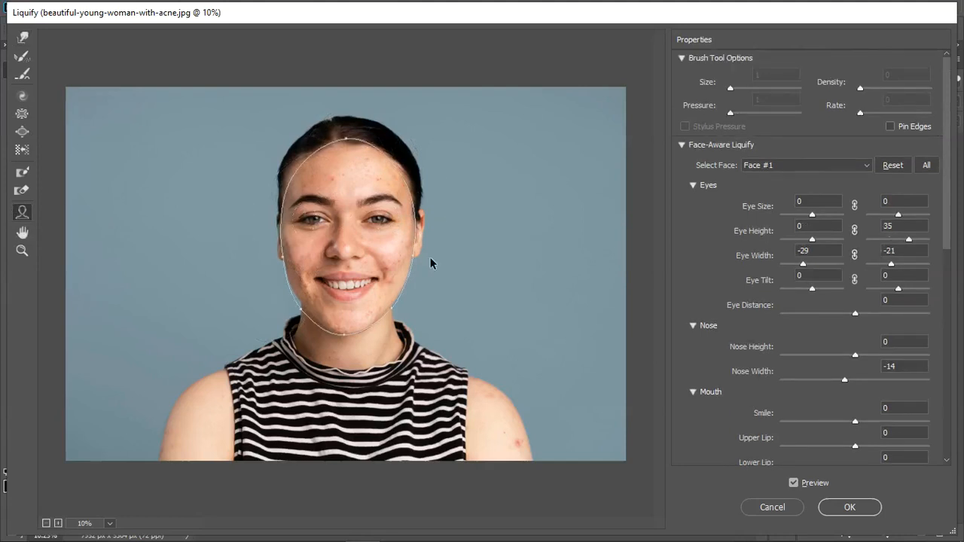
# Compare the portrait with the Liquify preview off and on, and apply the Liquify changes
pyautogui.scroll(-1, 455, 306)
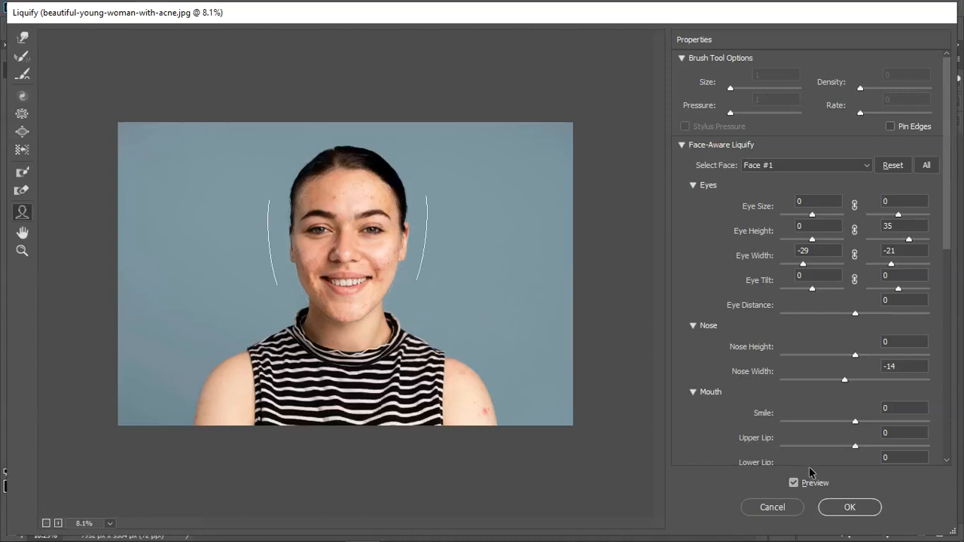
pyautogui.click(796, 486)
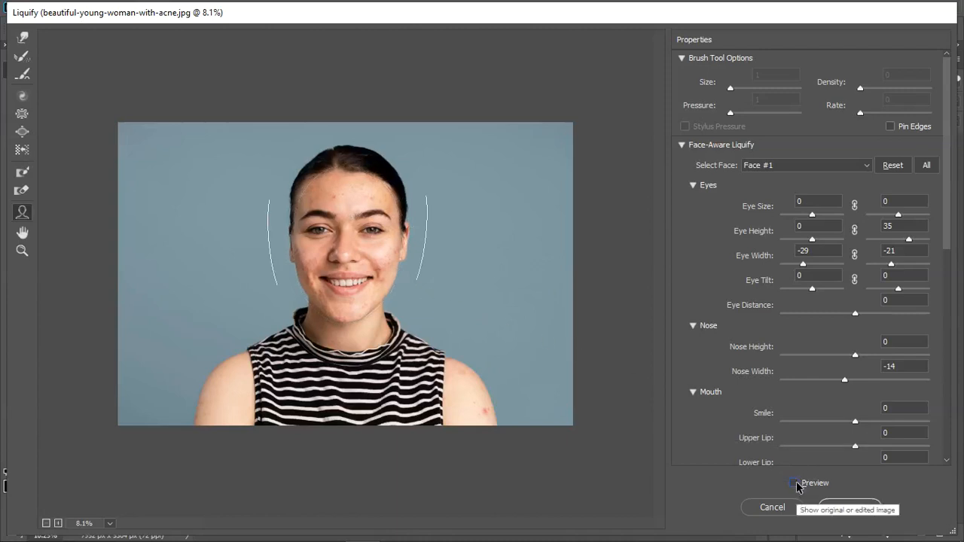
pyautogui.click(796, 486)
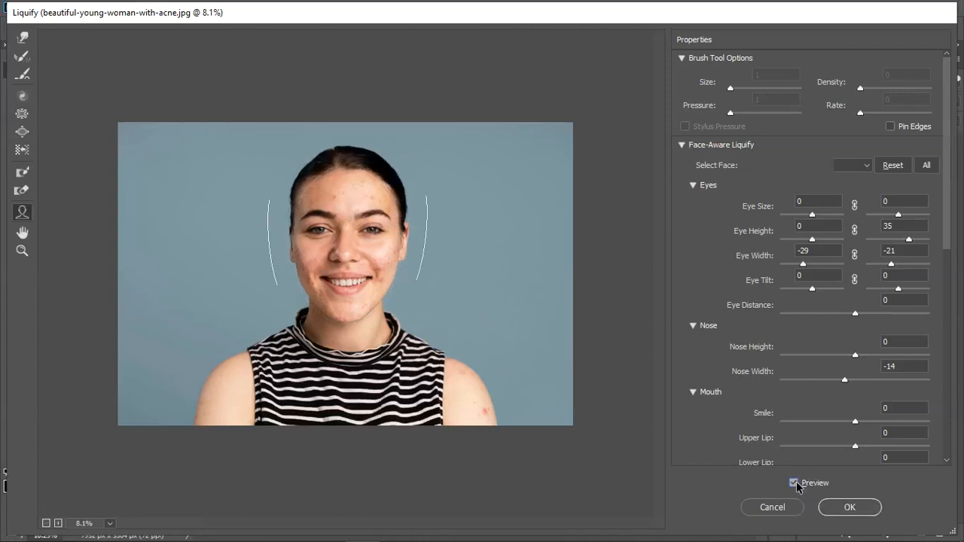
pyautogui.click(847, 510)
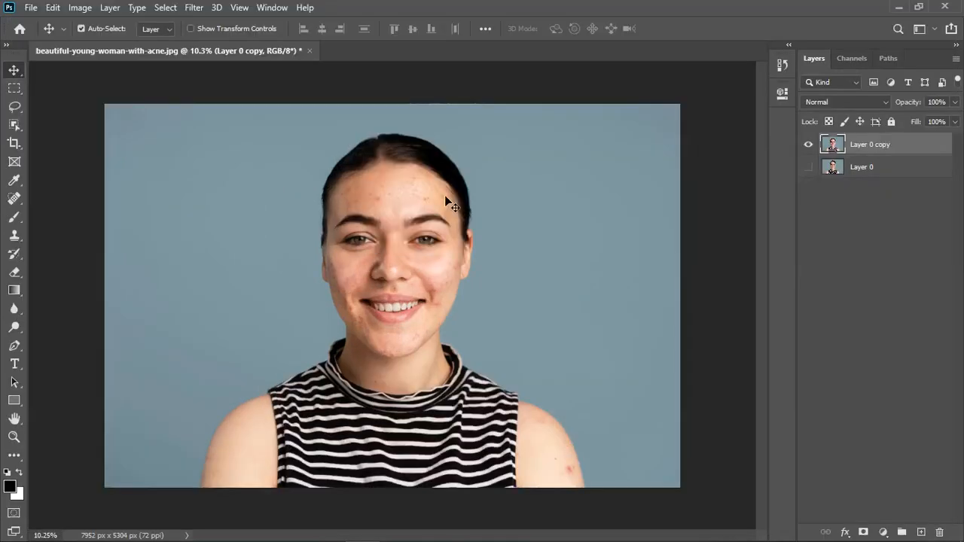
# Compare the liquified Layer 0 copy with the original Layer 0 by toggling their visibility, leaving only the copy shown
pyautogui.scroll(1, 413, 197)
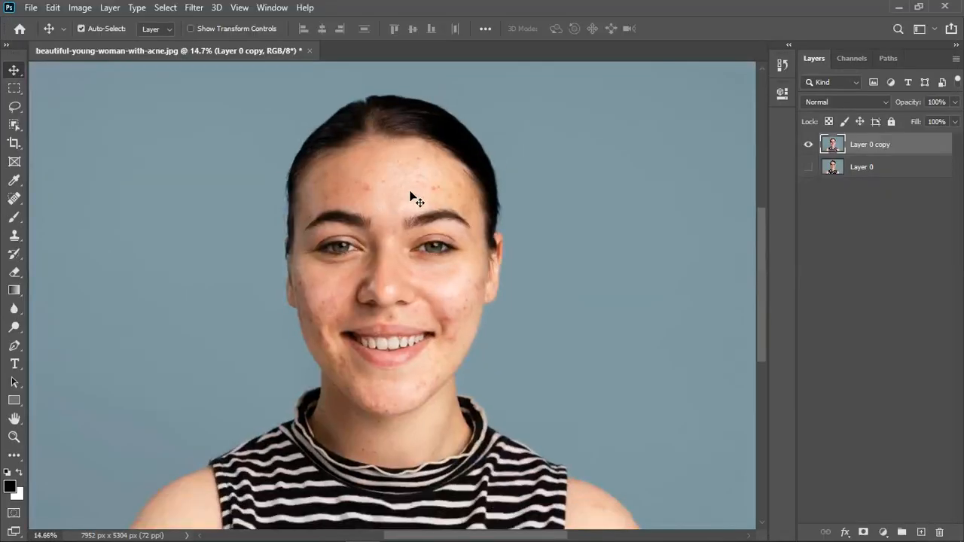
pyautogui.scroll(-2, 563, 227)
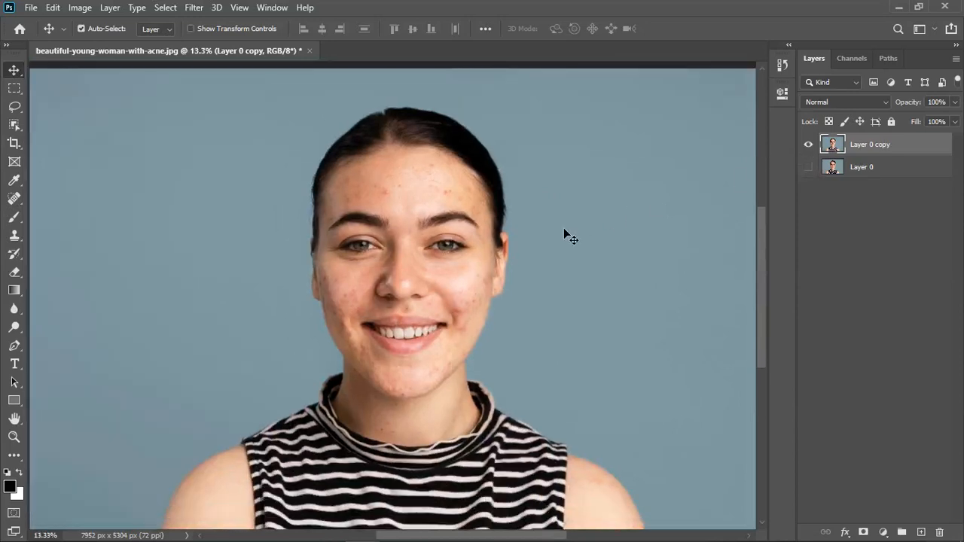
pyautogui.click(812, 147)
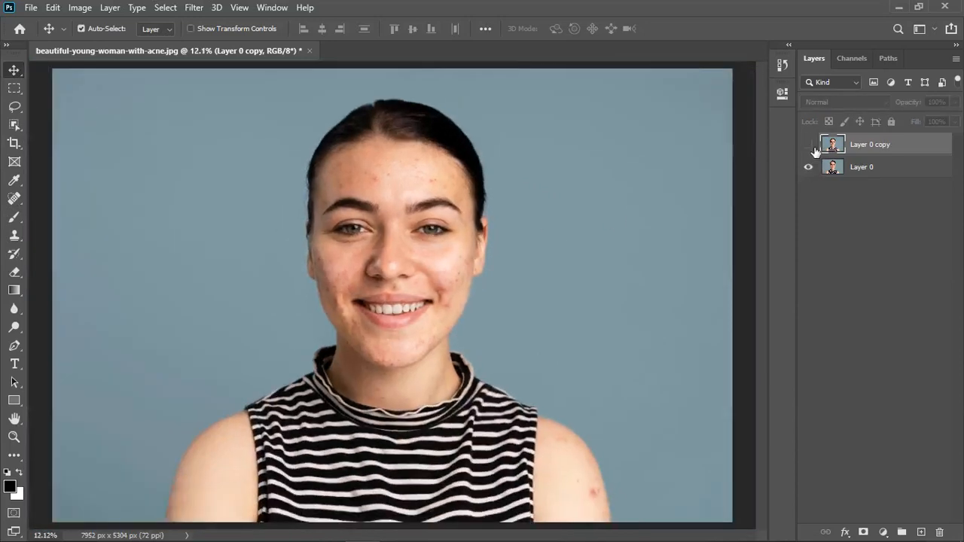
pyautogui.click(810, 146)
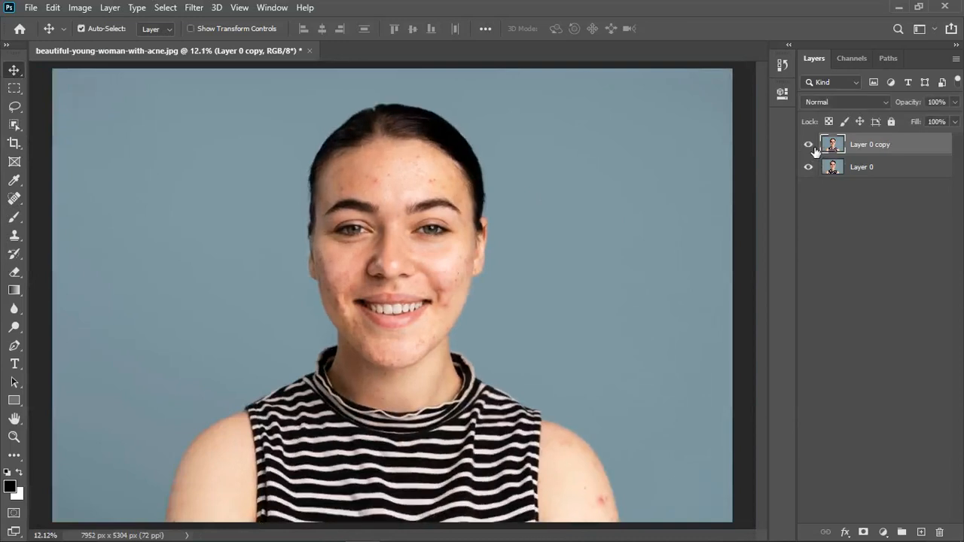
pyautogui.click(810, 147)
pyautogui.click(812, 147)
pyautogui.click(811, 167)
# Add a Hue/Saturation adjustment layer above Layer 0 copy and target the Reds by sampling a blemish beside the mouth
pyautogui.scroll(3, 398, 173)
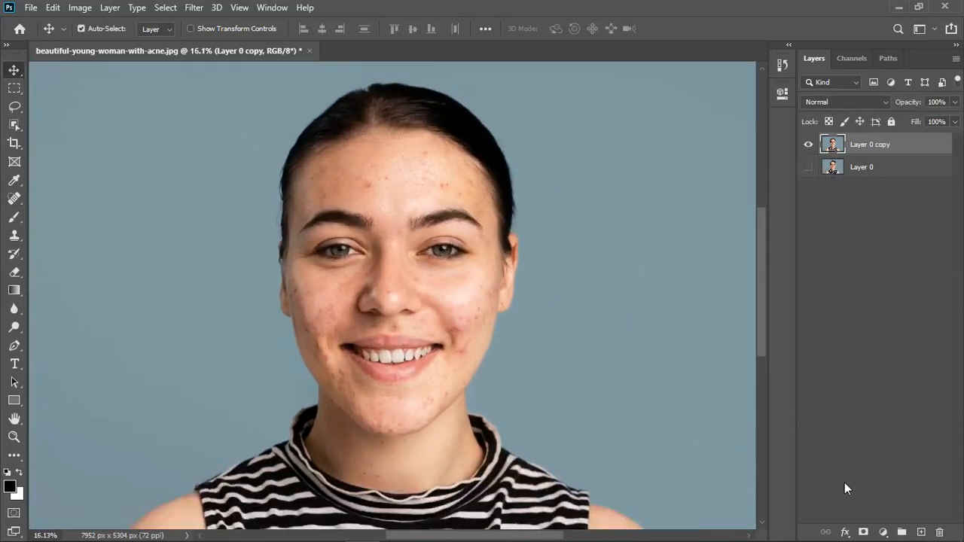
pyautogui.click(885, 534)
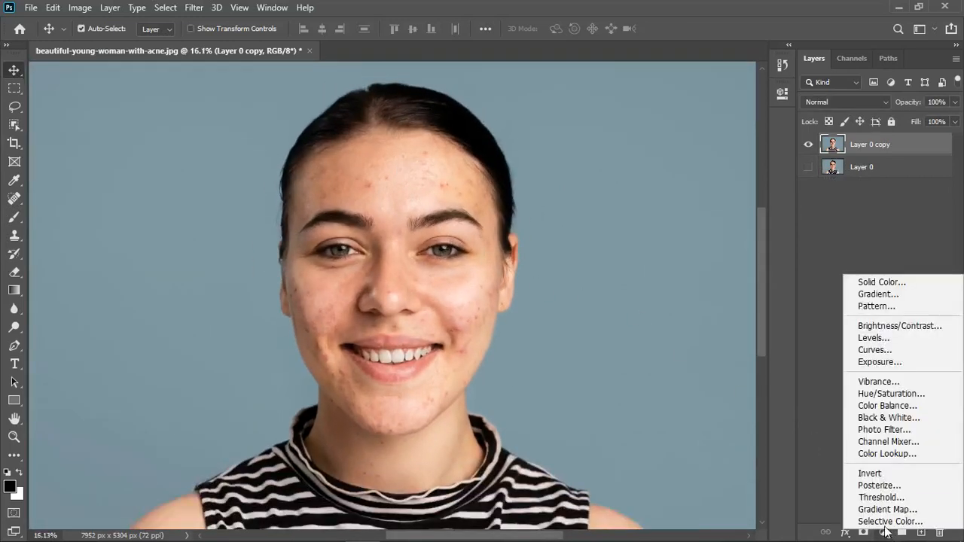
pyautogui.click(903, 394)
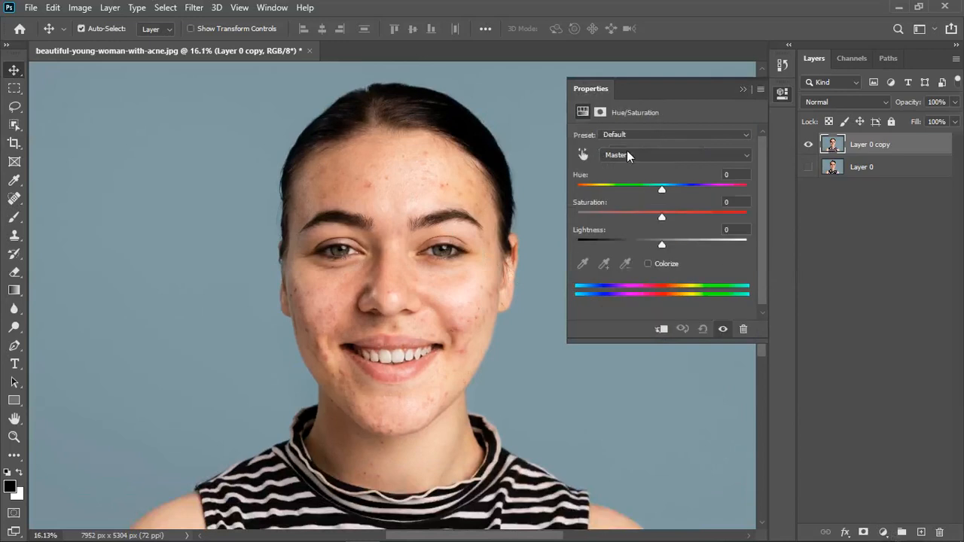
pyautogui.click(583, 154)
pyautogui.scroll(5, 459, 320)
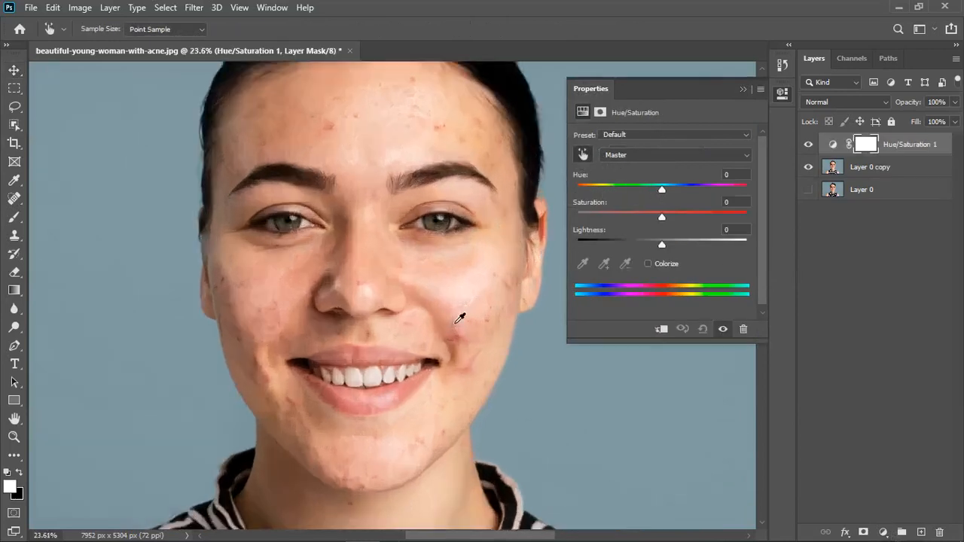
pyautogui.scroll(3, 459, 319)
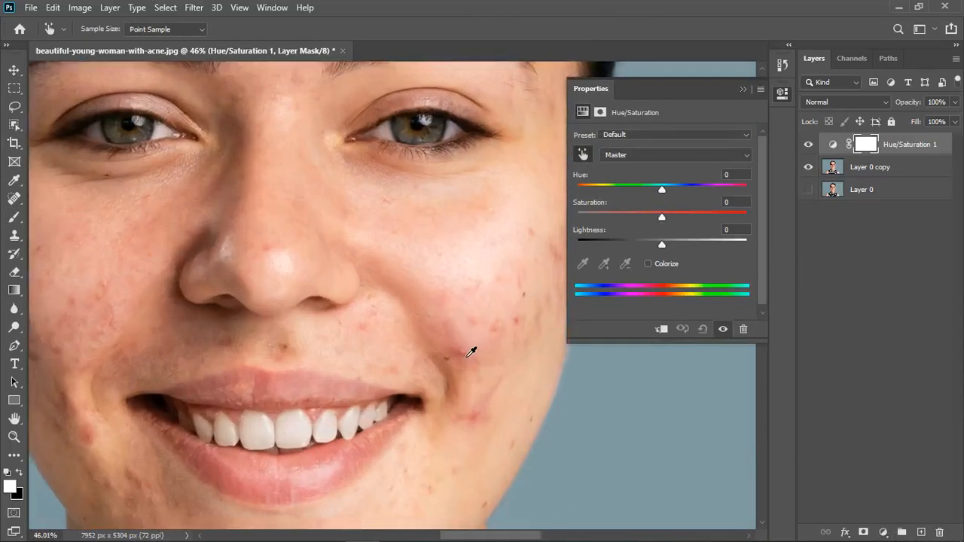
pyautogui.click(471, 361)
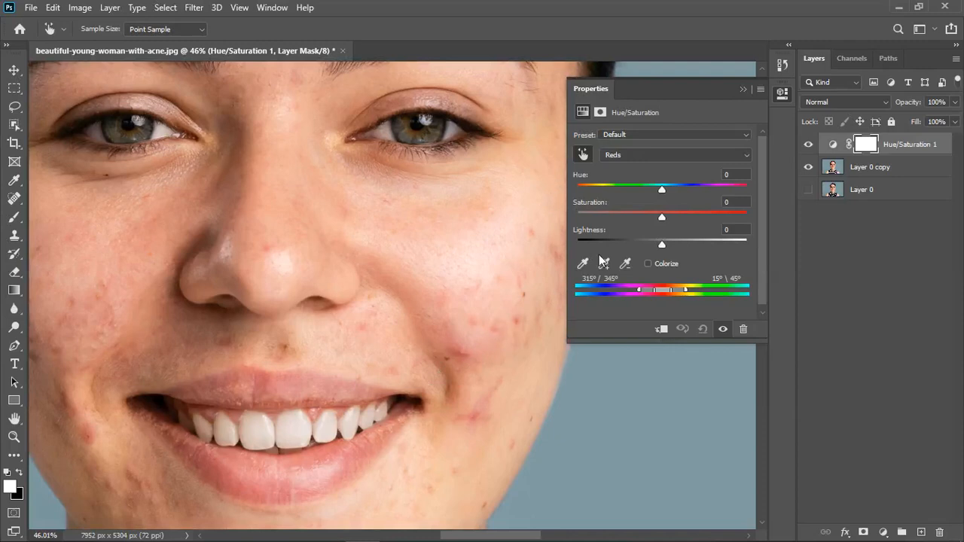
# Set the Reds hue to +180 and shift the affected colour range to 292°/322° – 352°\21° to isolate the skin redness
pyautogui.scroll(-2, 278, 277)
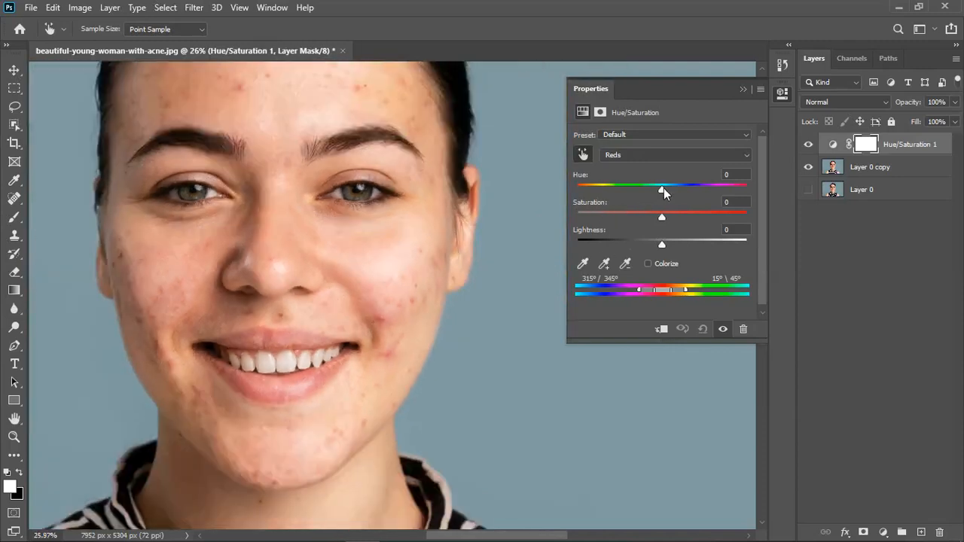
pyautogui.moveTo(662, 188); pyautogui.dragTo(748, 191)
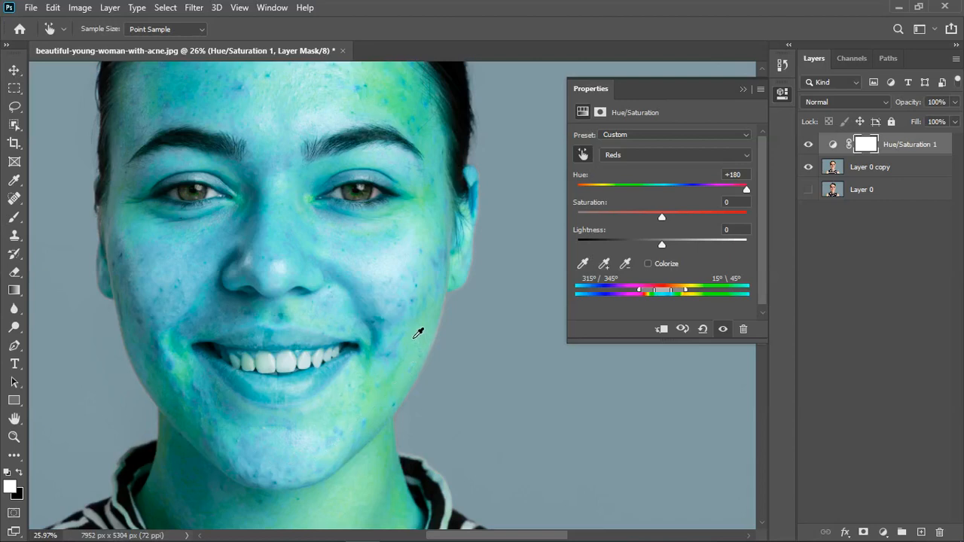
pyautogui.scroll(-2, 418, 333)
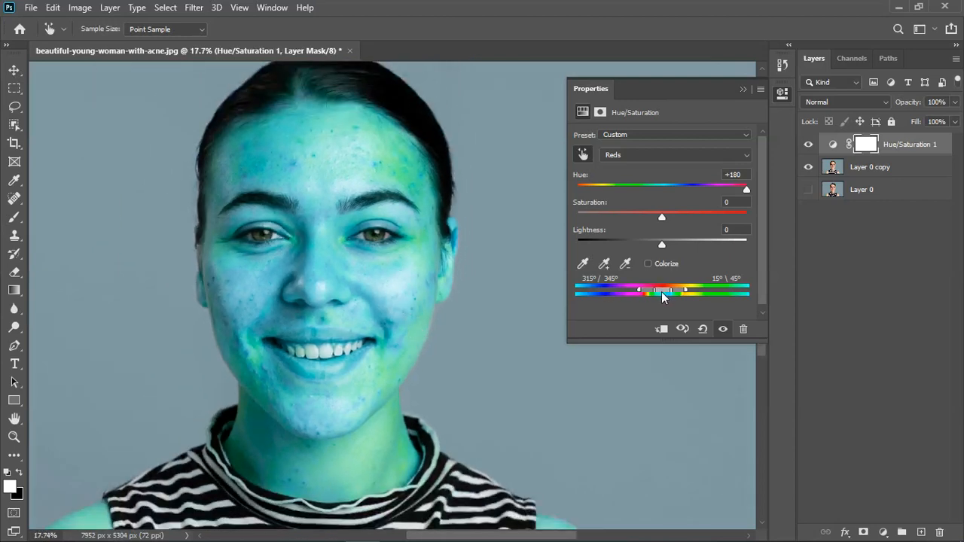
pyautogui.moveTo(668, 296); pyautogui.dragTo(655, 296)
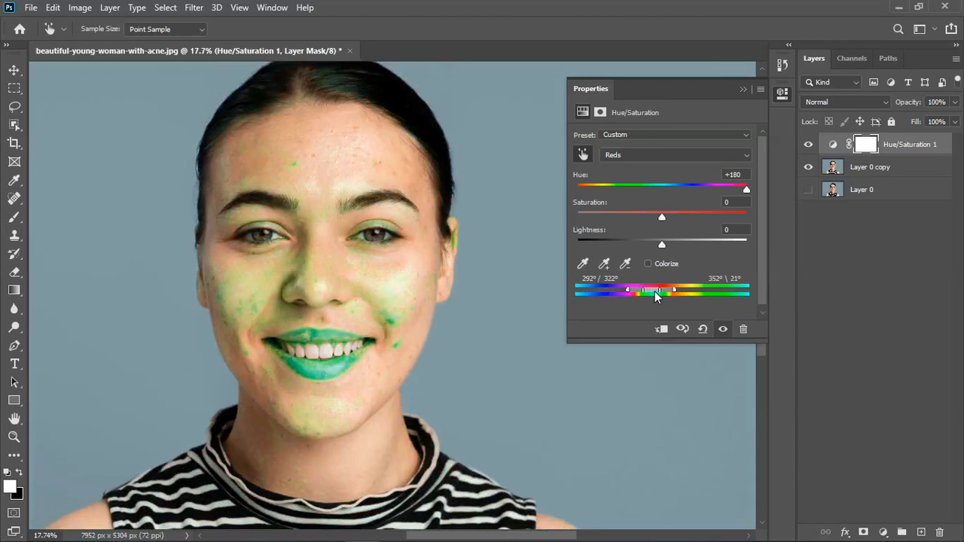
pyautogui.scroll(2, 349, 240)
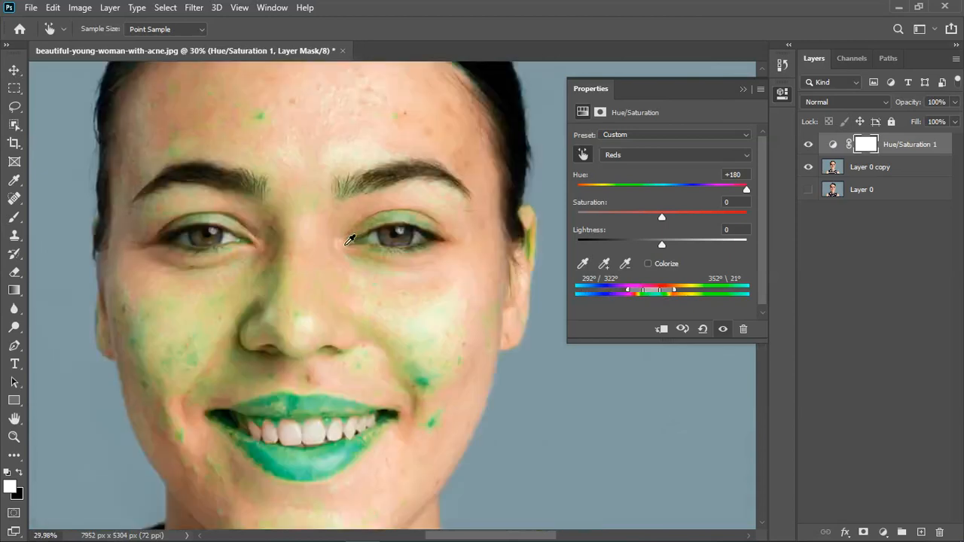
pyautogui.scroll(-1, 608, 238)
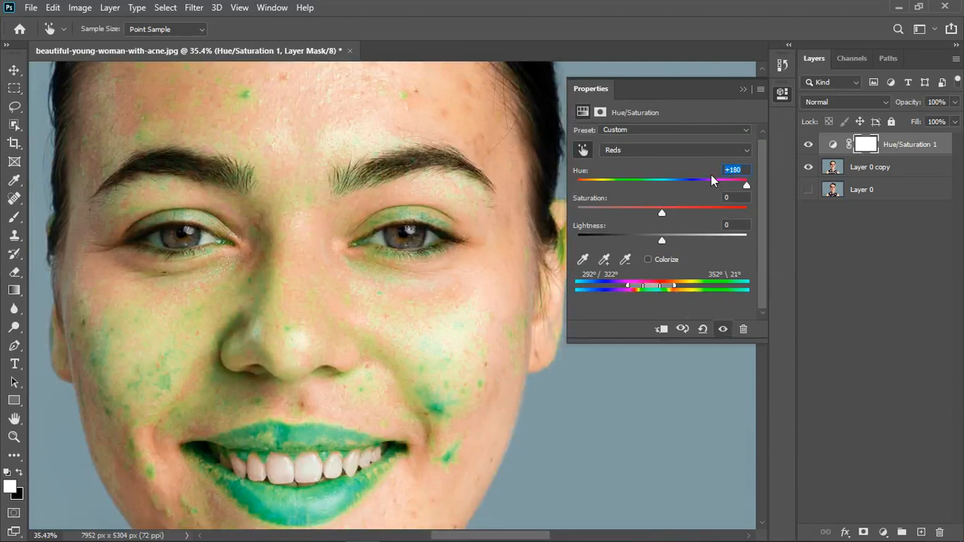
# Reset the Reds hue to 0, raise it to +19, and compare the skin with the adjustment off and on
pyautogui.write('0')
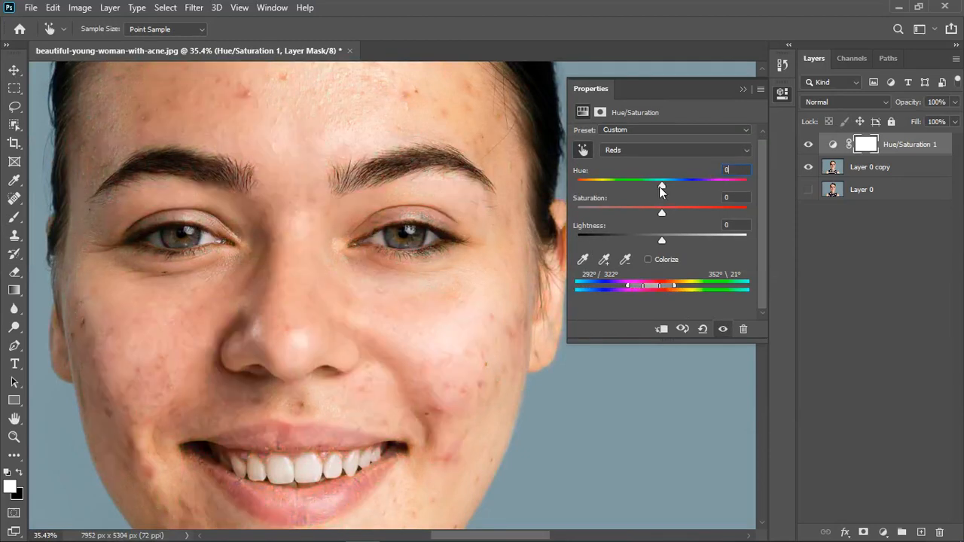
pyautogui.moveTo(659, 185); pyautogui.dragTo(684, 181)
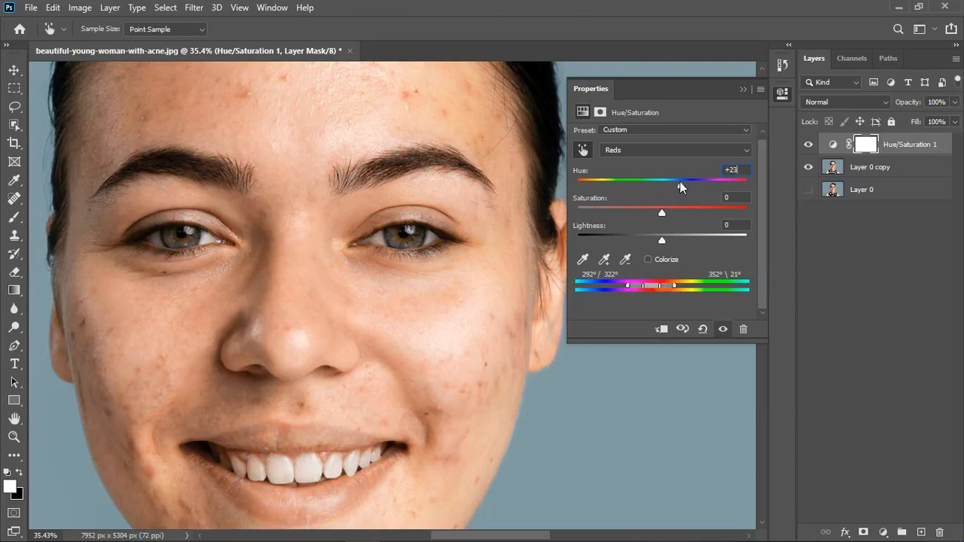
pyautogui.moveTo(684, 182); pyautogui.dragTo(679, 182)
pyautogui.click(723, 331)
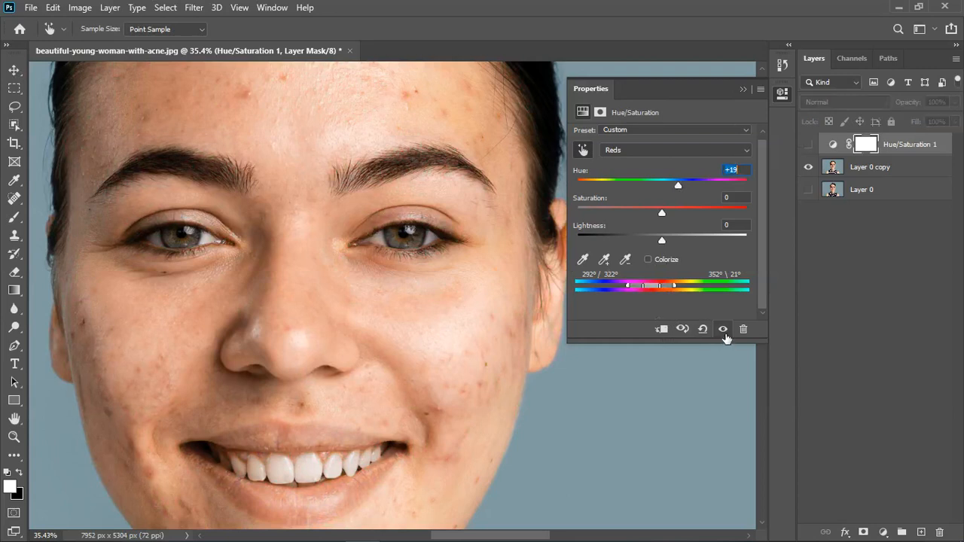
pyautogui.click(724, 331)
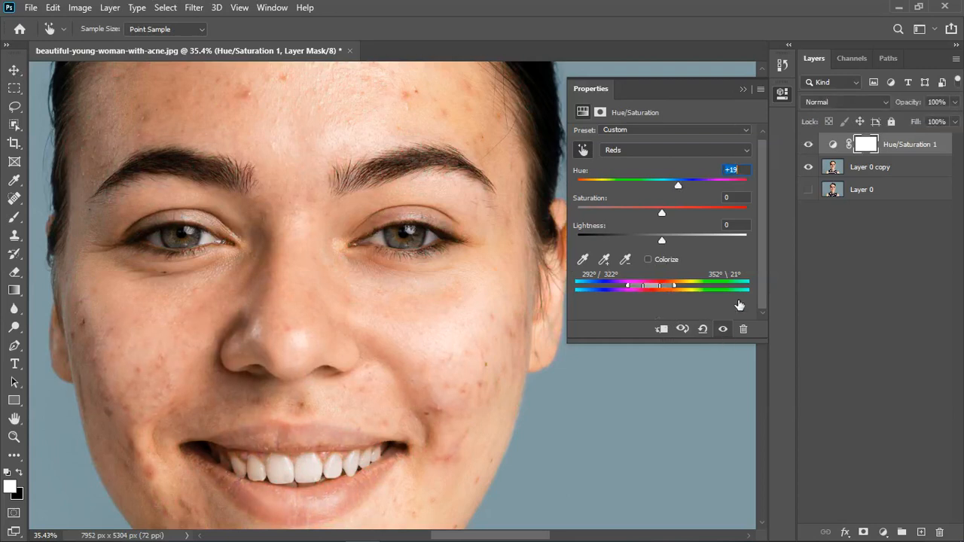
# Paint the lips black on the Hue/Saturation 1 mask with the Brush tool and compare the adjustment off and on
pyautogui.click(743, 90)
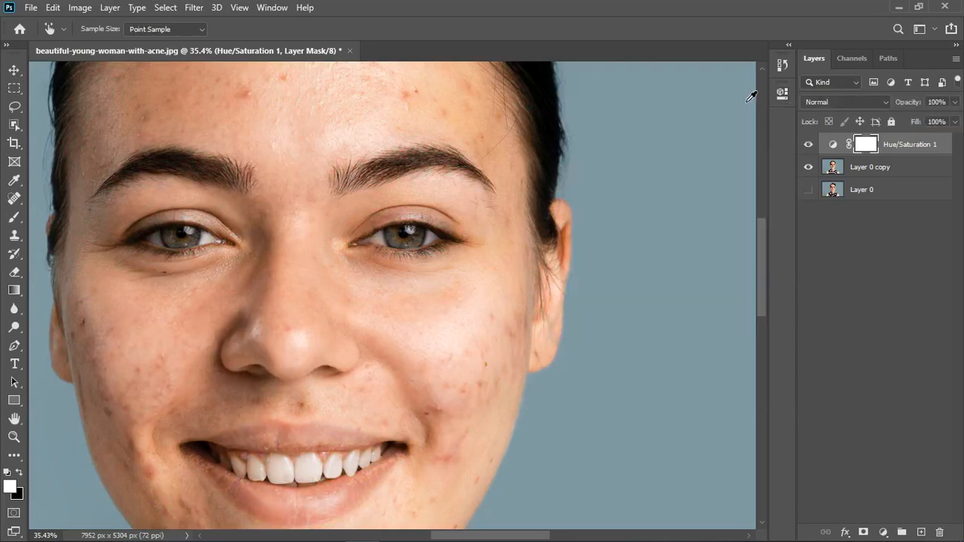
pyautogui.click(13, 217)
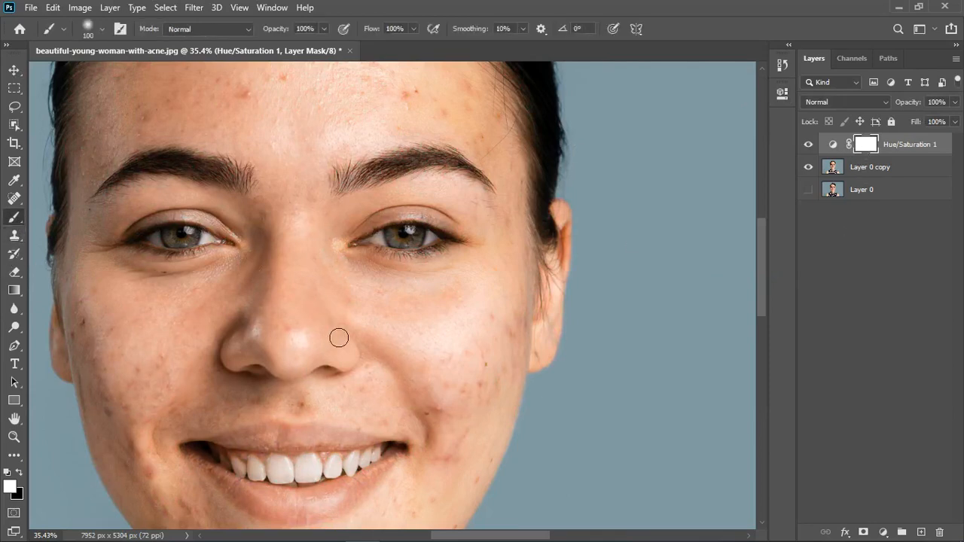
pyautogui.click(19, 475)
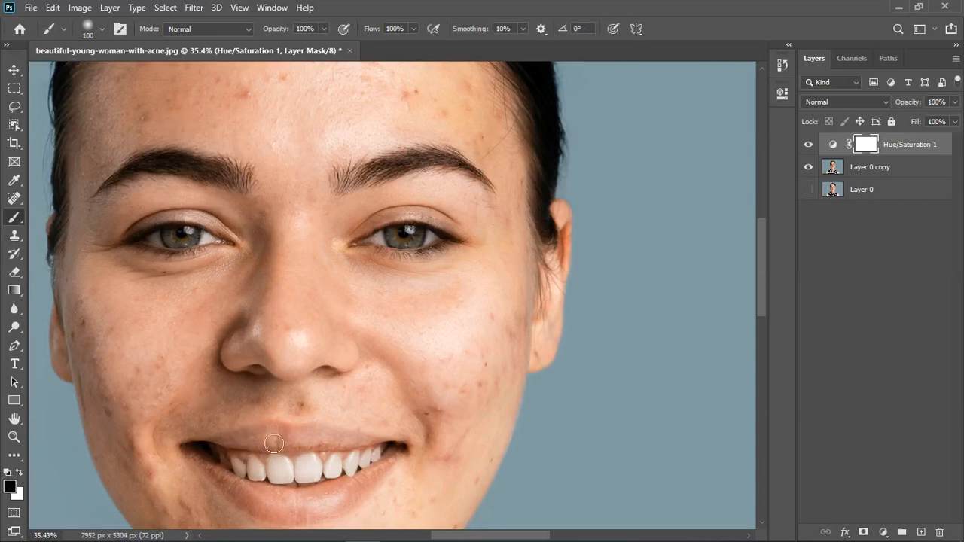
pyautogui.moveTo(303, 461)
pyautogui.mouseDown()
pyautogui.moveTo(370, 450)
pyautogui.moveTo(267, 445)
pyautogui.moveTo(202, 461)
pyautogui.mouseUp()
pyautogui.moveTo(249, 493)
pyautogui.mouseDown()
pyautogui.moveTo(327, 501)
pyautogui.moveTo(392, 482)
pyautogui.moveTo(402, 462)
pyautogui.mouseUp()
pyautogui.moveTo(273, 515)
pyautogui.mouseDown()
pyautogui.moveTo(263, 513)
pyautogui.moveTo(324, 530)
pyautogui.moveTo(385, 495)
pyautogui.moveTo(294, 505)
pyautogui.mouseUp()
pyautogui.click(811, 146)
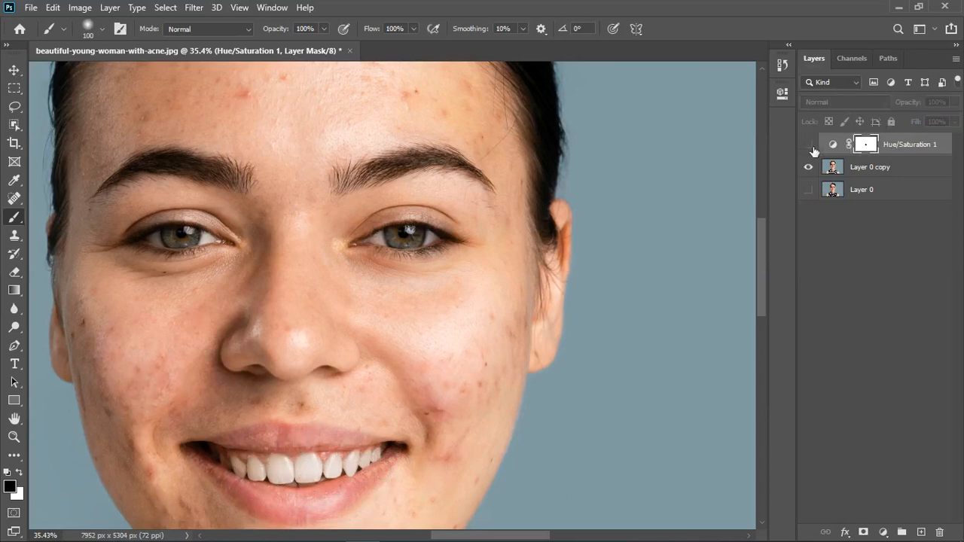
pyautogui.click(810, 146)
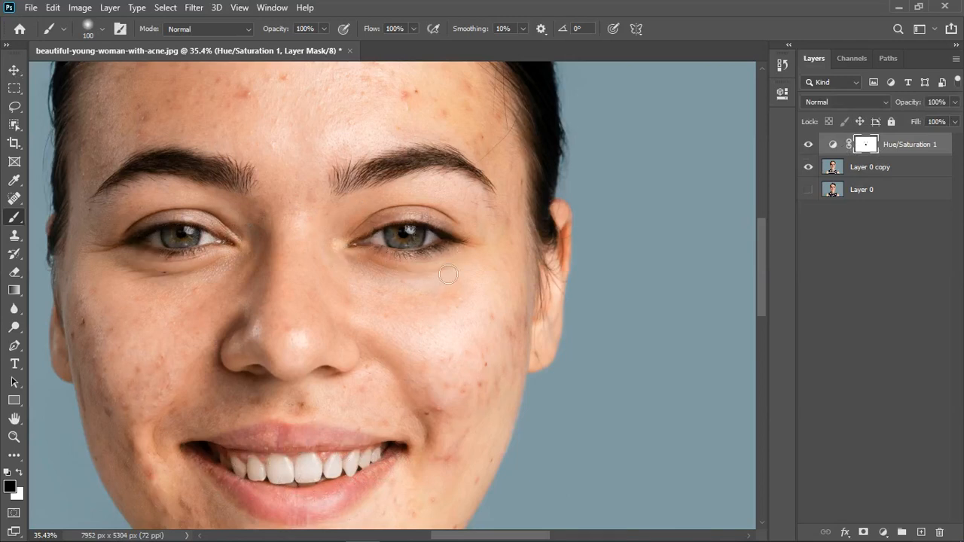
# Add a second Hue/Saturation adjustment layer on top and target the Reds by sampling at the lower lip
pyautogui.scroll(-3, 452, 272)
pyautogui.scroll(-3, 357, 273)
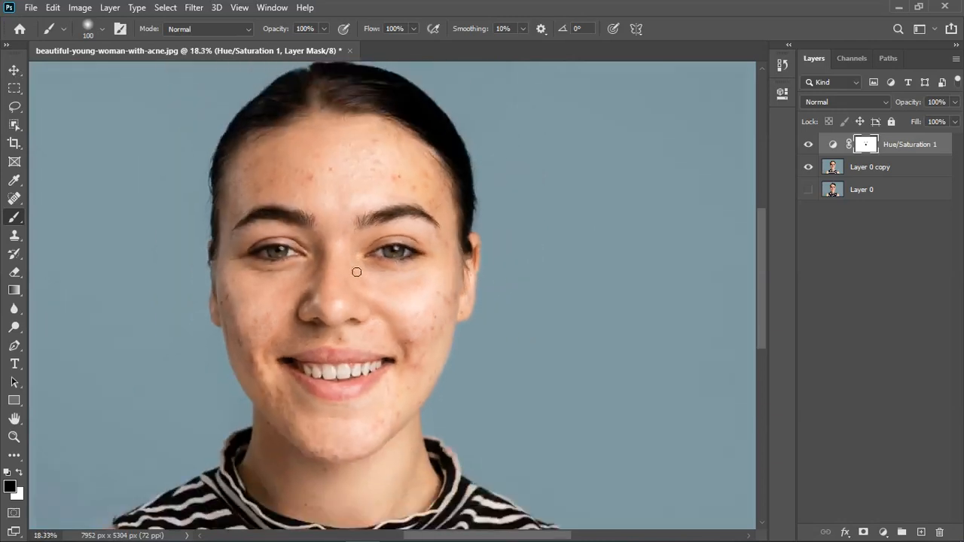
pyautogui.scroll(-1, 357, 272)
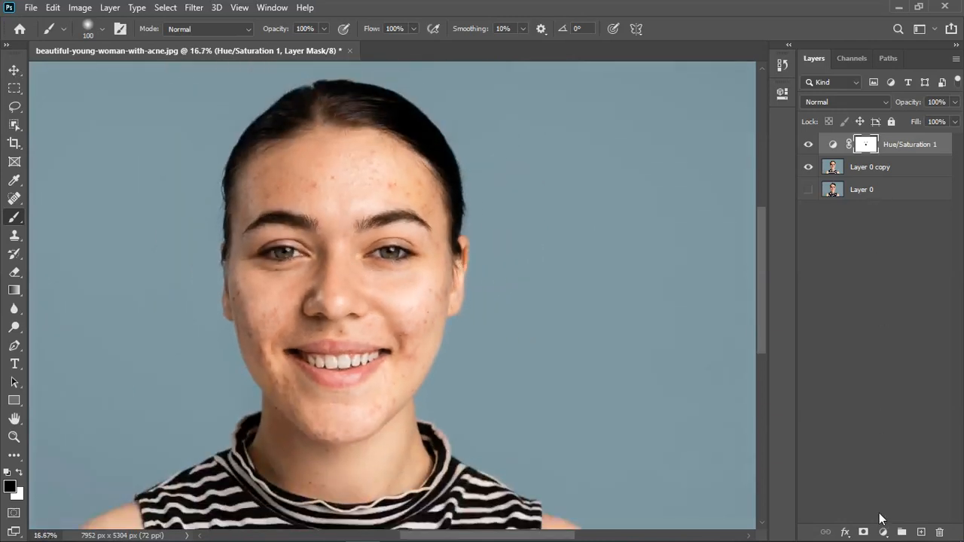
pyautogui.click(884, 533)
pyautogui.click(887, 393)
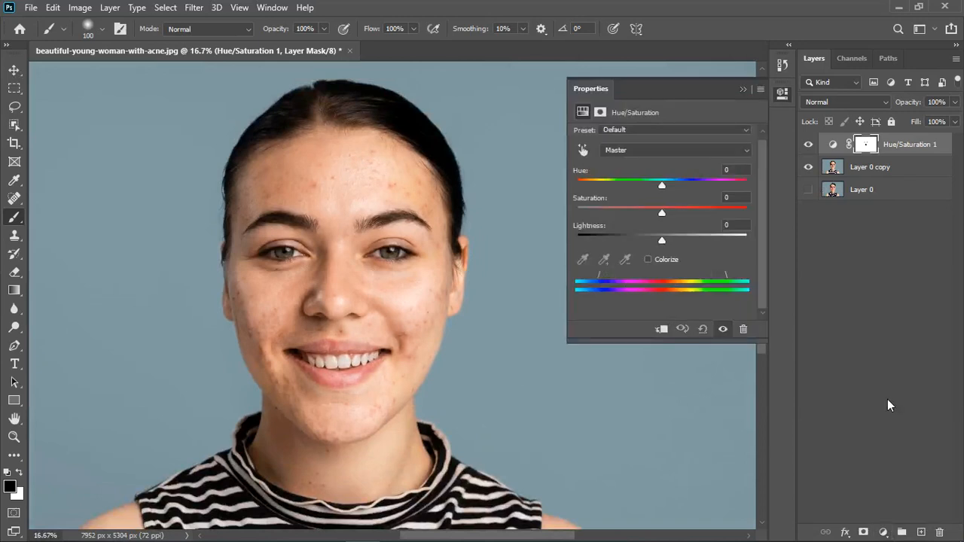
pyautogui.click(586, 151)
pyautogui.click(367, 377)
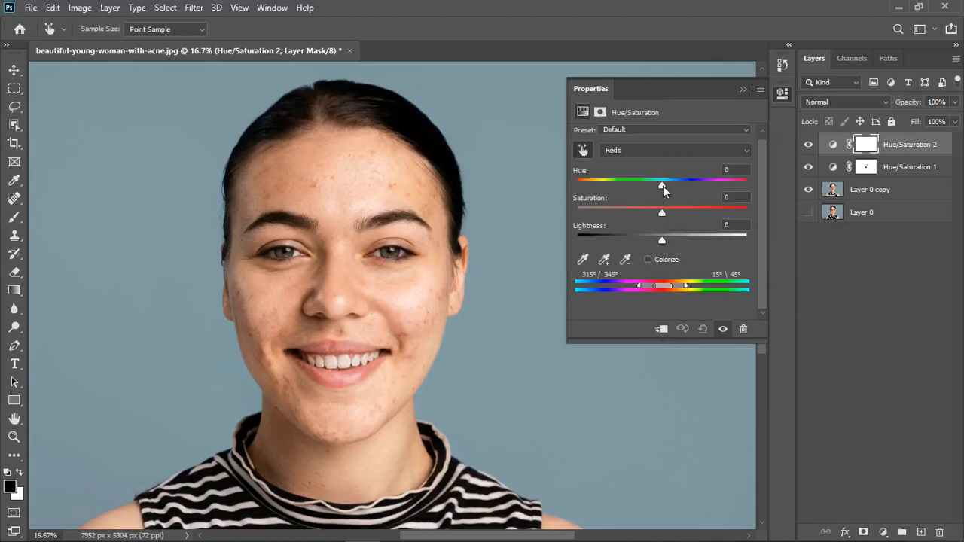
# Set the hue to +180 and shift the affected range to 18°/48° – 78°\107° to isolate the yellow skin patches
pyautogui.moveTo(662, 185); pyautogui.dragTo(780, 199)
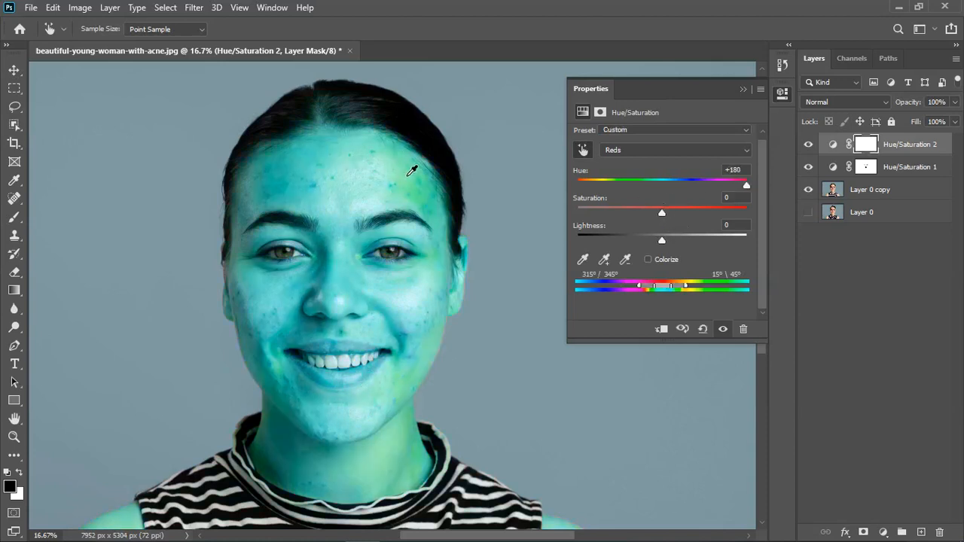
pyautogui.scroll(2, 409, 168)
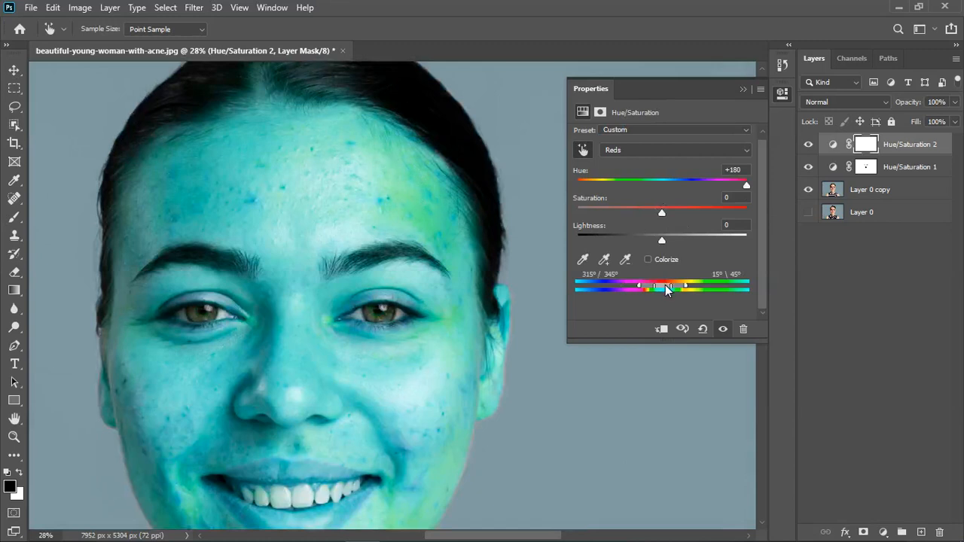
pyautogui.moveTo(666, 286); pyautogui.dragTo(696, 287)
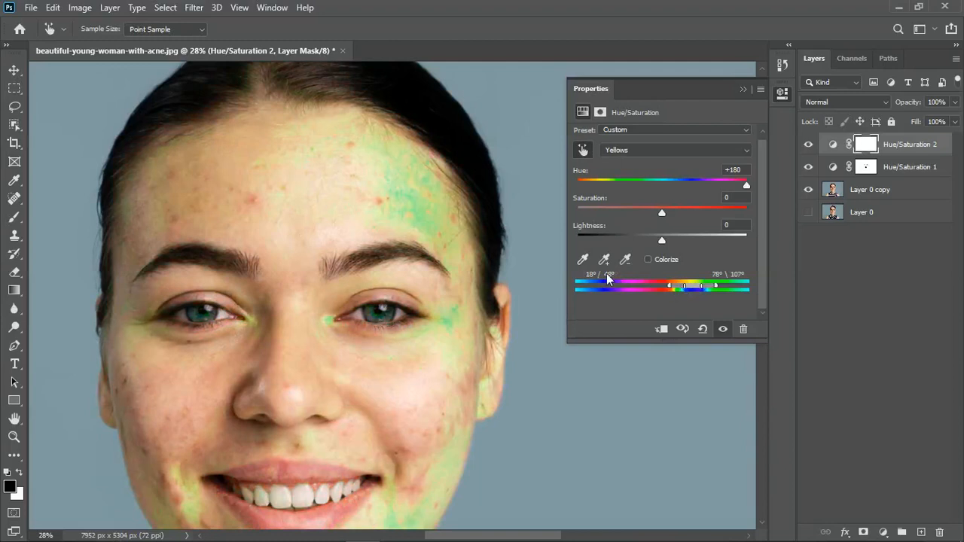
pyautogui.scroll(-2, 381, 247)
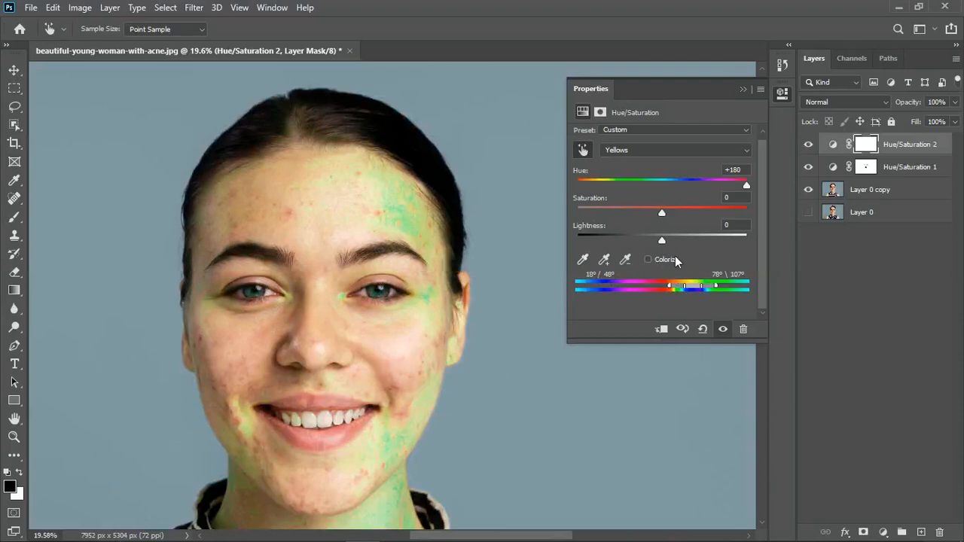
# Reset the Yellows hue to 0, then lower it slightly until the yellow patches blend with the surrounding skin
pyautogui.click(732, 172)
pyautogui.write('0')
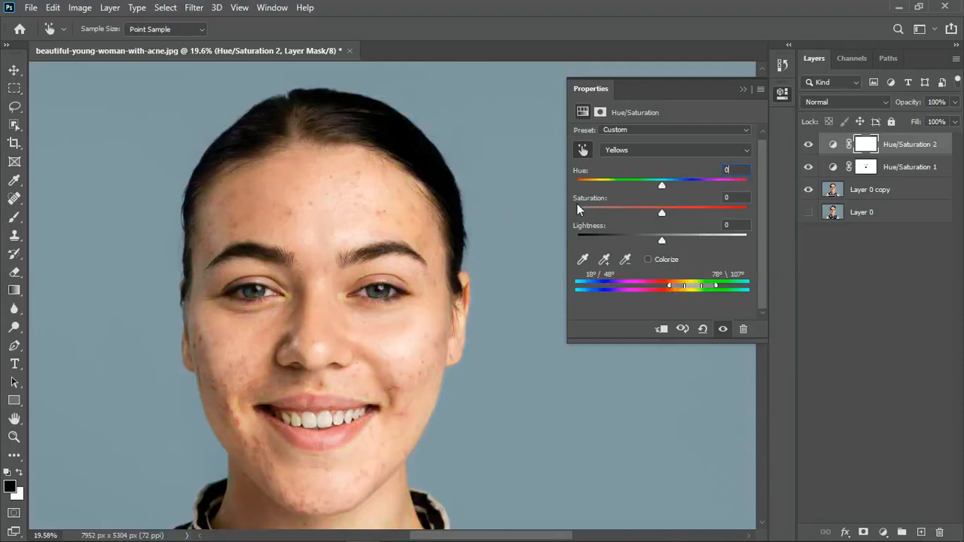
pyautogui.moveTo(663, 187); pyautogui.dragTo(651, 188)
pyautogui.moveTo(652, 183); pyautogui.dragTo(655, 186)
pyautogui.moveTo(656, 185); pyautogui.dragTo(643, 186)
pyautogui.click(746, 89)
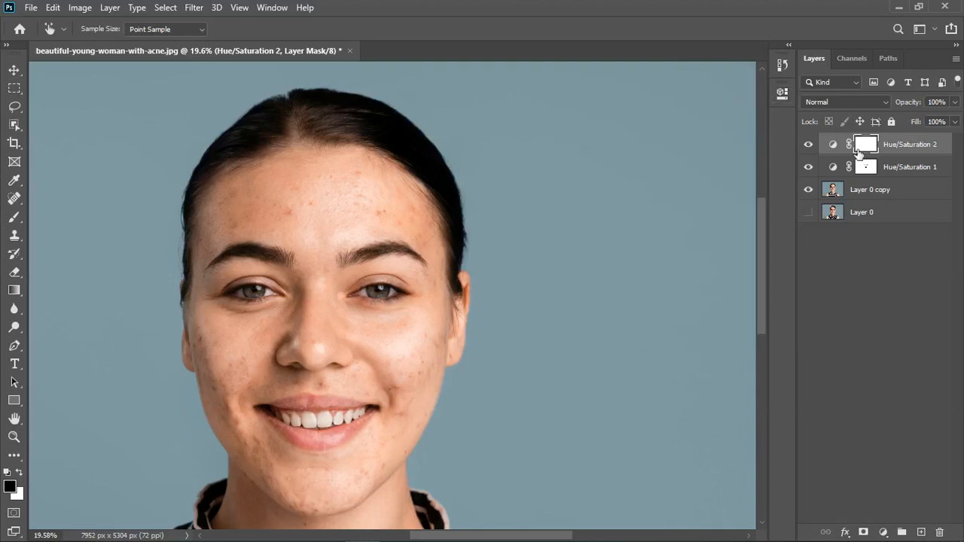
# Stamp all visible layers into a new layer above Hue/Saturation 2 and review the whole portrait
pyautogui.scroll(-2, 399, 280)
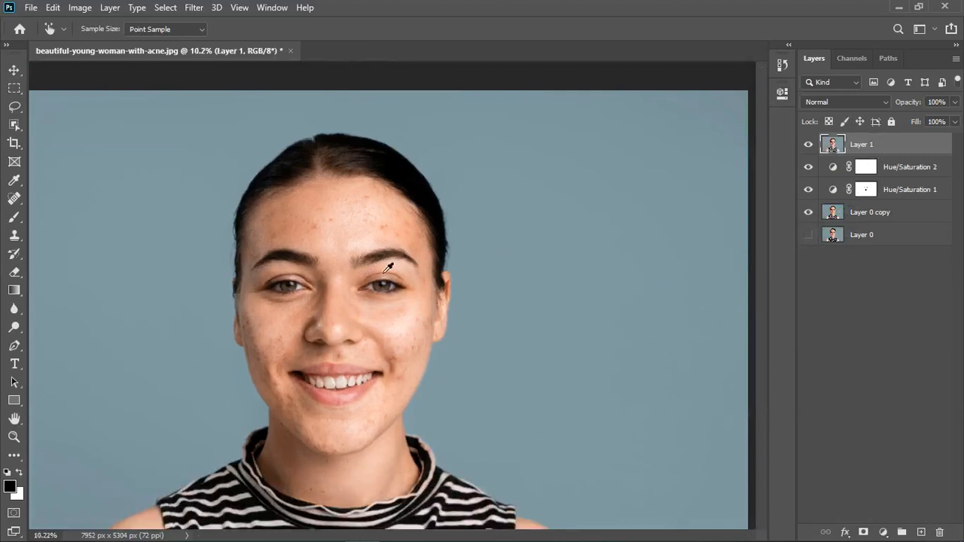
pyautogui.scroll(-3, 377, 270)
pyautogui.scroll(2, 391, 269)
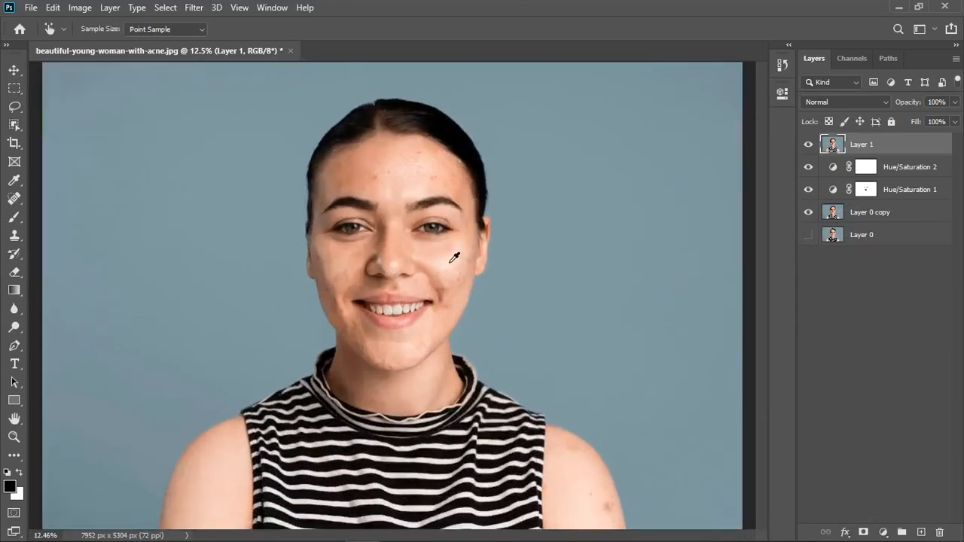
pyautogui.scroll(1, 418, 185)
pyautogui.scroll(-2, 418, 185)
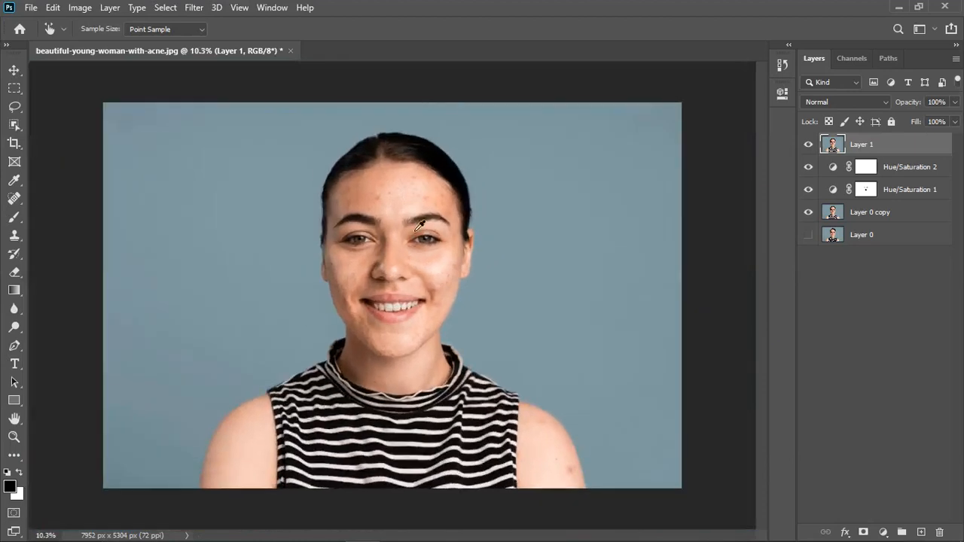
pyautogui.scroll(2, 411, 314)
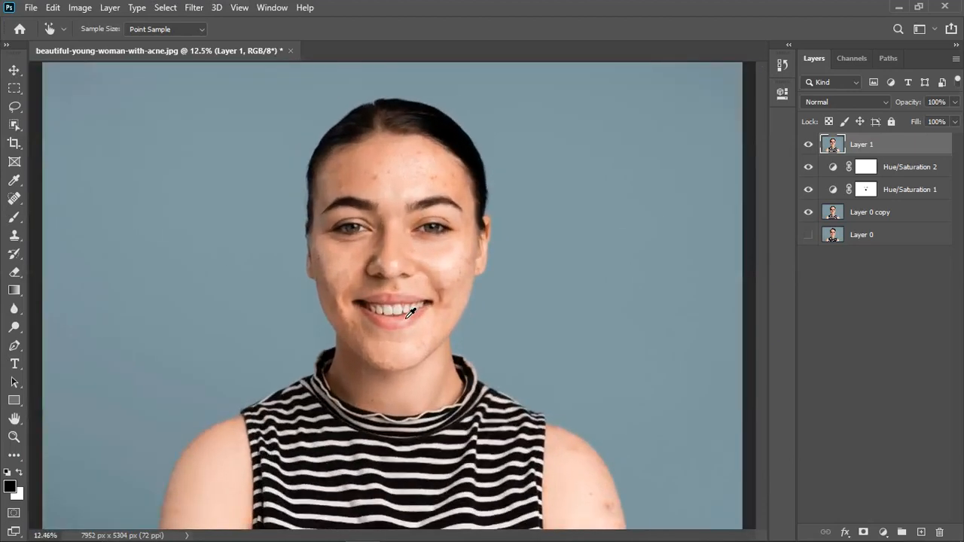
# Add a black Solid Color fill layer above Layer 1 and hide it
pyautogui.click(883, 533)
pyautogui.click(882, 285)
pyautogui.click(805, 110)
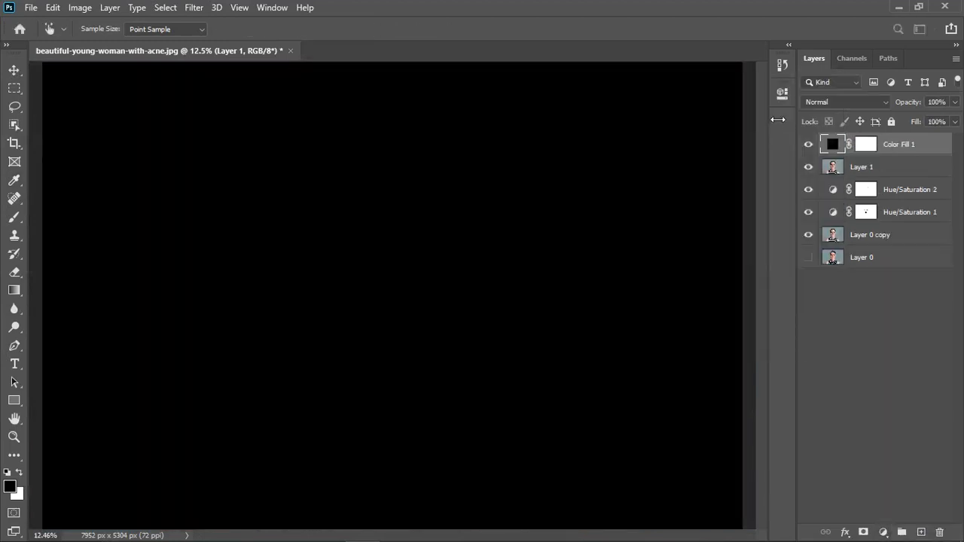
pyautogui.click(808, 144)
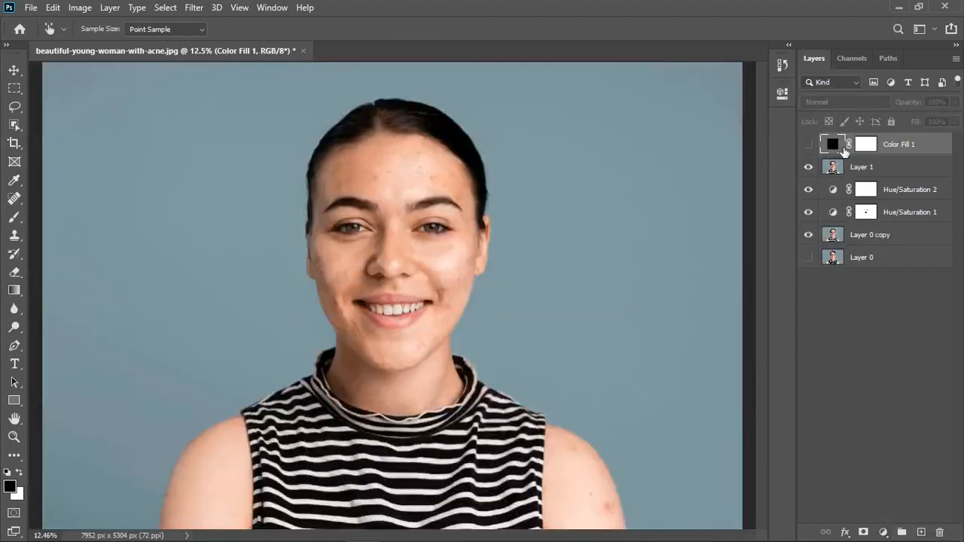
# Recolour the fill layer by sampling the white of the eye (c4b8b3) and raising its brightness to 93%
pyautogui.doubleClick(834, 146)
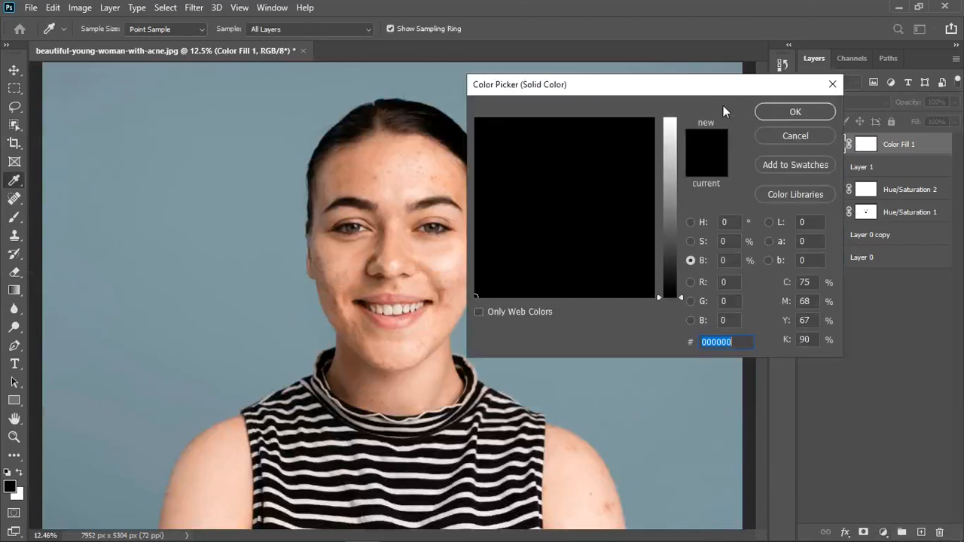
pyautogui.moveTo(704, 85); pyautogui.dragTo(731, 80)
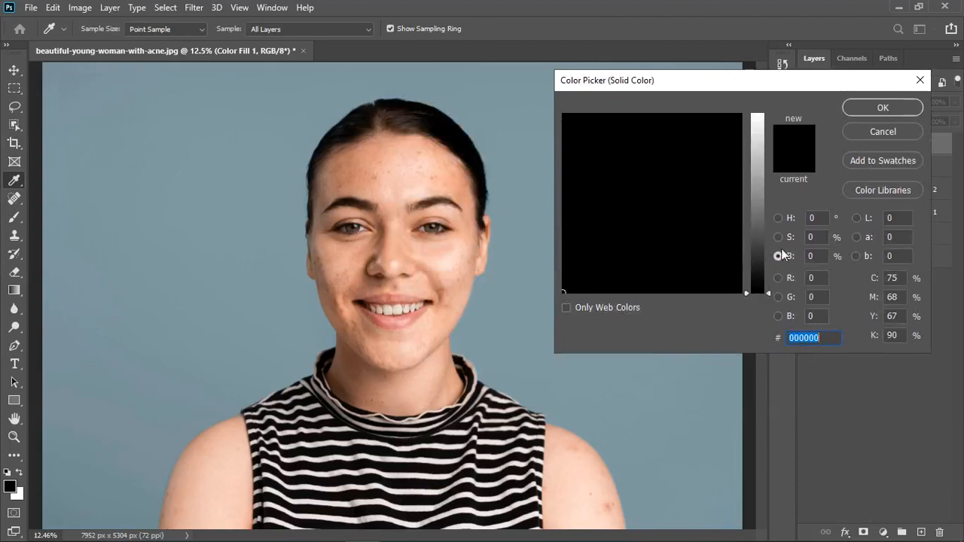
pyautogui.click(778, 218)
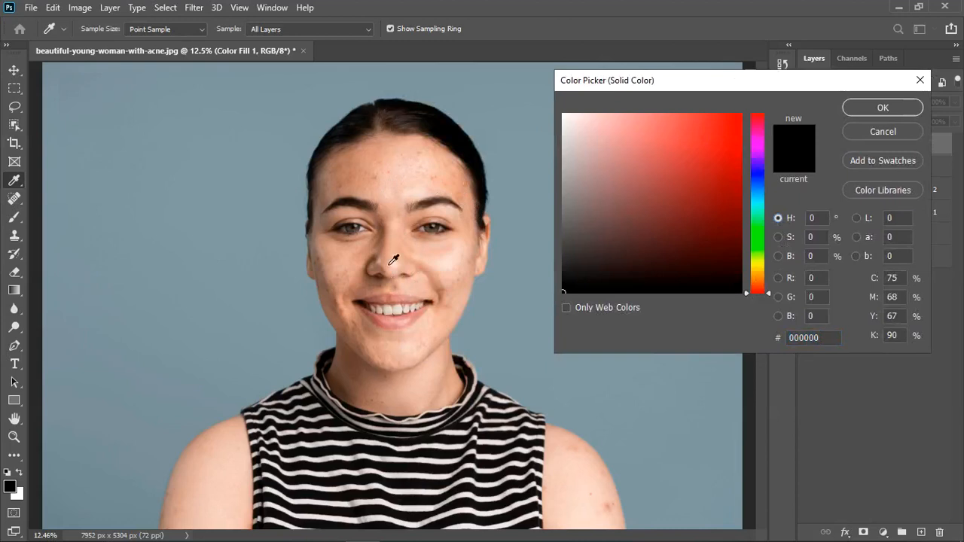
pyautogui.scroll(3, 381, 227)
pyautogui.scroll(2, 381, 227)
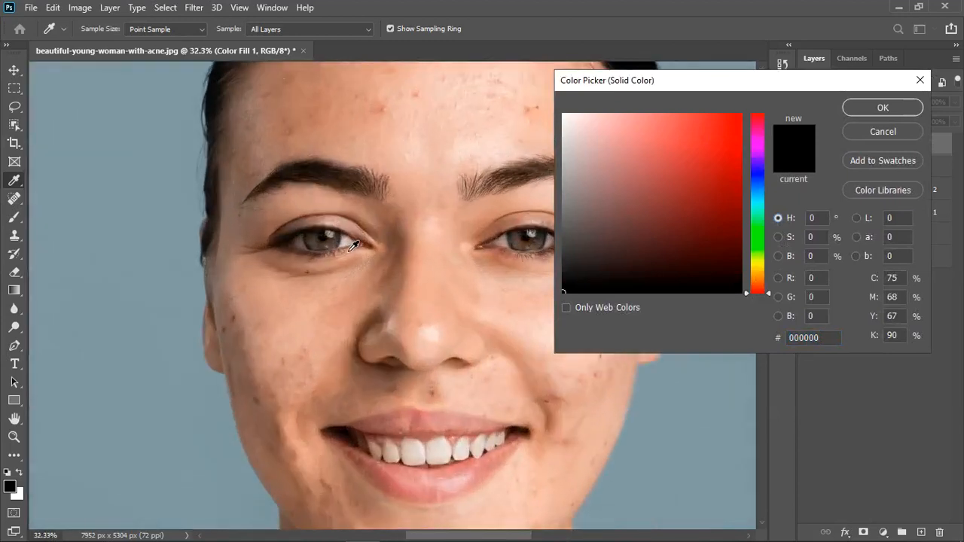
pyautogui.click(352, 246)
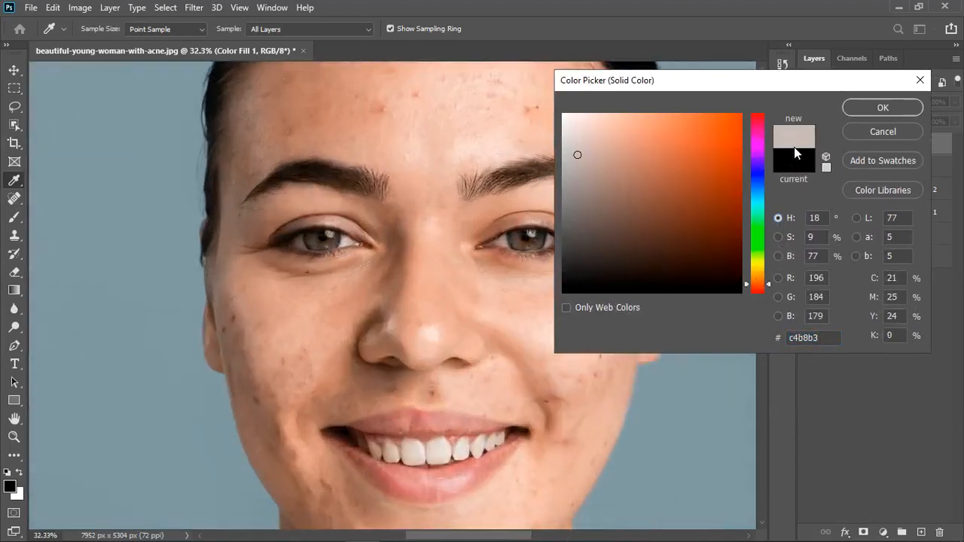
pyautogui.click(779, 256)
pyautogui.moveTo(770, 158); pyautogui.dragTo(770, 128)
pyautogui.click(881, 105)
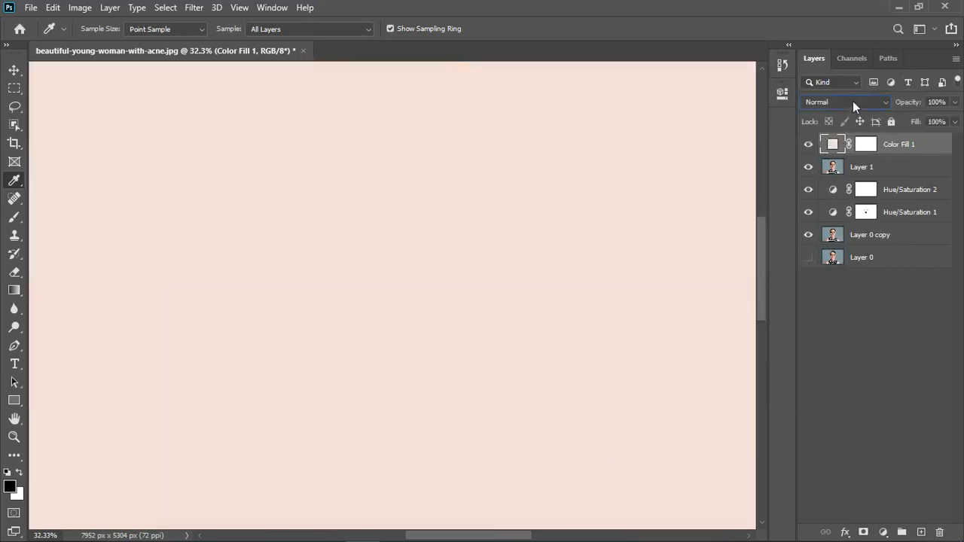
# Set the fill layer's blend mode to Divide and compare the portrait with the layer off and on
pyautogui.click(853, 102)
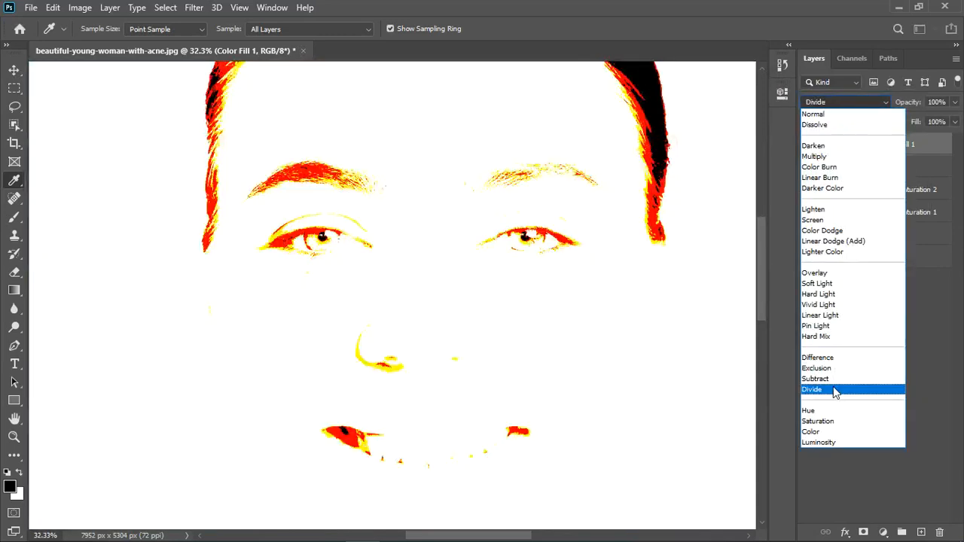
pyautogui.click(833, 389)
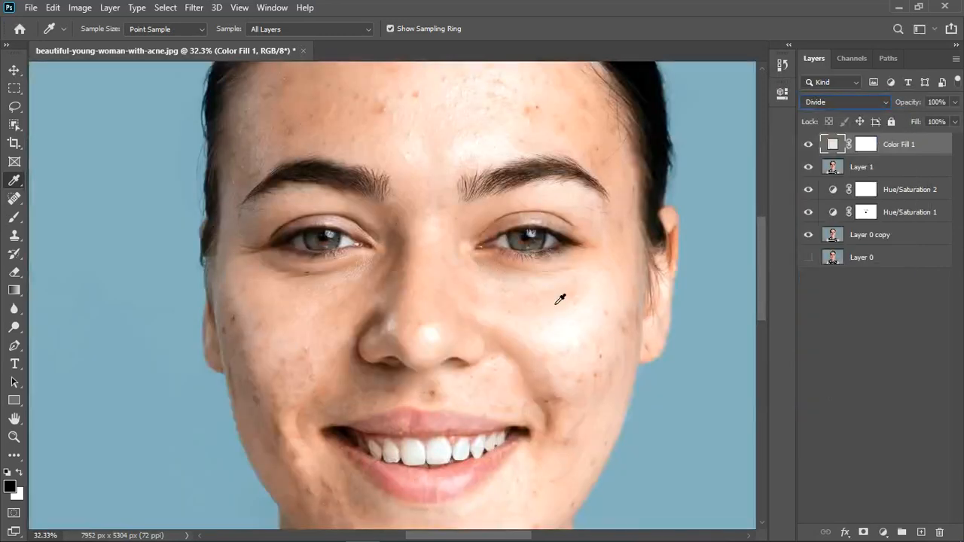
pyautogui.click(14, 70)
pyautogui.scroll(-5, 366, 227)
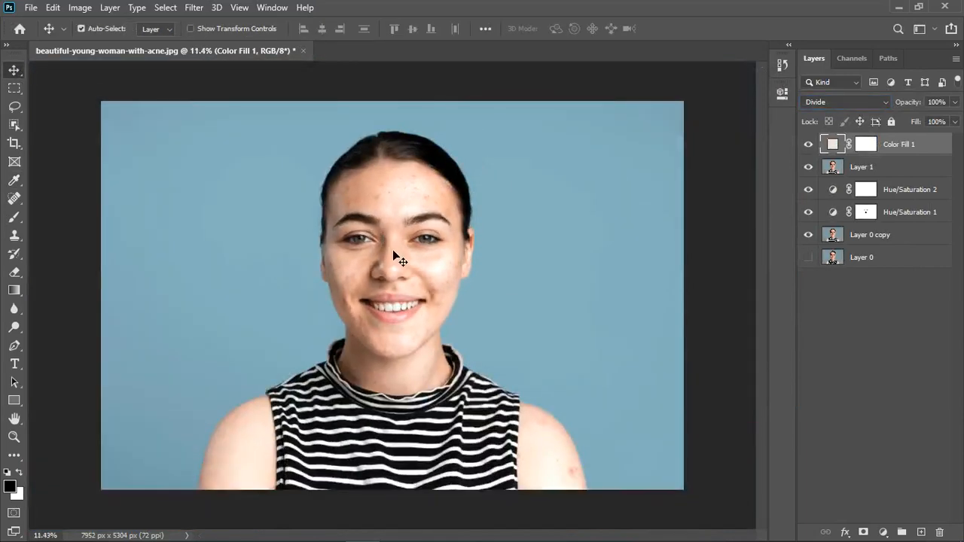
pyautogui.scroll(1, 397, 260)
pyautogui.click(809, 145)
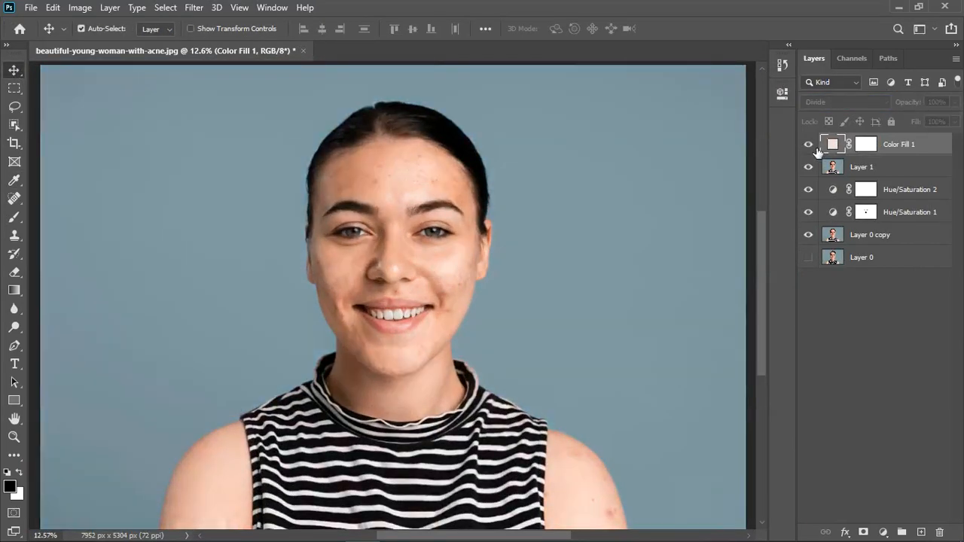
pyautogui.click(817, 149)
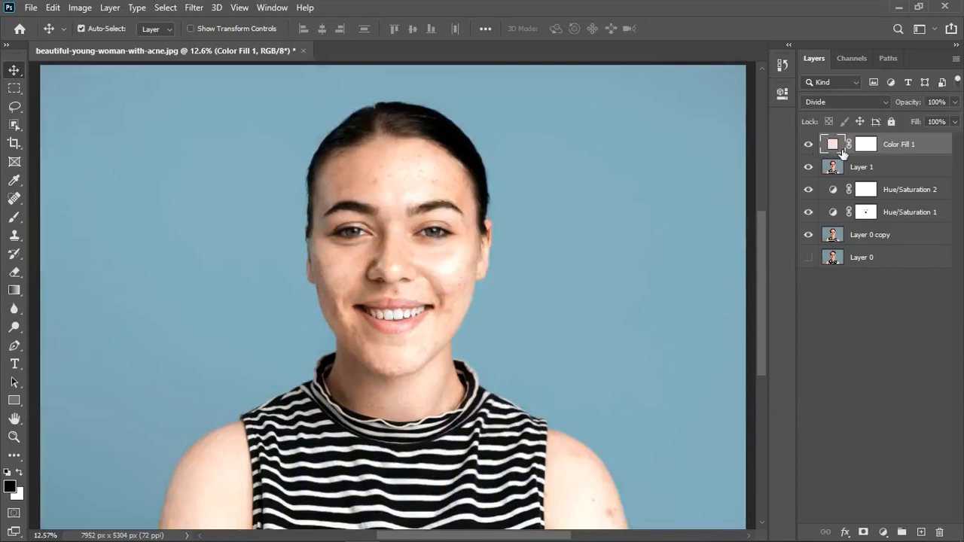
# Raise the fill colour's brightness slightly to soften the Divide effect on the portrait
pyautogui.doubleClick(841, 148)
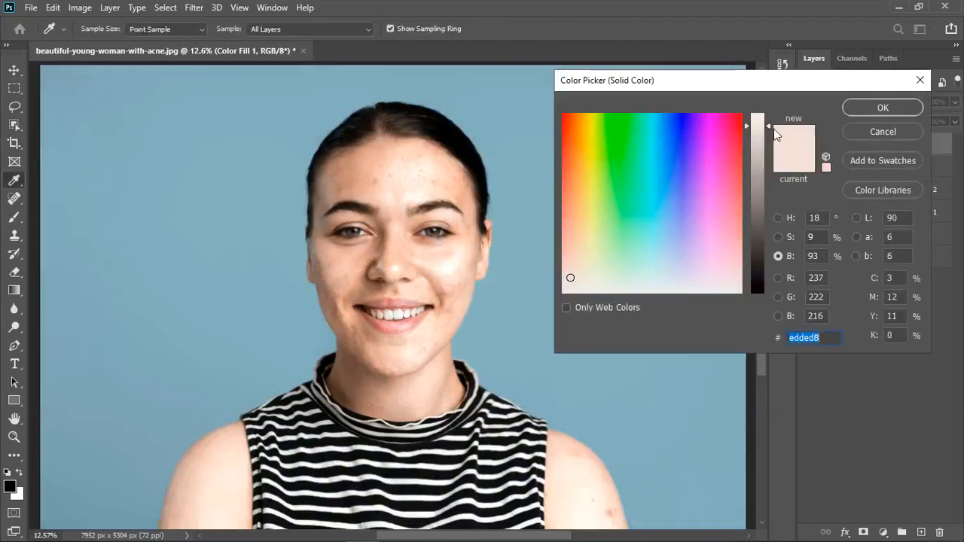
pyautogui.moveTo(773, 127)
pyautogui.mouseDown()
pyautogui.moveTo(759, 118)
pyautogui.moveTo(769, 125)
pyautogui.mouseUp()
pyautogui.click(862, 110)
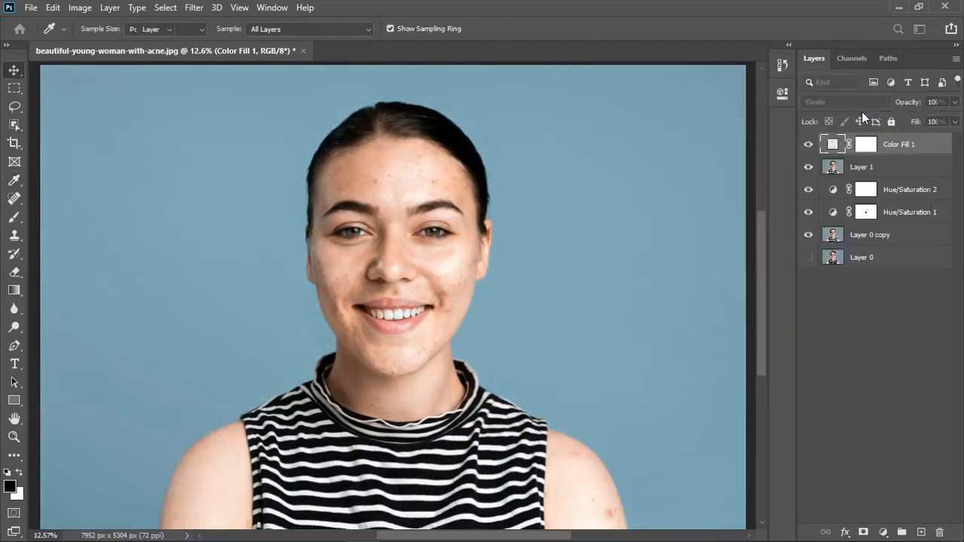
# Add an Exposure adjustment layer above the colour fill and set its gamma correction to 0.92
pyautogui.click(884, 532)
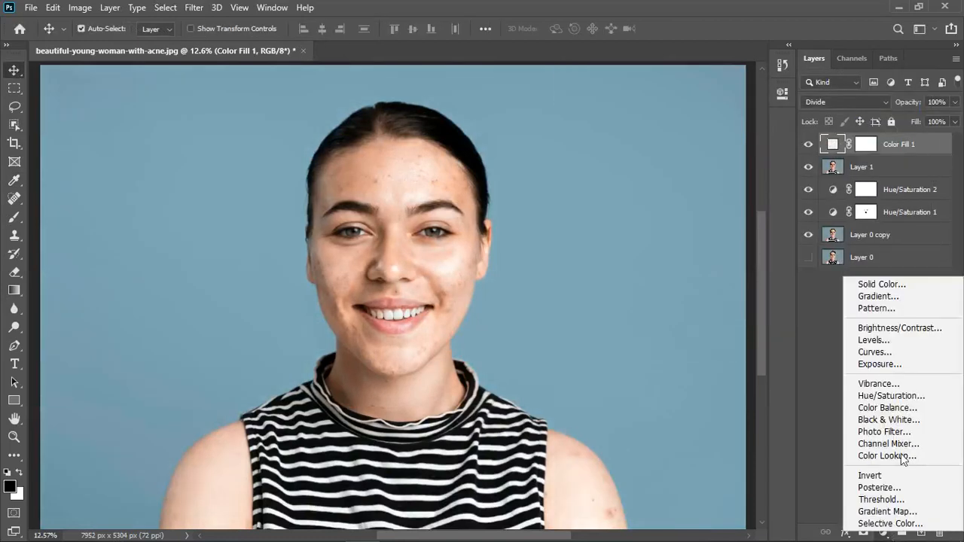
pyautogui.click(874, 364)
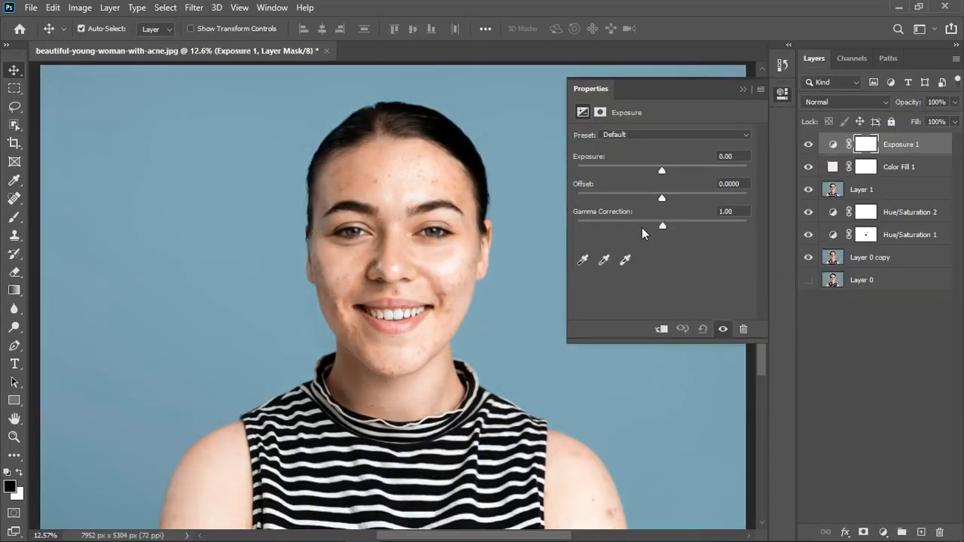
pyautogui.moveTo(663, 224); pyautogui.dragTo(667, 226)
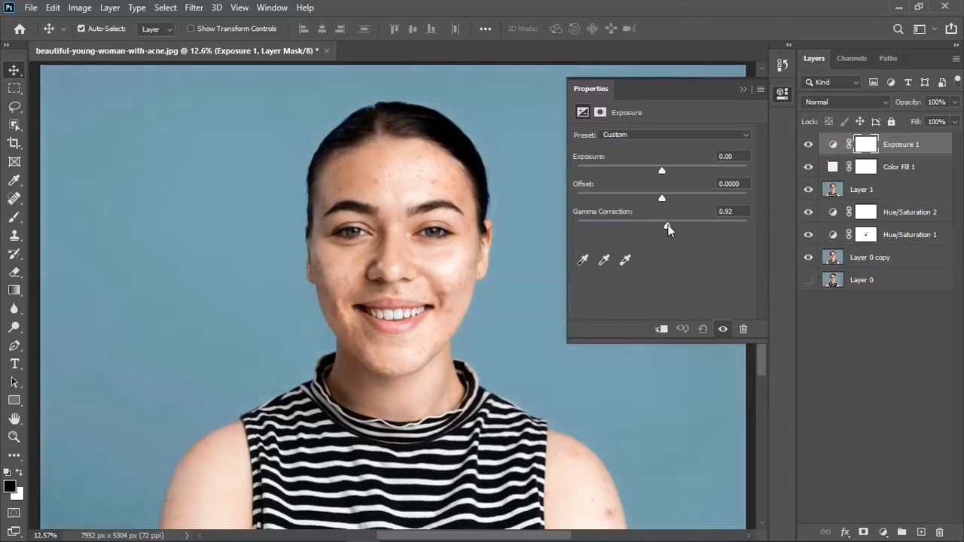
pyautogui.click(745, 90)
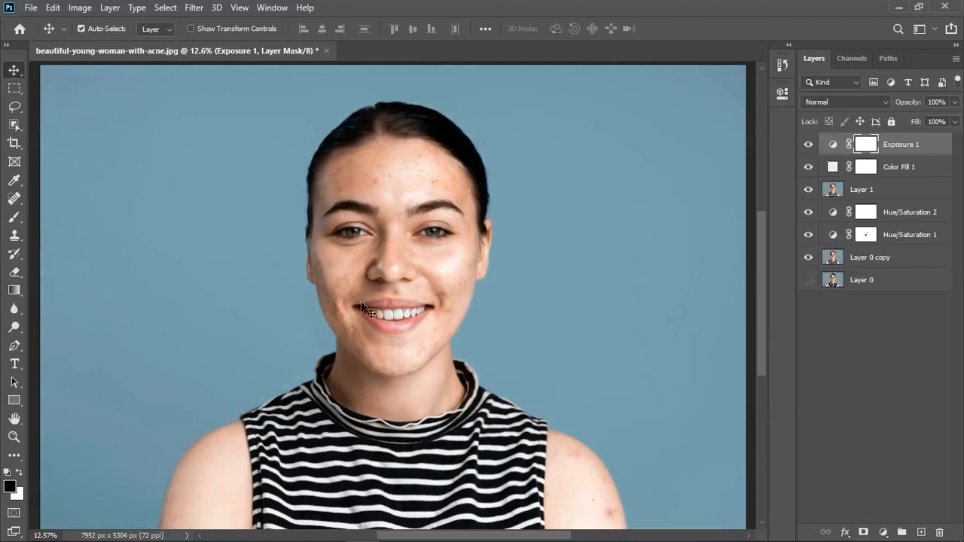
# Duplicate Layer 2 twice, naming the lower copy "color" and the upper copy "texture"
pyautogui.scroll(-2, 365, 277)
pyautogui.scroll(1, 386, 259)
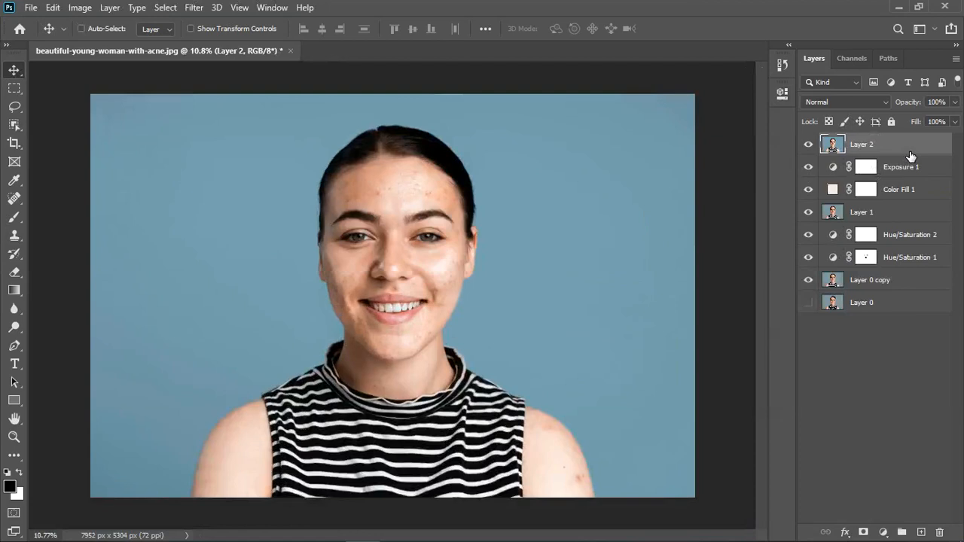
pyautogui.hotkey('ctrl', 'j')
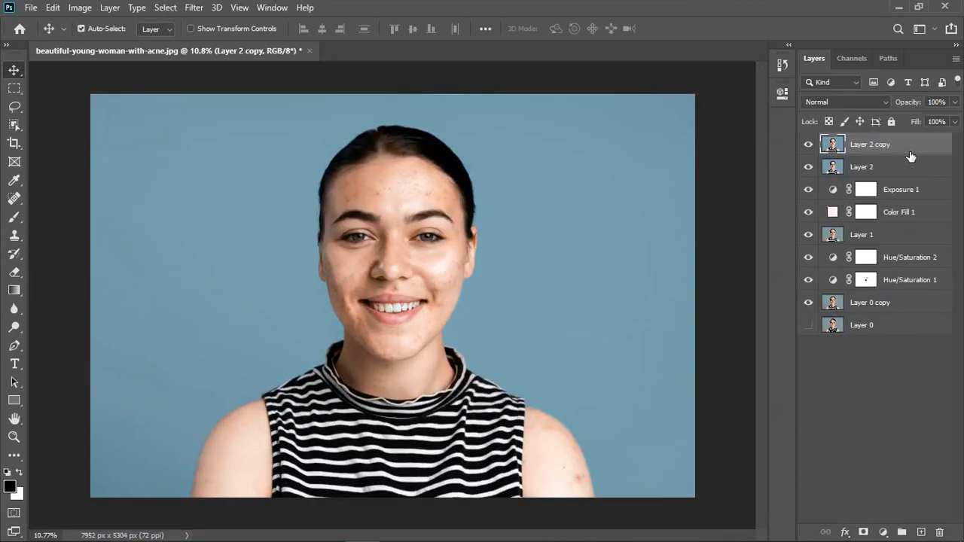
pyautogui.hotkey('ctrl', 'j')
pyautogui.doubleClick(880, 174)
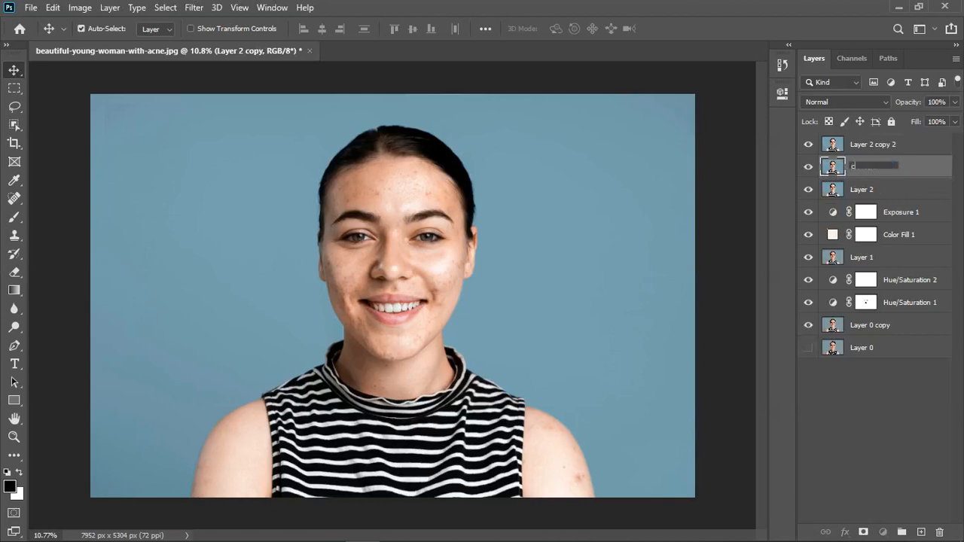
pyautogui.doubleClick(884, 144)
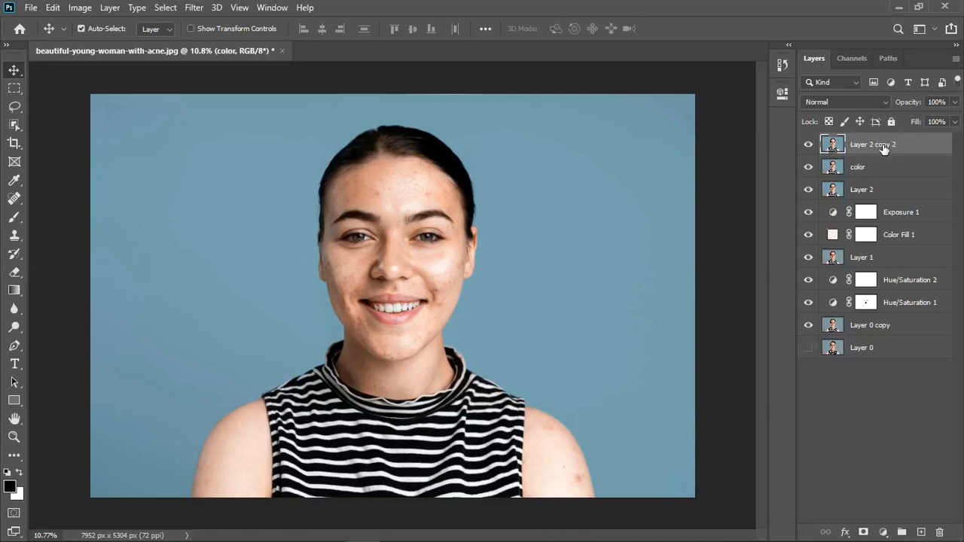
pyautogui.write('tex')
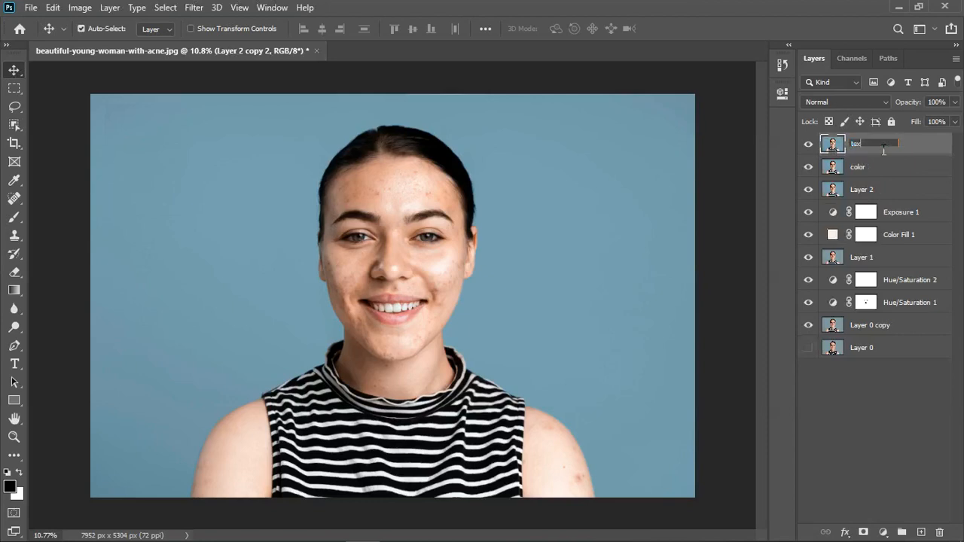
pyautogui.write('ture')
pyautogui.press('Return')
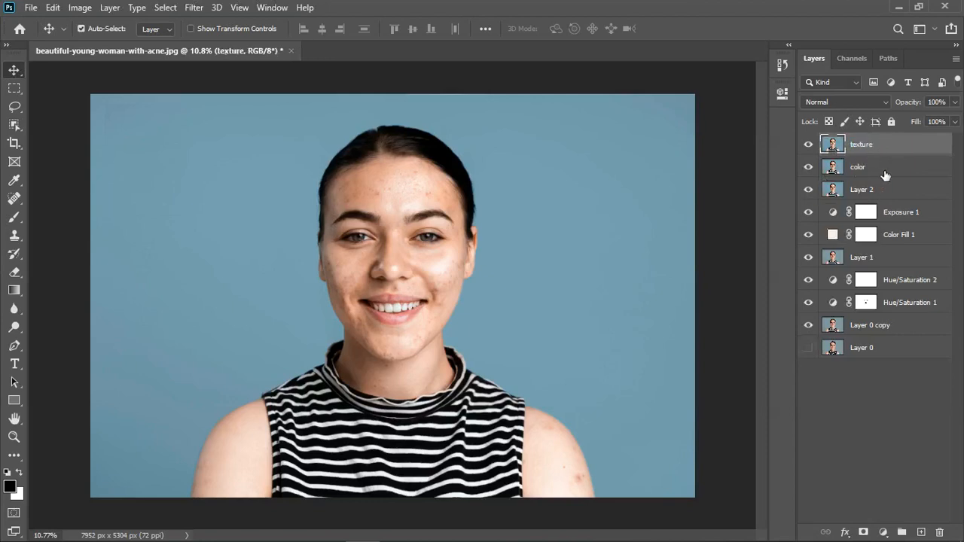
# Make the color layer active and hide the texture layer above it
pyautogui.click(886, 173)
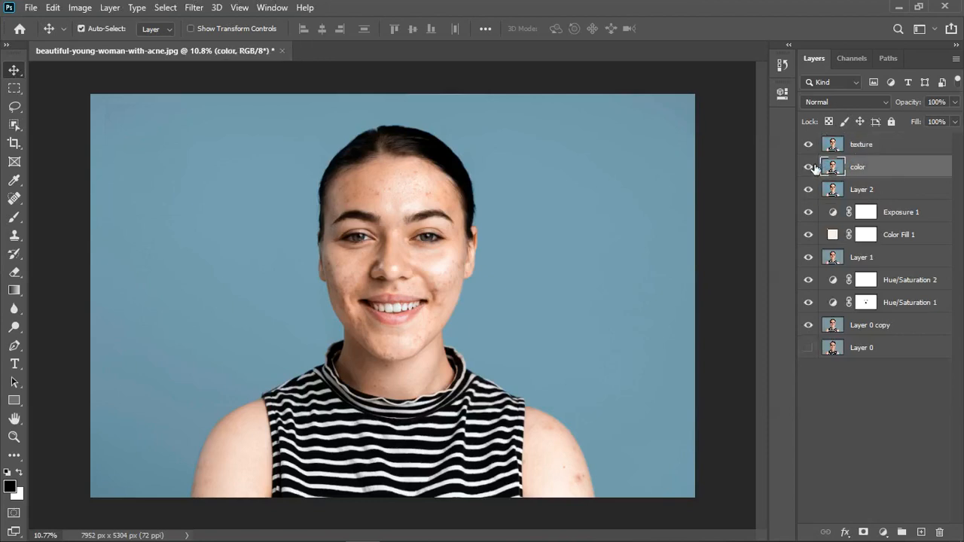
pyautogui.click(808, 144)
pyautogui.click(195, 9)
pyautogui.moveTo(223, 167)
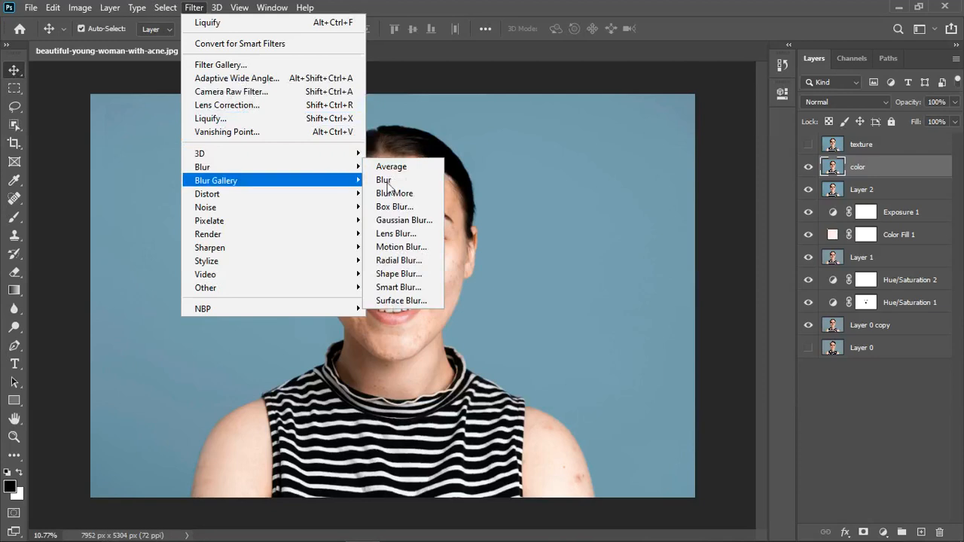
pyautogui.click(402, 218)
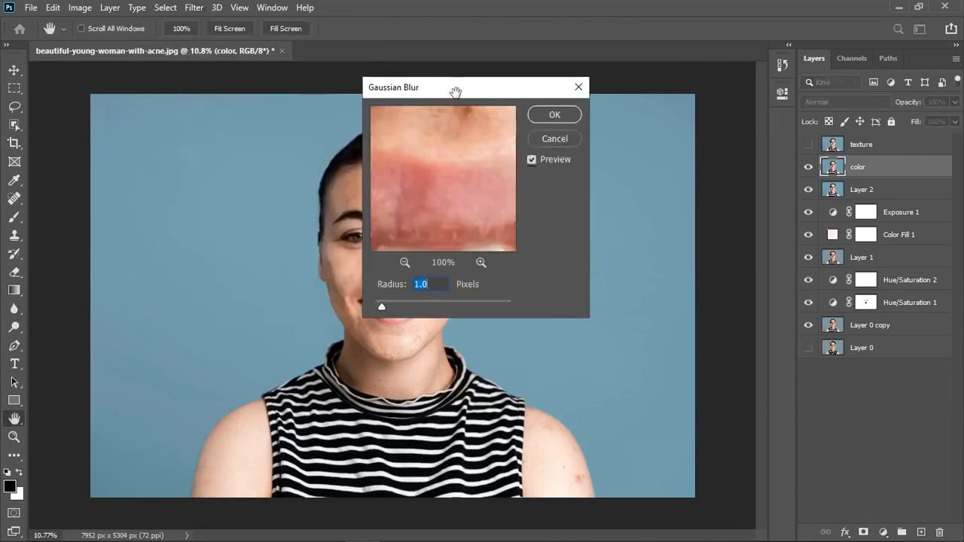
pyautogui.moveTo(452, 87); pyautogui.dragTo(615, 90)
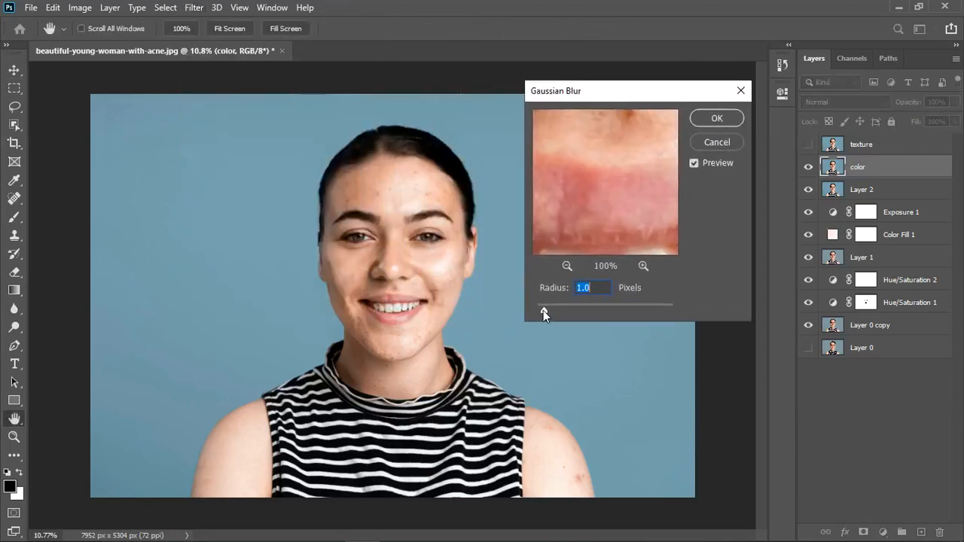
pyautogui.moveTo(543, 311); pyautogui.dragTo(580, 318)
pyautogui.click(699, 145)
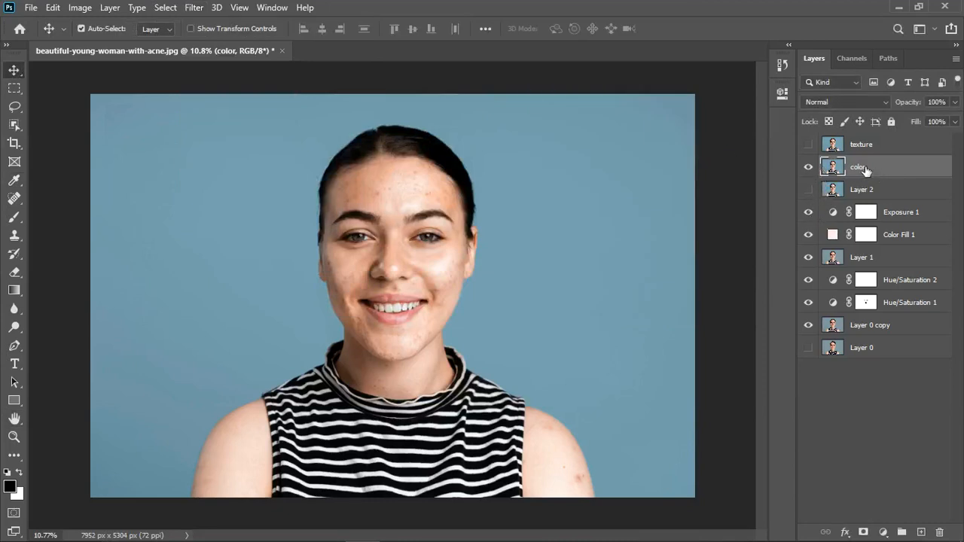
# Blur the color layer with a Gaussian Blur of 9.8 pixels, and show the texture layer again as the active layer
pyautogui.click(195, 8)
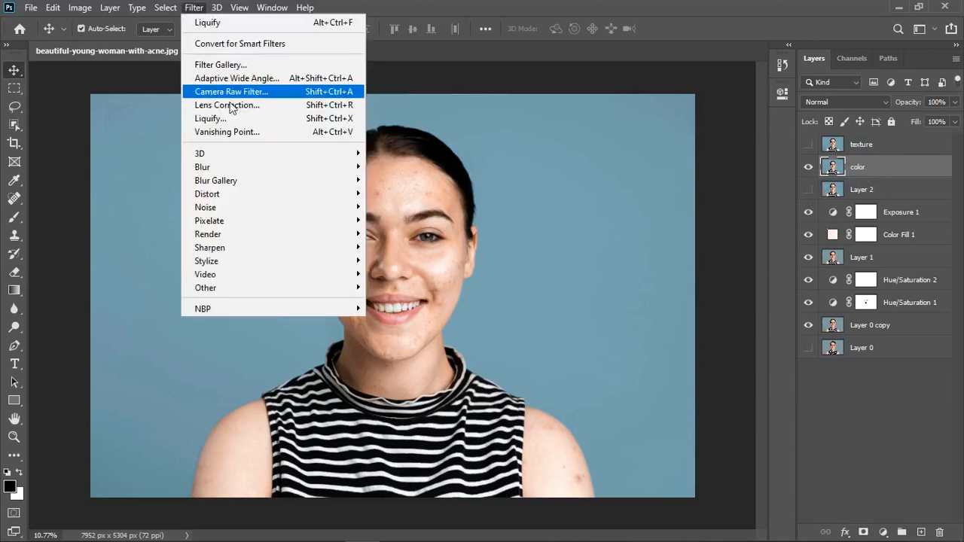
pyautogui.moveTo(236, 172)
pyautogui.click(399, 220)
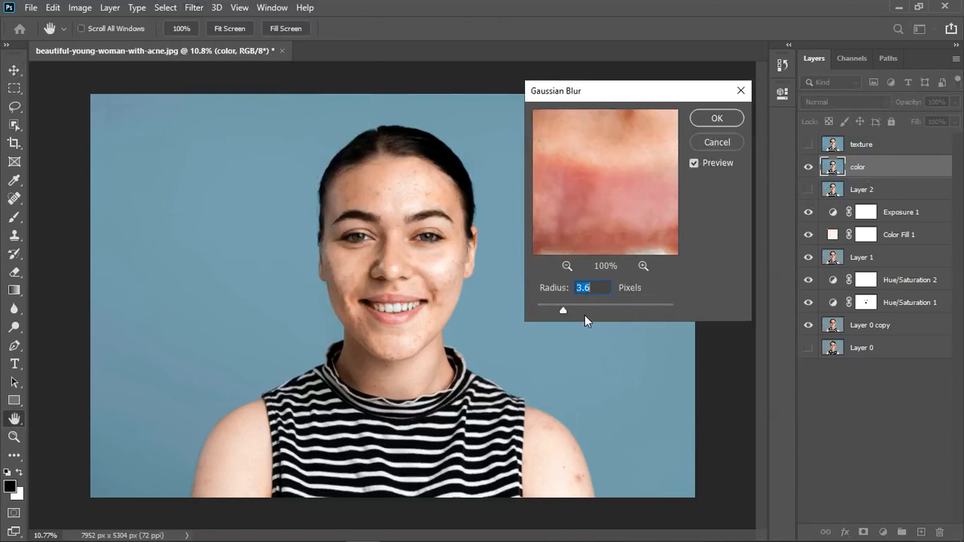
pyautogui.moveTo(581, 311); pyautogui.dragTo(582, 310)
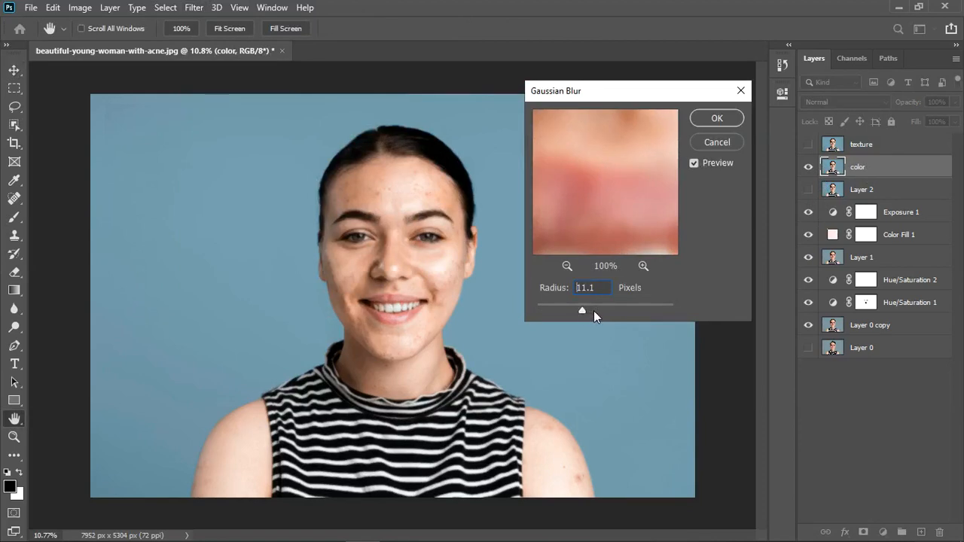
pyautogui.click(595, 310)
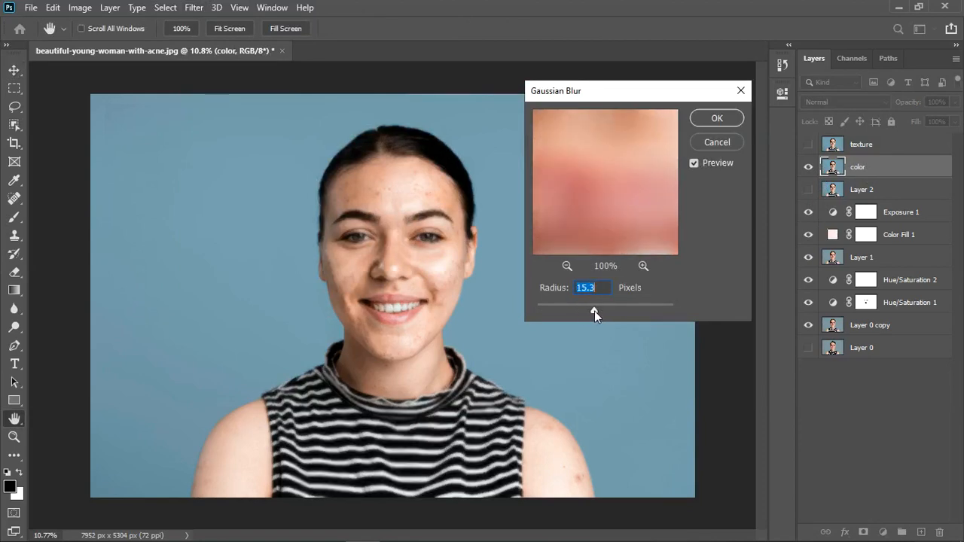
pyautogui.moveTo(591, 311); pyautogui.dragTo(591, 312)
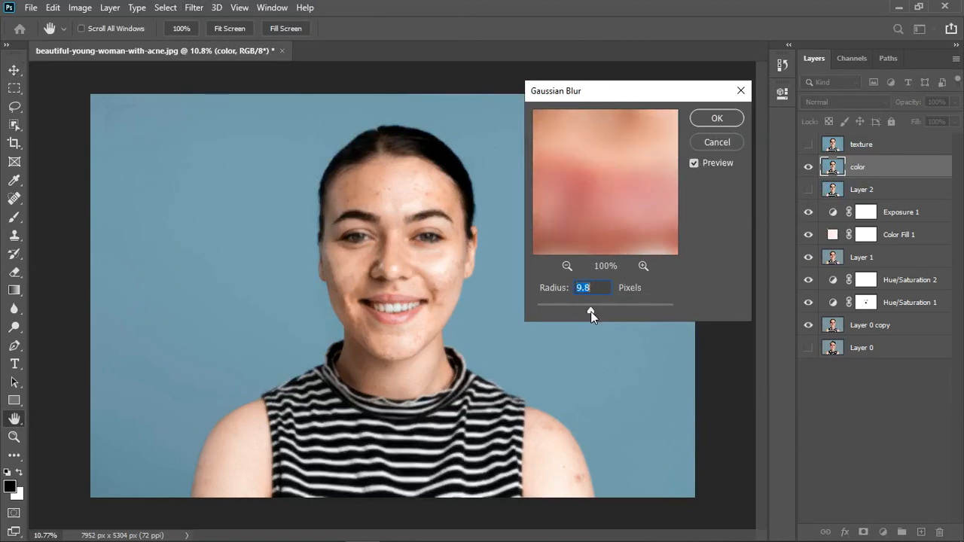
pyautogui.click(728, 121)
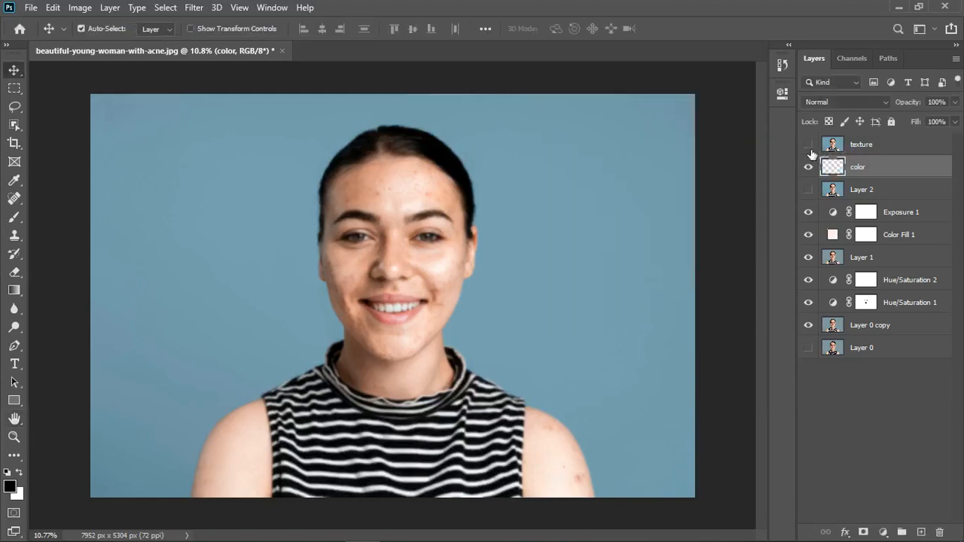
pyautogui.click(809, 144)
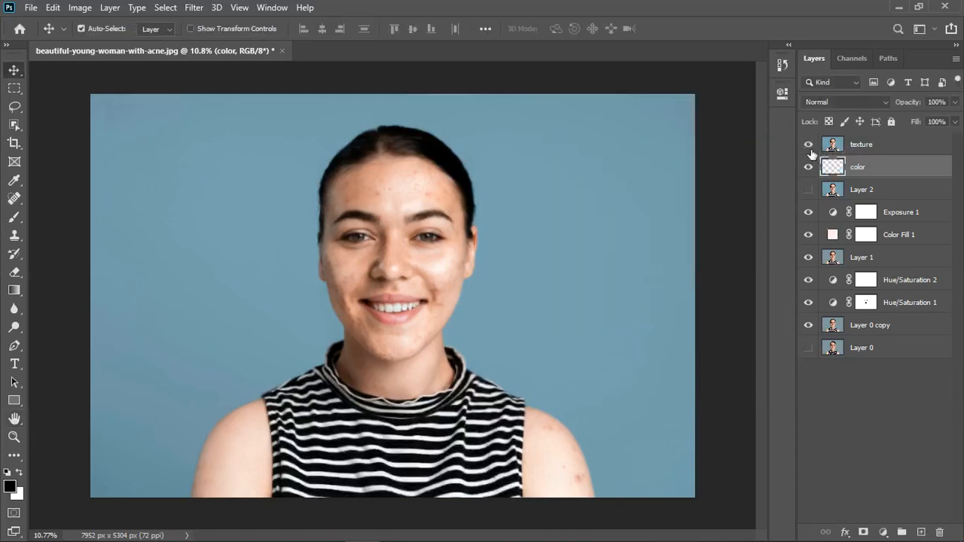
pyautogui.click(872, 151)
# Try Apply Image on the texture layer with the color layer as source and Subtract blending at scale 1 and offset 0, and undo it
pyautogui.click(79, 9)
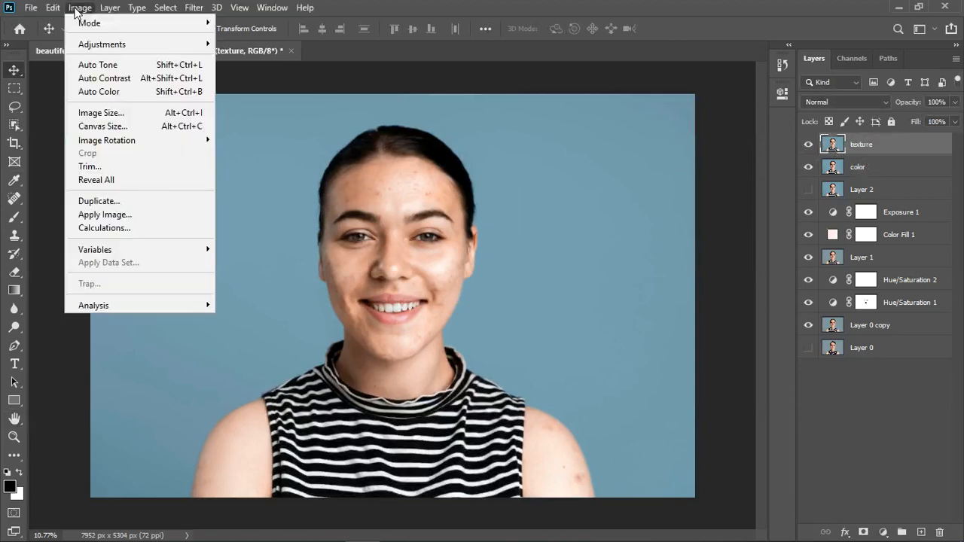
pyautogui.click(98, 217)
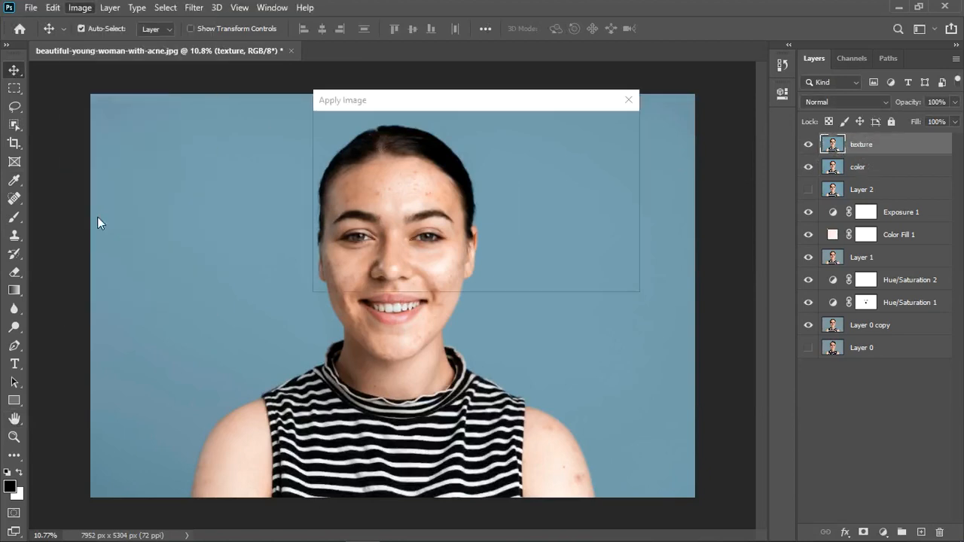
pyautogui.click(469, 147)
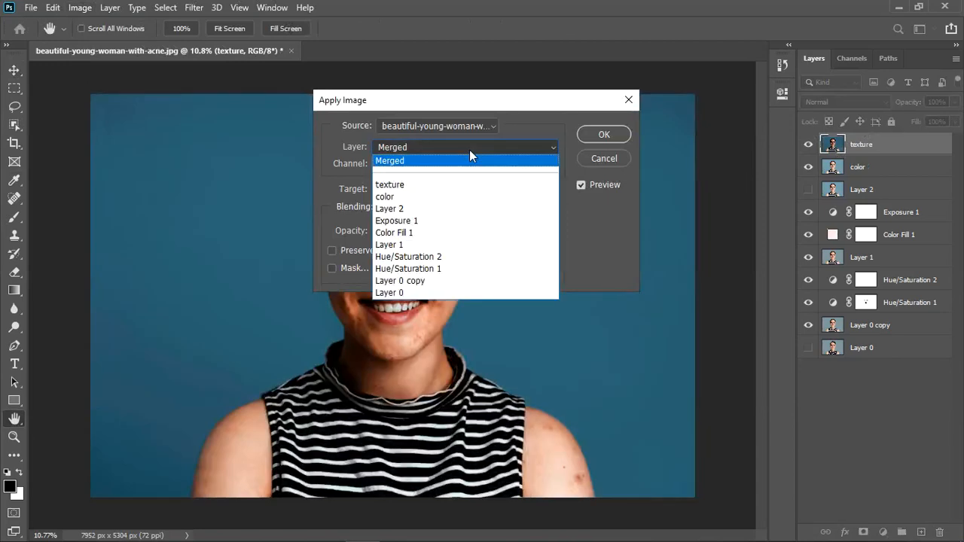
pyautogui.click(398, 198)
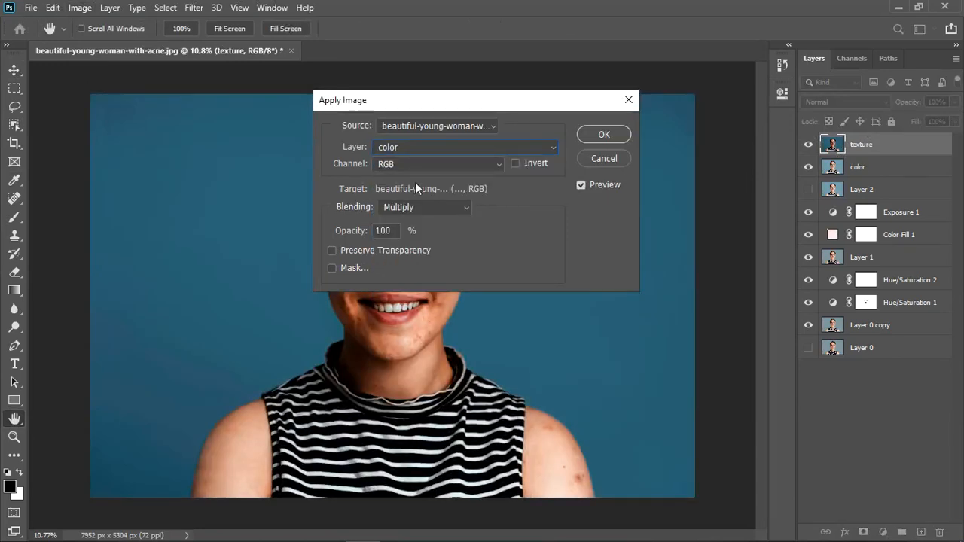
pyautogui.click(428, 212)
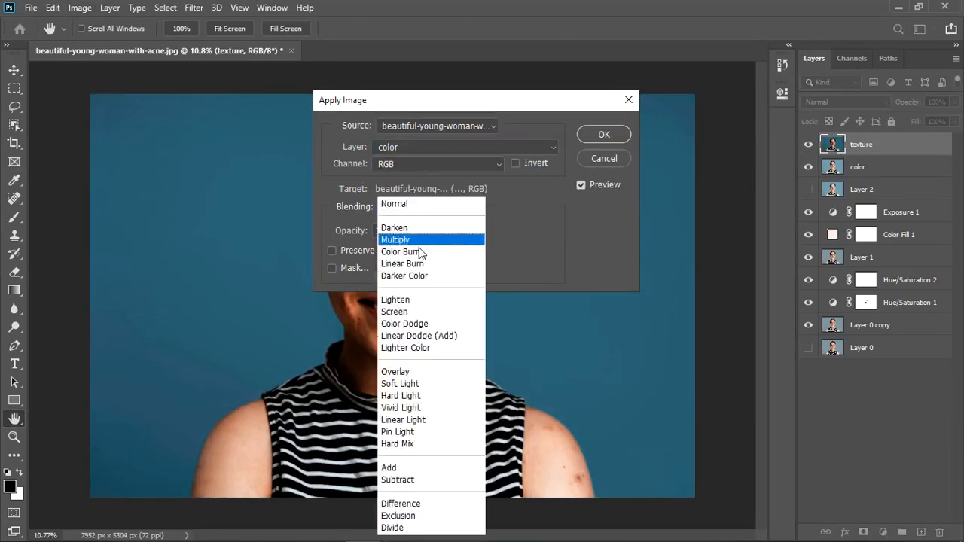
pyautogui.click(407, 482)
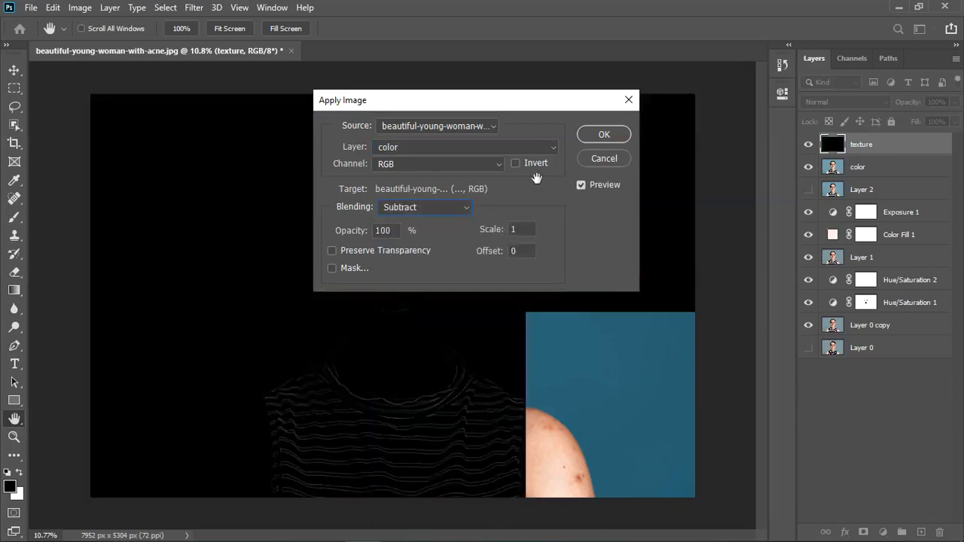
pyautogui.click(603, 137)
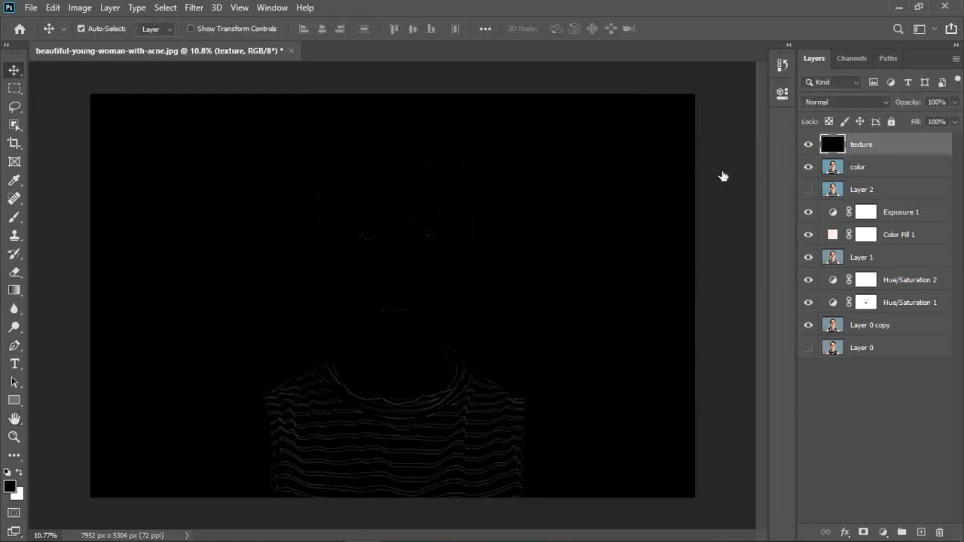
pyautogui.hotkey('ctrl', 'z')
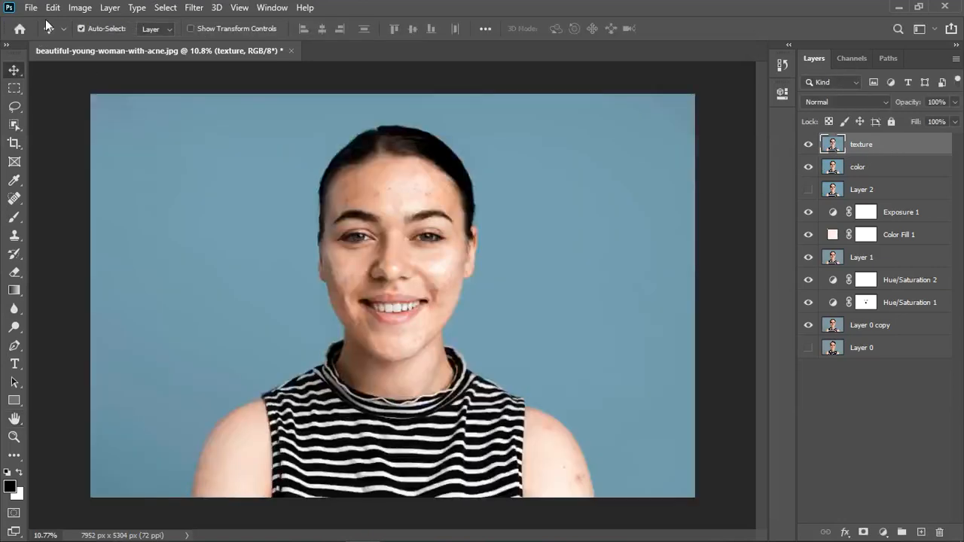
# Run Apply Image on the texture layer using the color layer, Subtract blending, scale 2 and offset 128
pyautogui.click(68, 9)
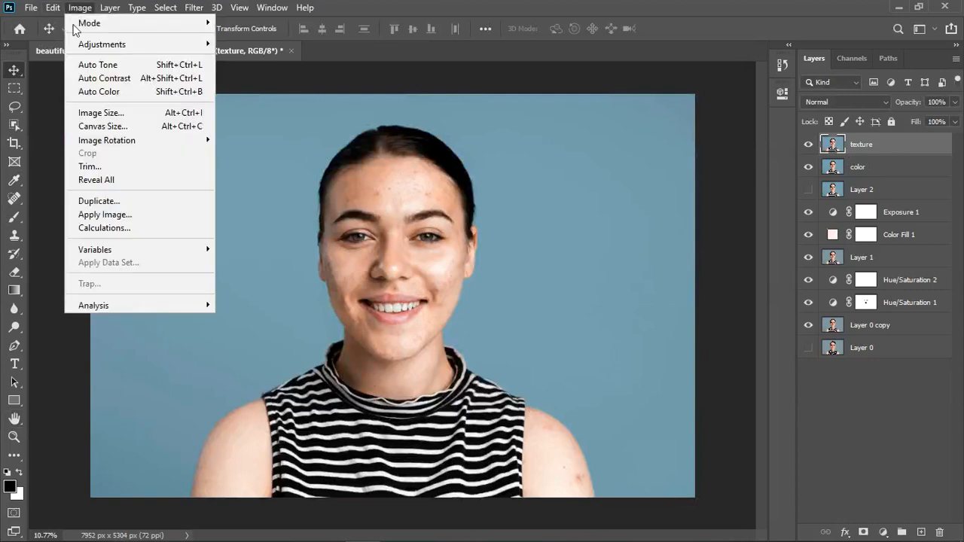
pyautogui.click(102, 214)
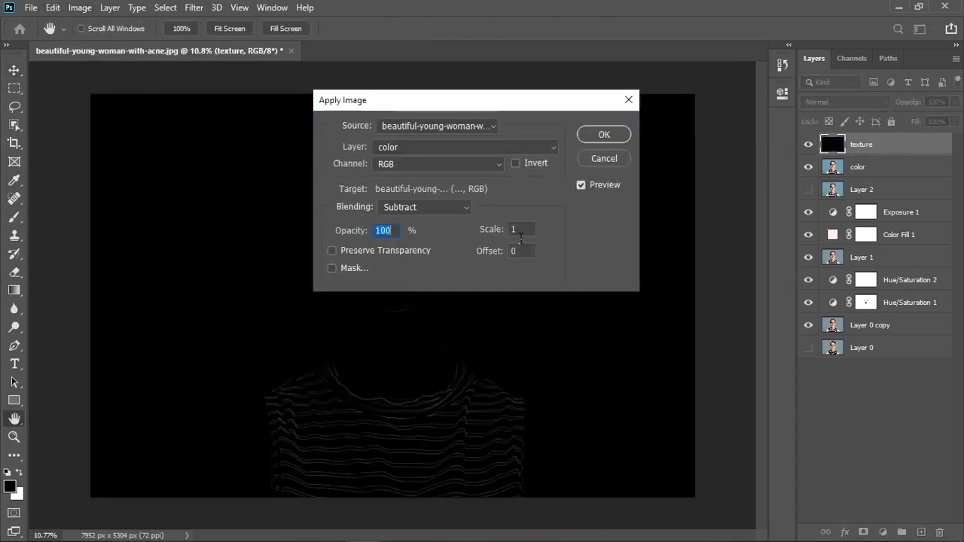
pyautogui.click(515, 232)
pyautogui.write('2')
pyautogui.click(523, 253)
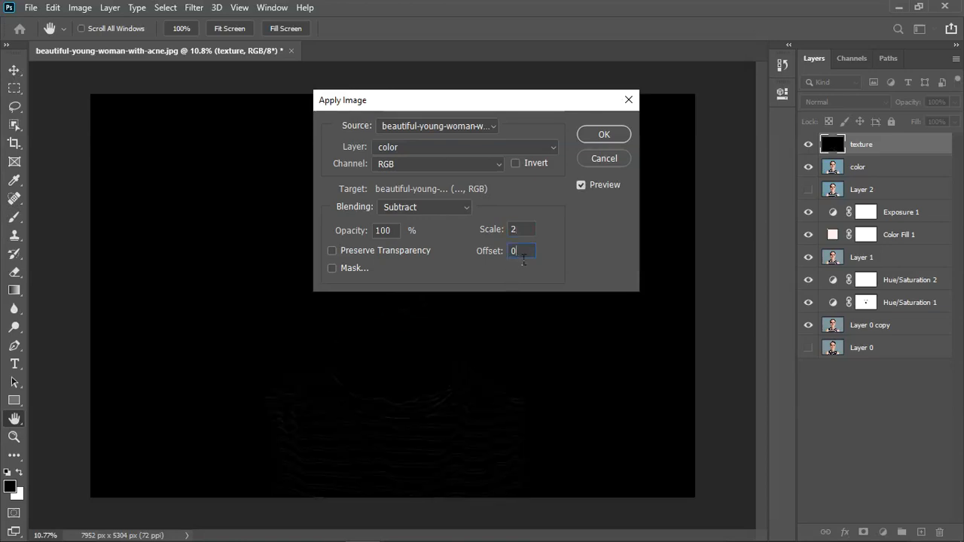
pyautogui.write('128')
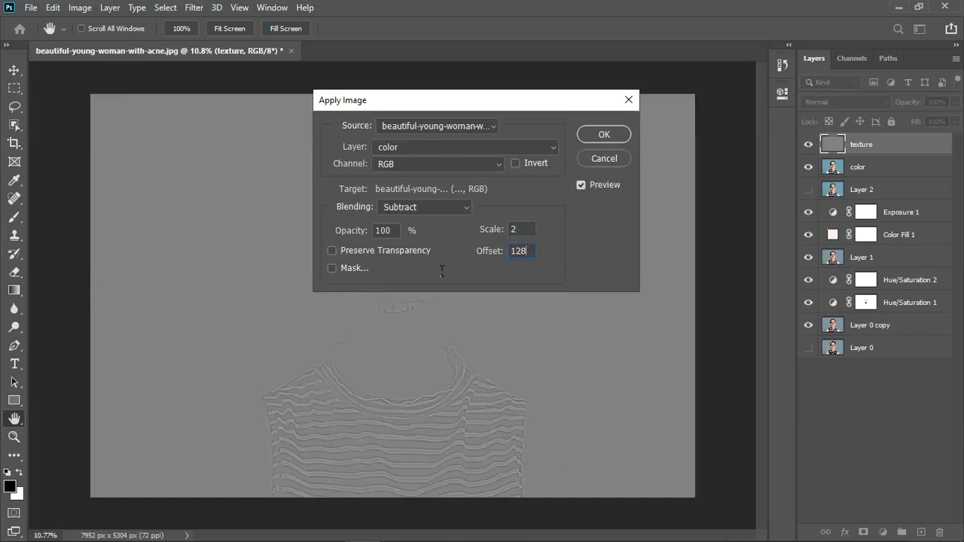
pyautogui.click(604, 135)
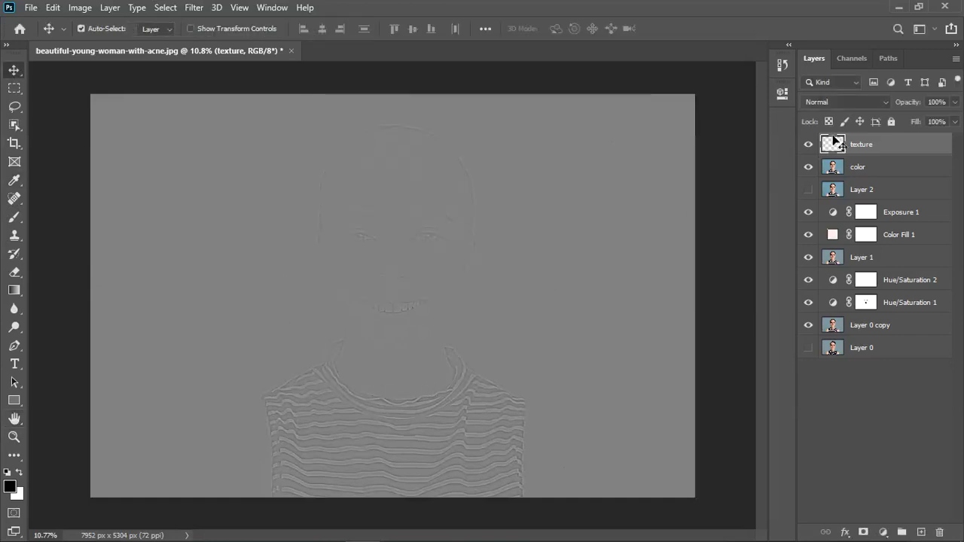
# Set the texture layer's blend mode to Linear Light, then choose the Mixer Brush with the color layer active
pyautogui.click(858, 102)
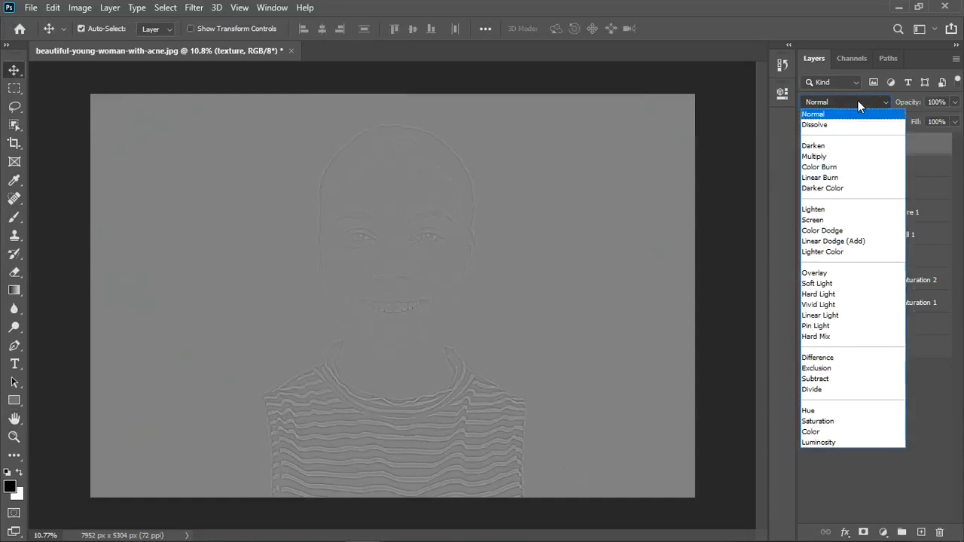
pyautogui.click(839, 316)
pyautogui.click(891, 167)
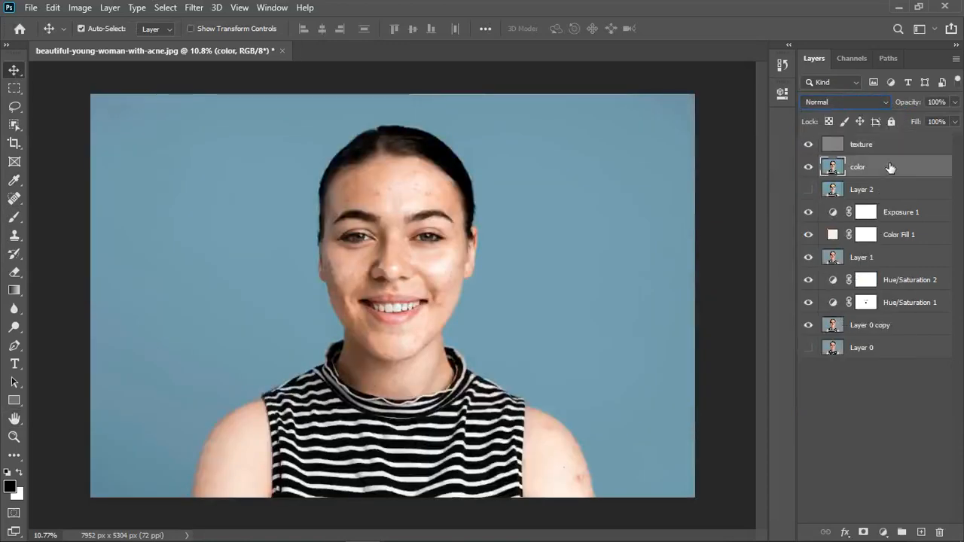
pyautogui.click(14, 224)
pyautogui.click(75, 257)
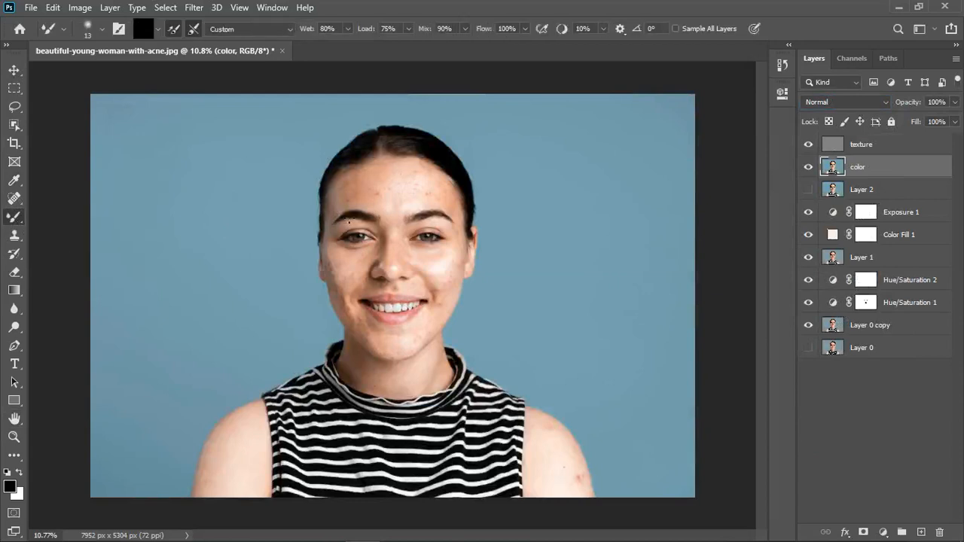
# Make the texture layer active and enlarge the Mixer Brush to size 175 over the face
pyautogui.click(894, 151)
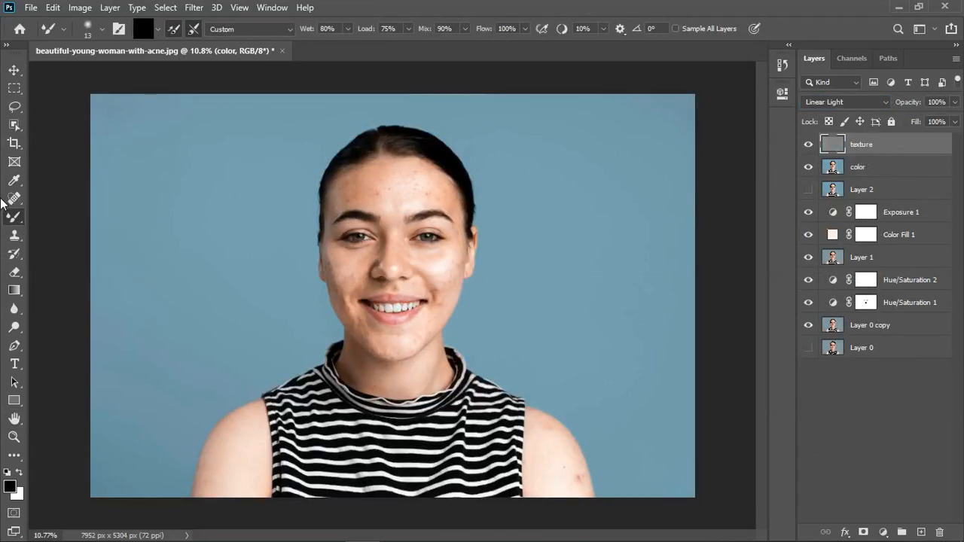
pyautogui.click(11, 240)
pyautogui.click(12, 224)
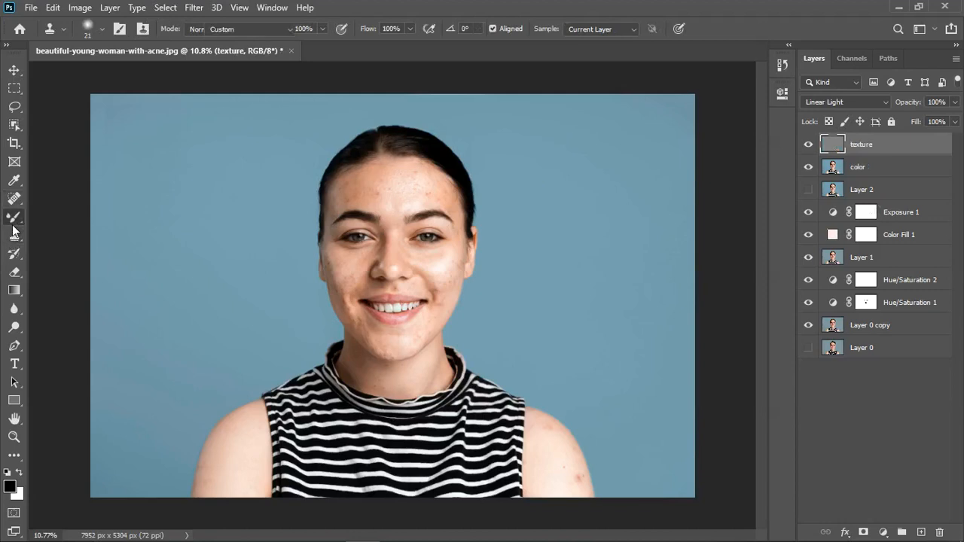
pyautogui.scroll(2, 457, 166)
pyautogui.scroll(3, 457, 166)
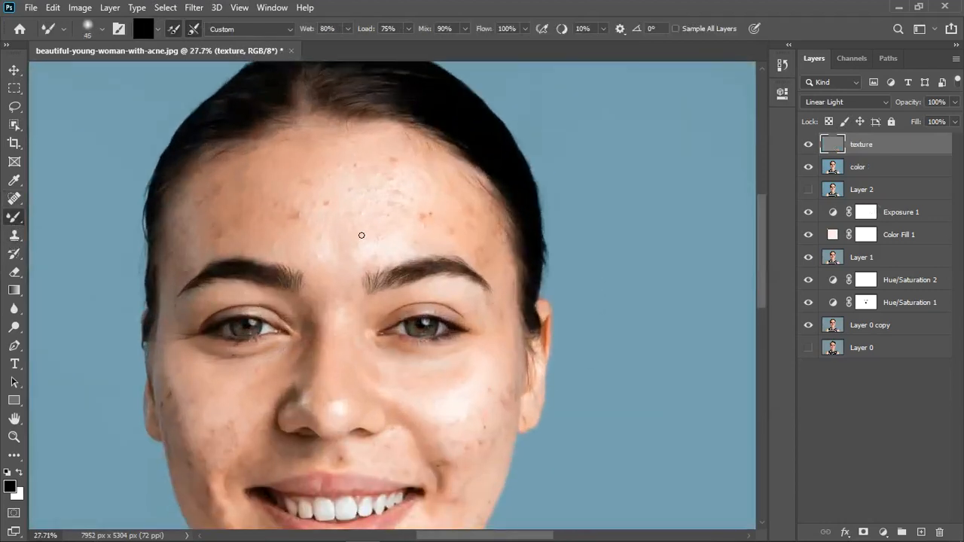
pyautogui.press(']')
pyautogui.press(']')
pyautogui.press(']')
pyautogui.press(']')
pyautogui.press(']')
pyautogui.press(']')
pyautogui.press(']')
pyautogui.press(']')
# Clean the Mixer Brush, disable loading but keep cleaning after each stroke, and set Wet to 9%
pyautogui.click(157, 30)
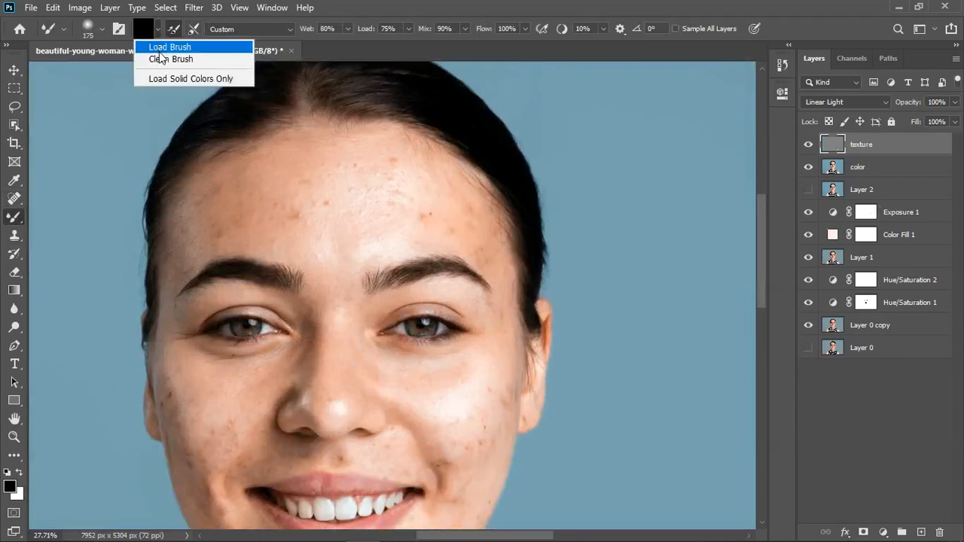
pyautogui.click(159, 58)
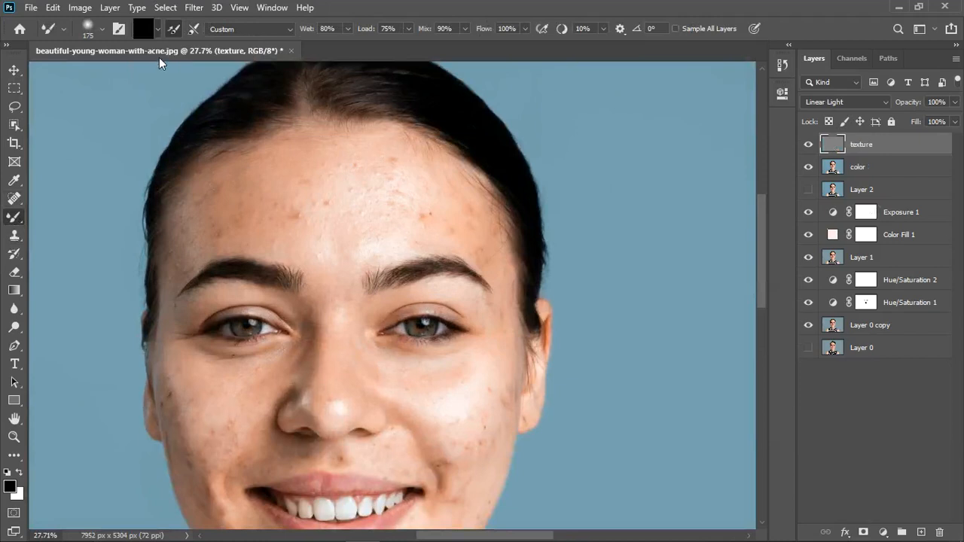
pyautogui.click(188, 28)
pyautogui.click(167, 31)
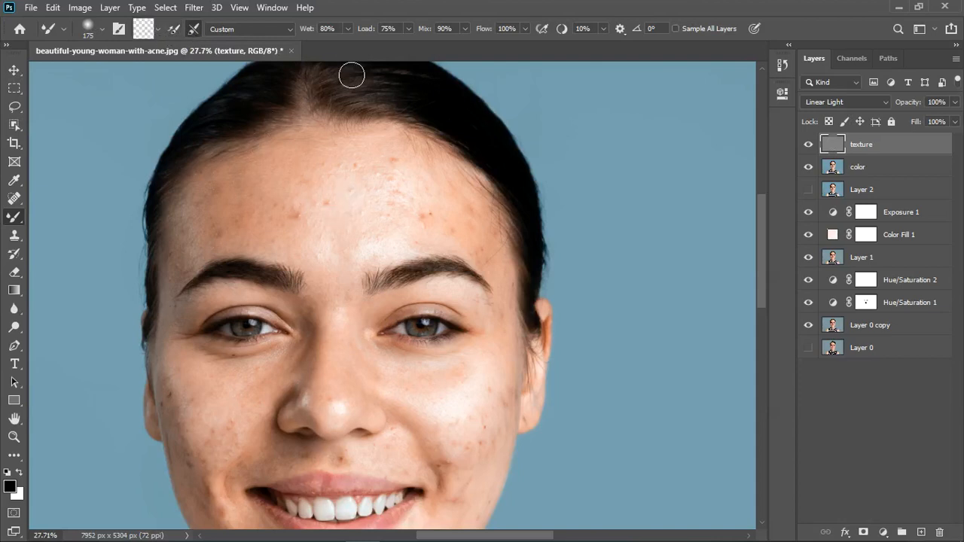
pyautogui.click(348, 29)
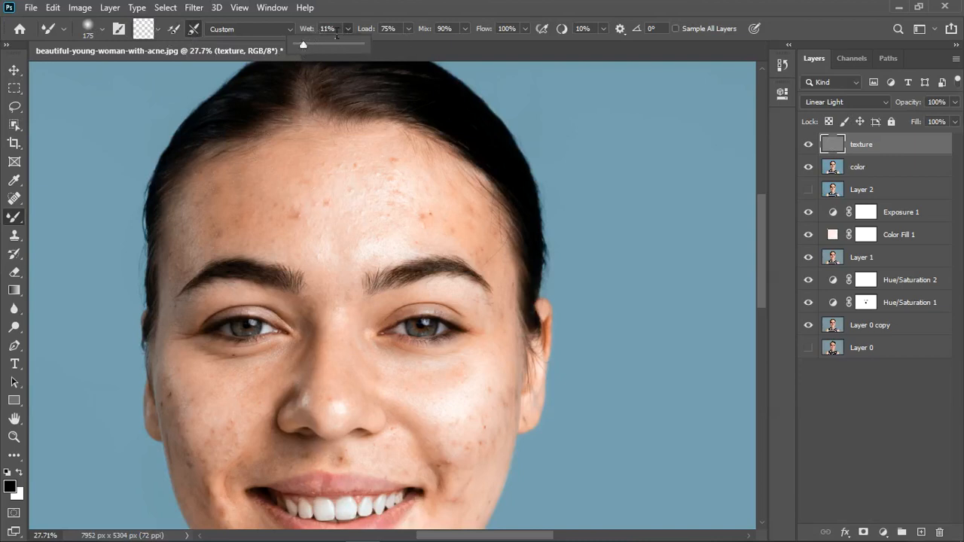
pyautogui.click(336, 35)
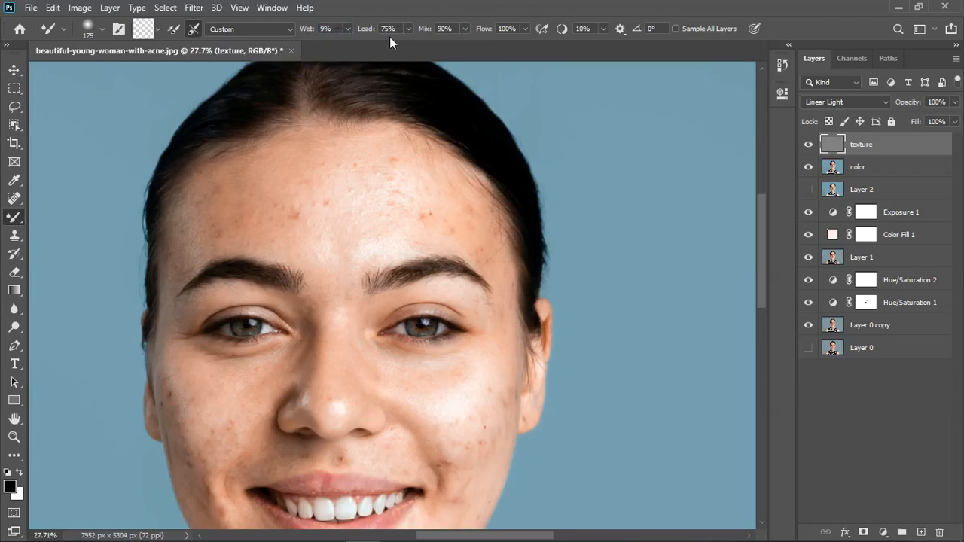
# Smooth the uneven skin tones on the forehead, cheeks and chin of the color layer with Mixer Brush strokes
pyautogui.click(894, 172)
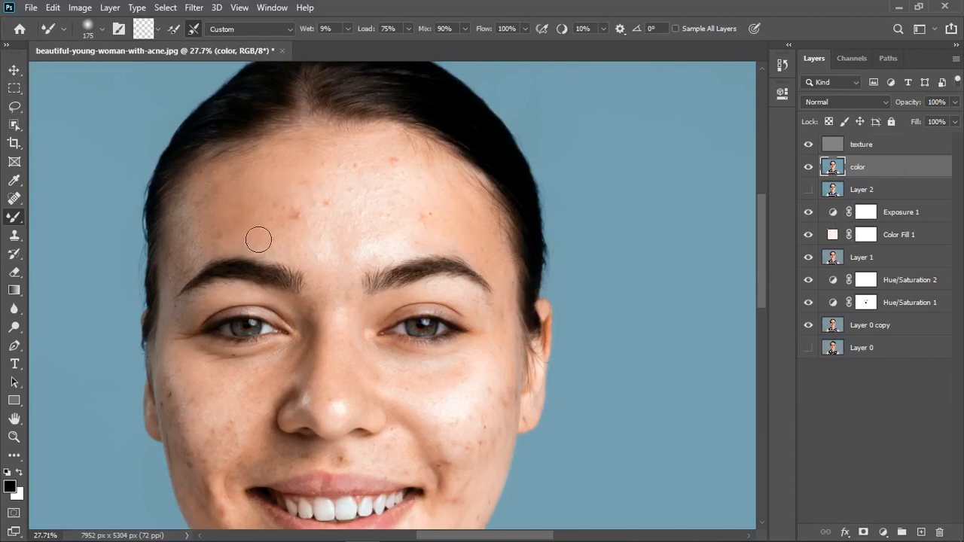
pyautogui.moveTo(259, 239)
pyautogui.mouseDown()
pyautogui.moveTo(201, 218)
pyautogui.moveTo(219, 229)
pyautogui.moveTo(298, 232)
pyautogui.moveTo(316, 209)
pyautogui.moveTo(337, 225)
pyautogui.moveTo(304, 228)
pyautogui.moveTo(264, 250)
pyautogui.moveTo(245, 229)
pyautogui.moveTo(268, 211)
pyautogui.moveTo(245, 232)
pyautogui.moveTo(317, 237)
pyautogui.moveTo(354, 171)
pyautogui.moveTo(382, 201)
pyautogui.moveTo(246, 224)
pyautogui.moveTo(301, 191)
pyautogui.moveTo(205, 218)
pyautogui.moveTo(263, 220)
pyautogui.moveTo(320, 198)
pyautogui.moveTo(211, 259)
pyautogui.moveTo(320, 224)
pyautogui.moveTo(236, 231)
pyautogui.moveTo(315, 186)
pyautogui.moveTo(220, 209)
pyautogui.mouseUp()
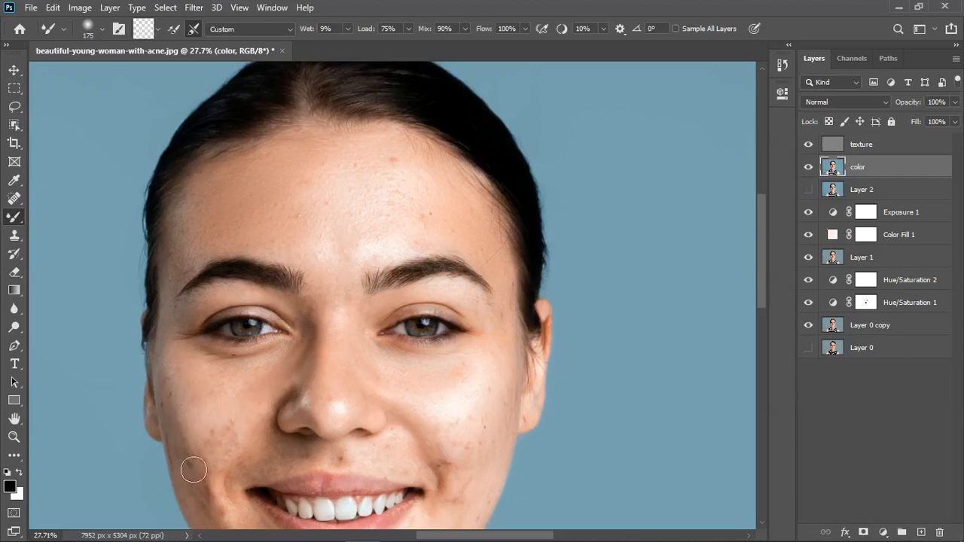
pyautogui.scroll(-3, 404, 270)
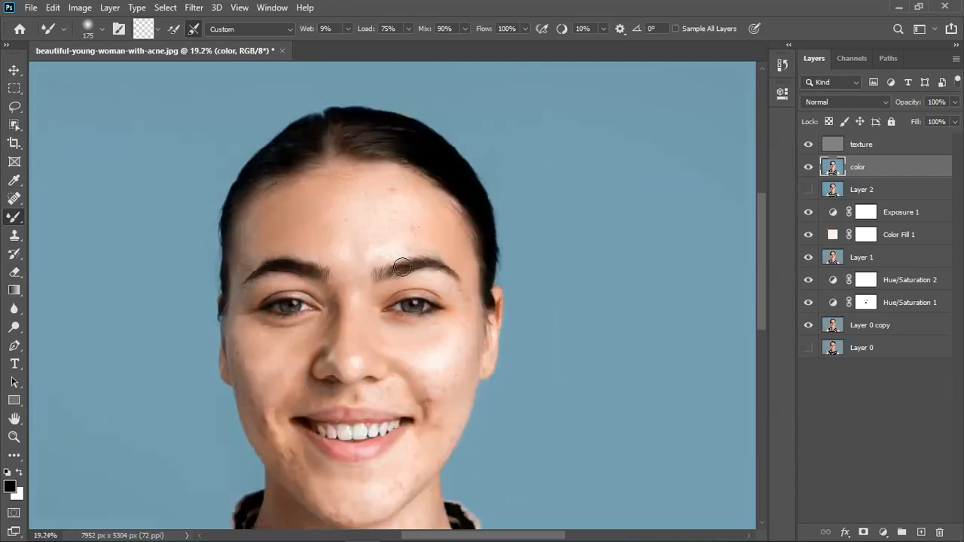
pyautogui.scroll(-2, 394, 250)
pyautogui.scroll(4, 295, 411)
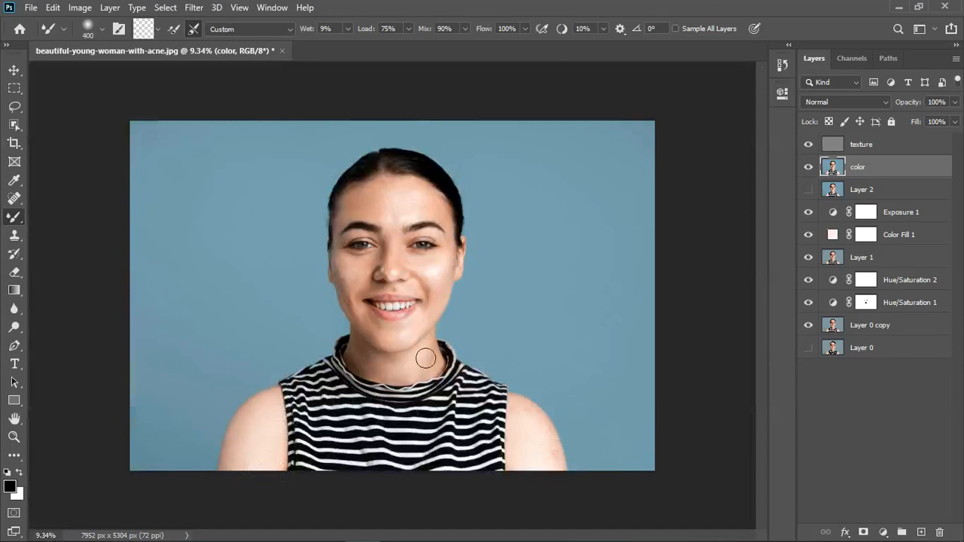
pyautogui.scroll(3, 422, 194)
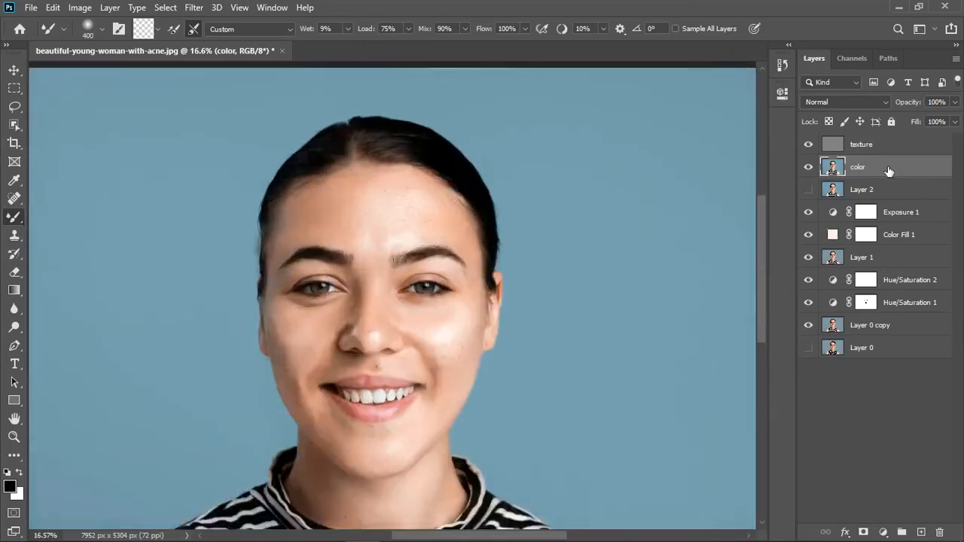
# On the texture layer, clone clean skin over a mid-forehead blemish with the Clone Stamp at size 90
pyautogui.click(890, 148)
pyautogui.press('s')
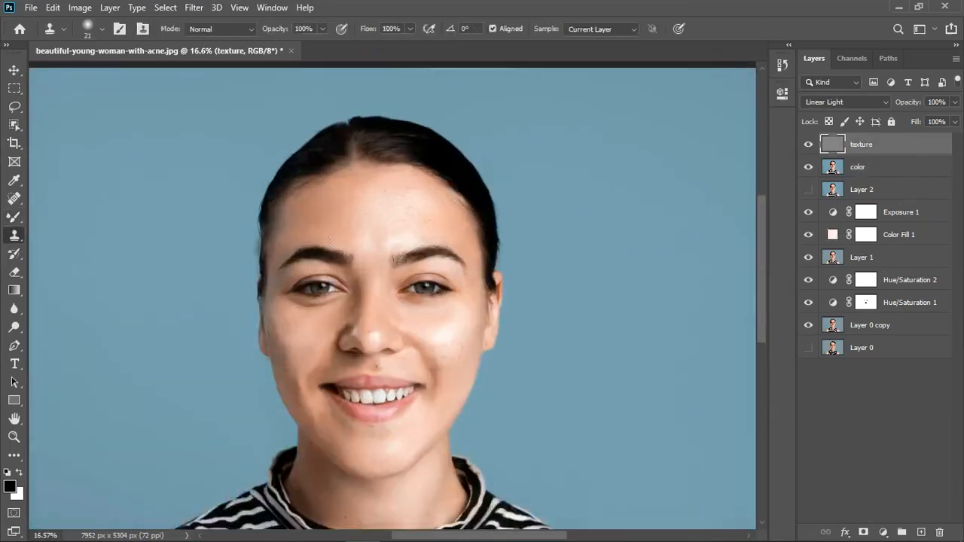
pyautogui.scroll(4, 385, 194)
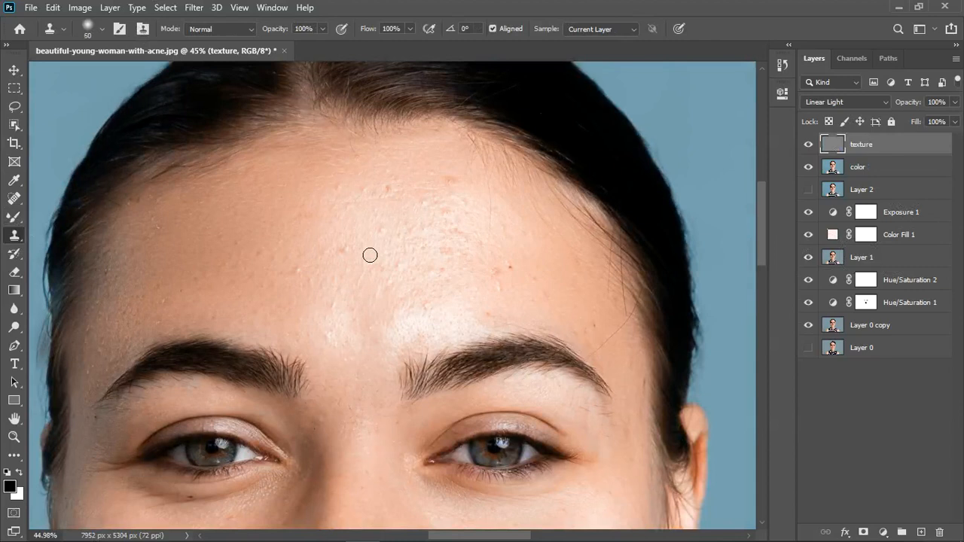
pyautogui.press(']')
pyautogui.press(']')
pyautogui.keyDown('alt'); pyautogui.click(323, 240); pyautogui.keyUp('alt')
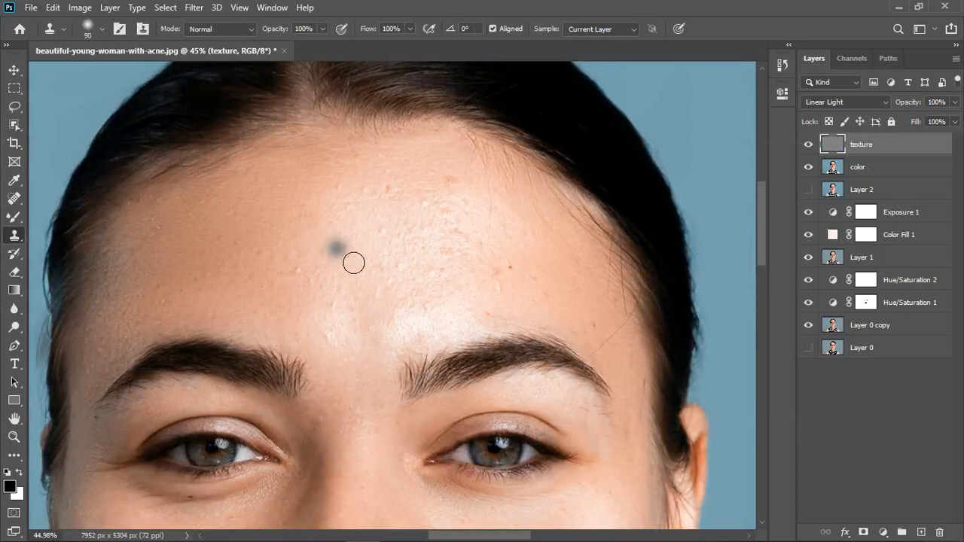
pyautogui.moveTo(350, 262); pyautogui.dragTo(341, 252)
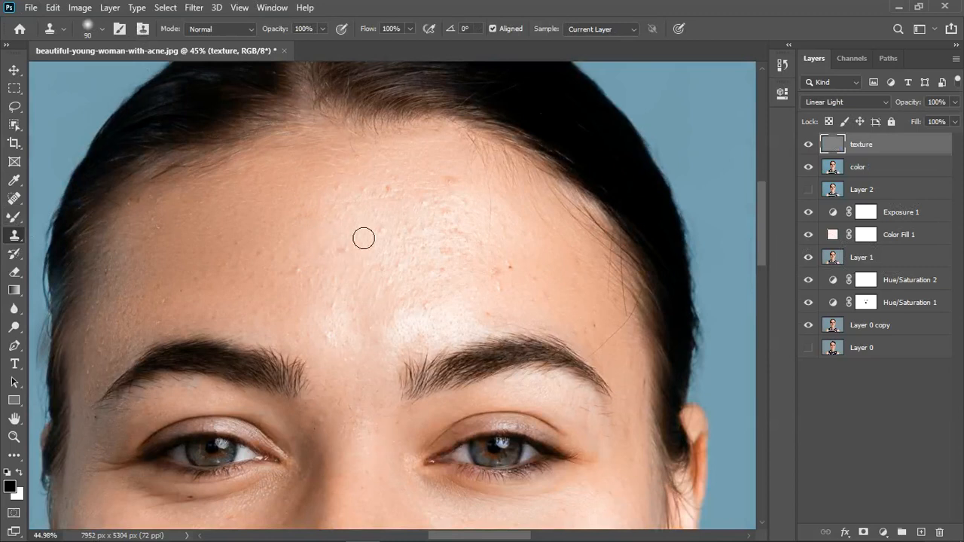
# Turn off Aligned for the Clone Stamp and cover the remaining bumps across the forehead on the texture layer
pyautogui.click(396, 192)
pyautogui.click(351, 174)
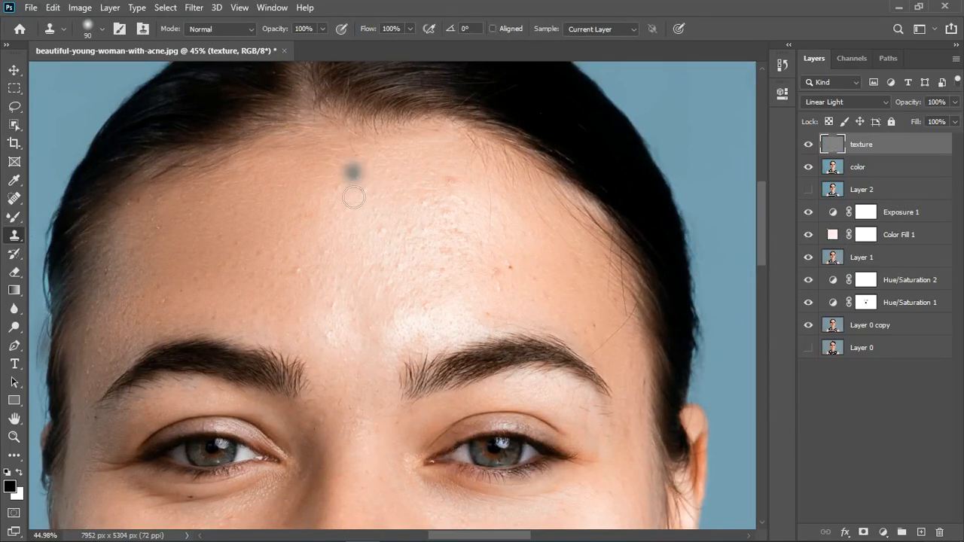
pyautogui.click(340, 188)
pyautogui.click(373, 199)
pyautogui.click(374, 211)
pyautogui.click(388, 238)
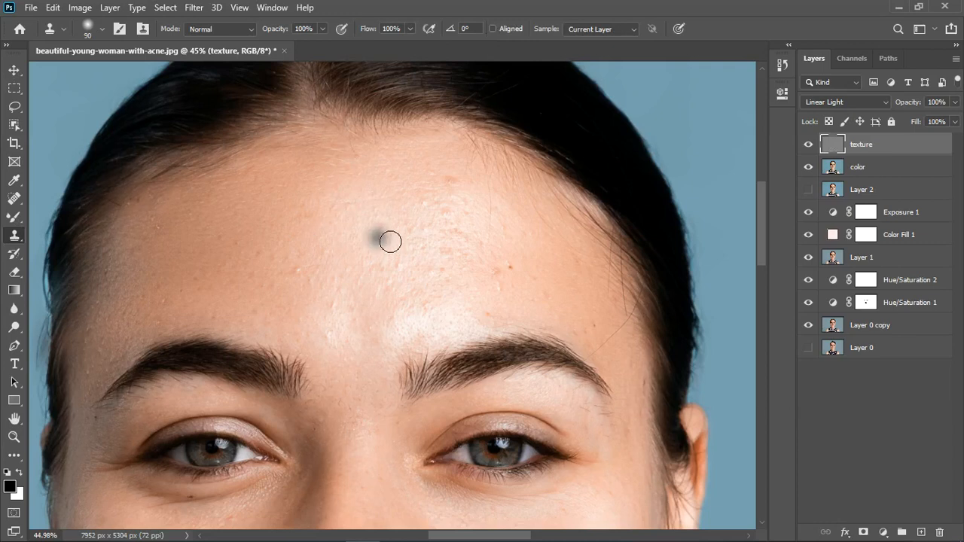
pyautogui.click(446, 211)
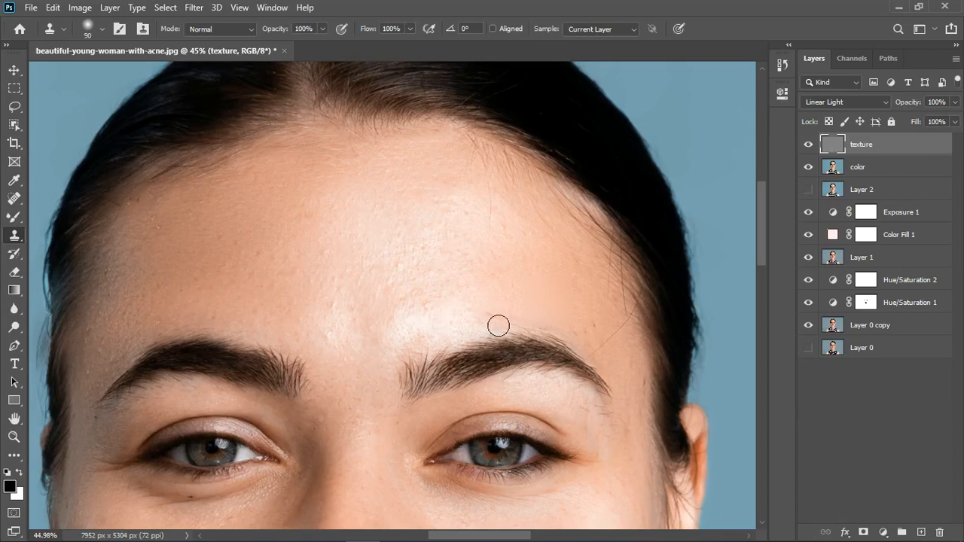
# Clone clean skin texture over the dark spots on the cheek nearest the visible ear
pyautogui.scroll(-6, 430, 236)
pyautogui.scroll(7, 449, 391)
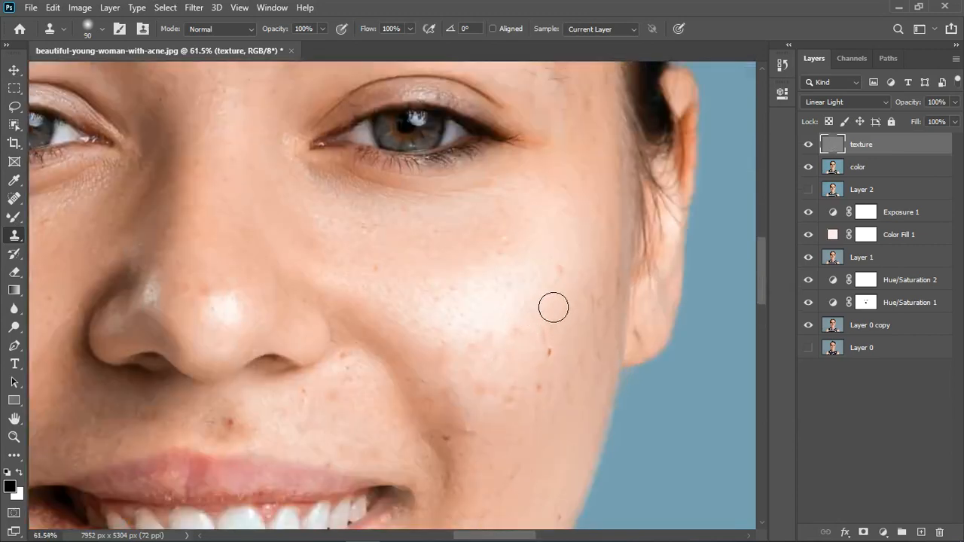
pyautogui.click(561, 356)
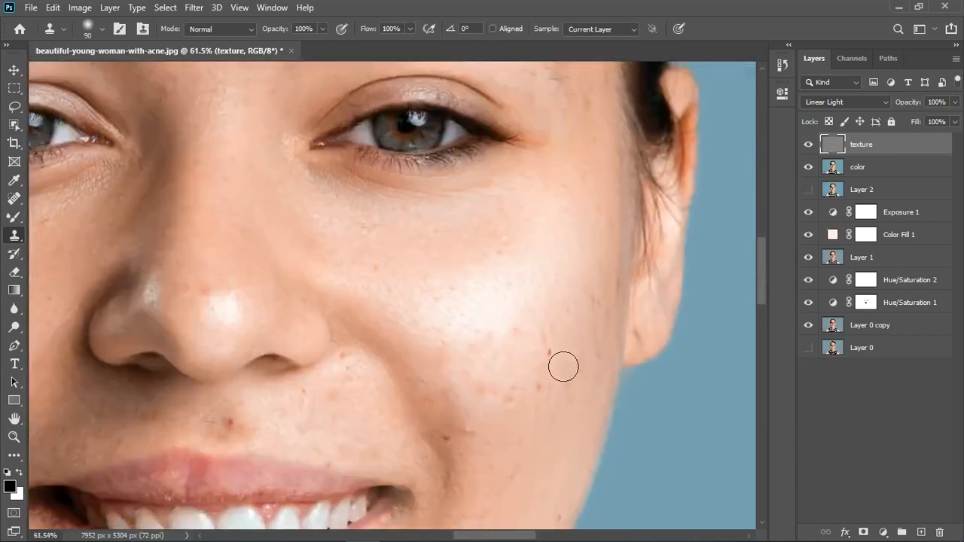
pyautogui.keyDown('alt'); pyautogui.click(562, 409); pyautogui.keyUp('alt')
pyautogui.click(544, 400)
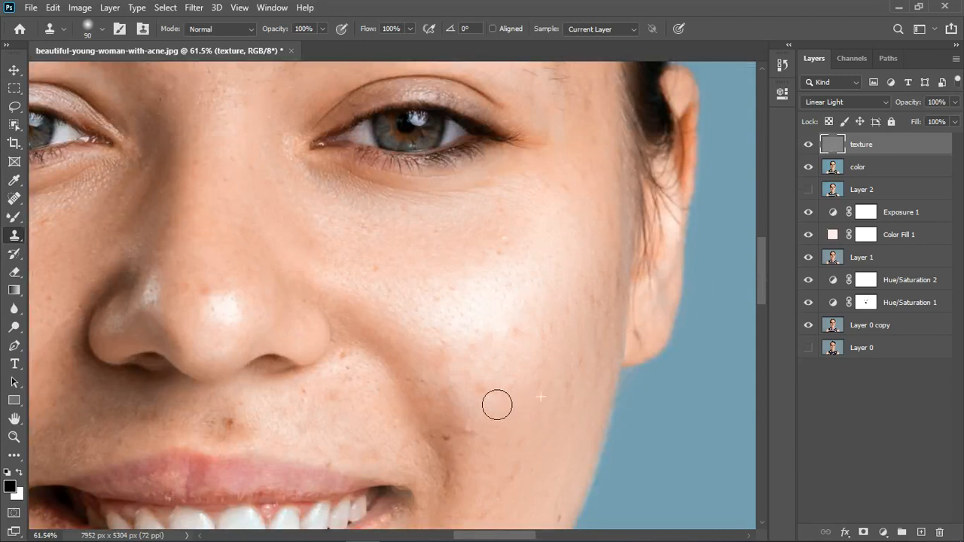
pyautogui.click(475, 383)
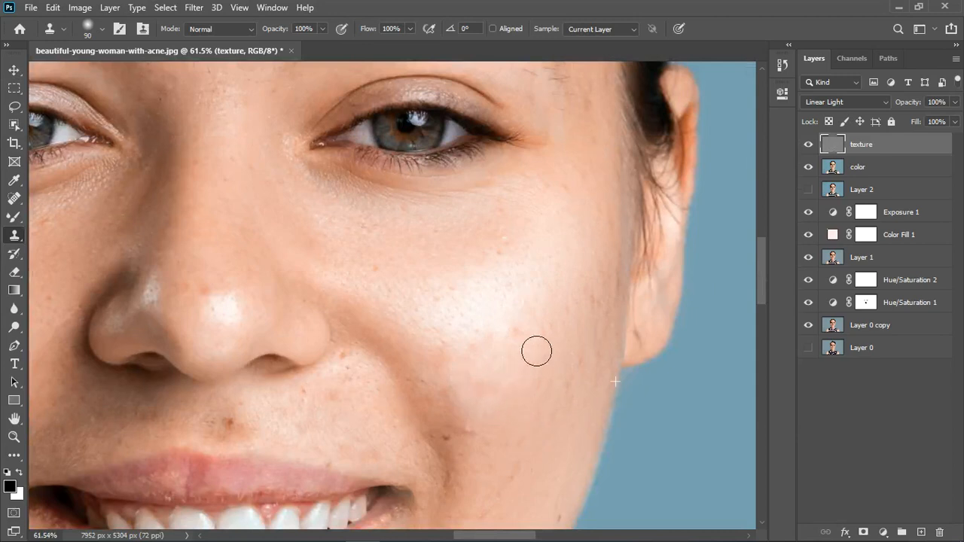
# Clone away the blemishes above the upper lip and along the smile line on the texture layer
pyautogui.click(228, 423)
pyautogui.click(255, 424)
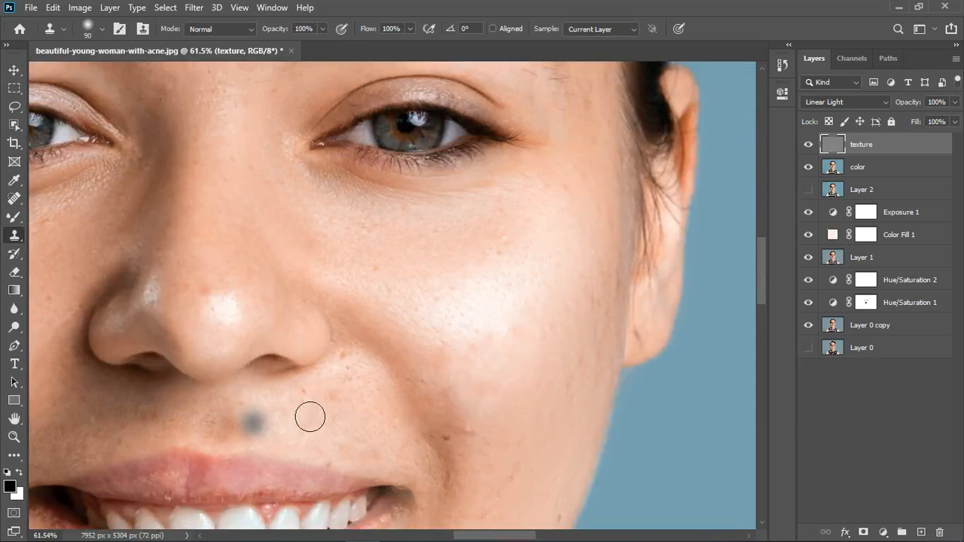
pyautogui.moveTo(367, 442)
pyautogui.mouseDown()
pyautogui.moveTo(373, 457)
pyautogui.moveTo(350, 444)
pyautogui.mouseUp()
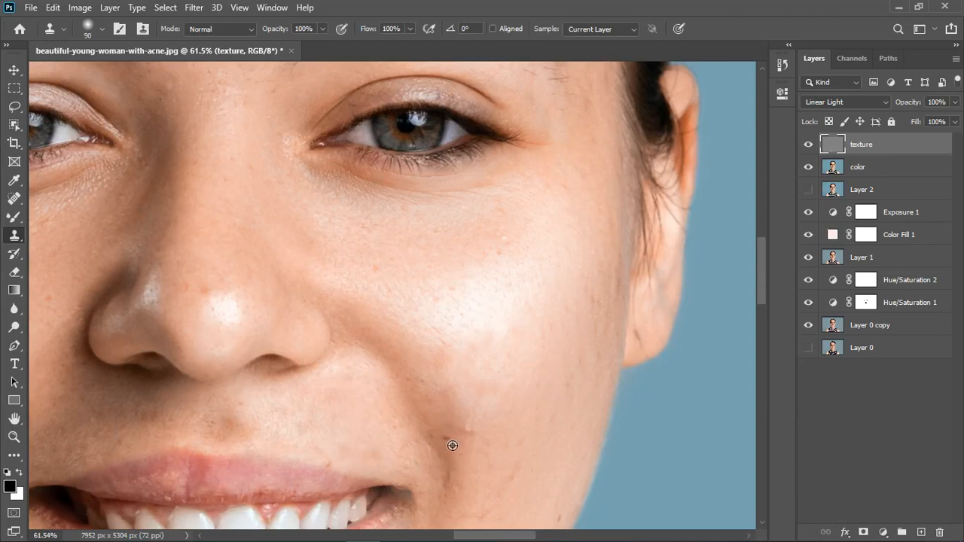
pyautogui.click(464, 454)
pyautogui.click(492, 447)
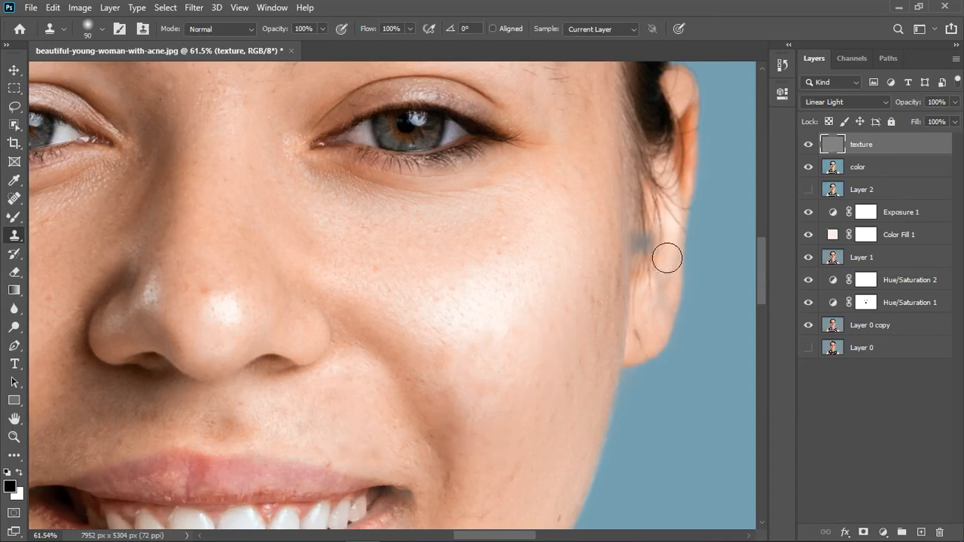
# Blend the skin tones around the mouth and nose on the color layer, reducing the Mixer Brush to size 90
pyautogui.click(883, 168)
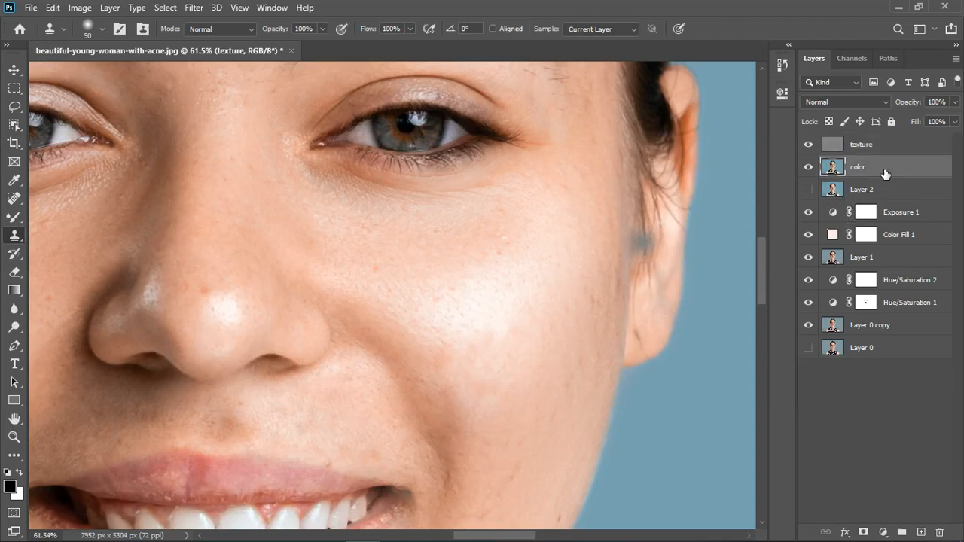
pyautogui.click(14, 219)
pyautogui.moveTo(318, 409); pyautogui.dragTo(387, 478)
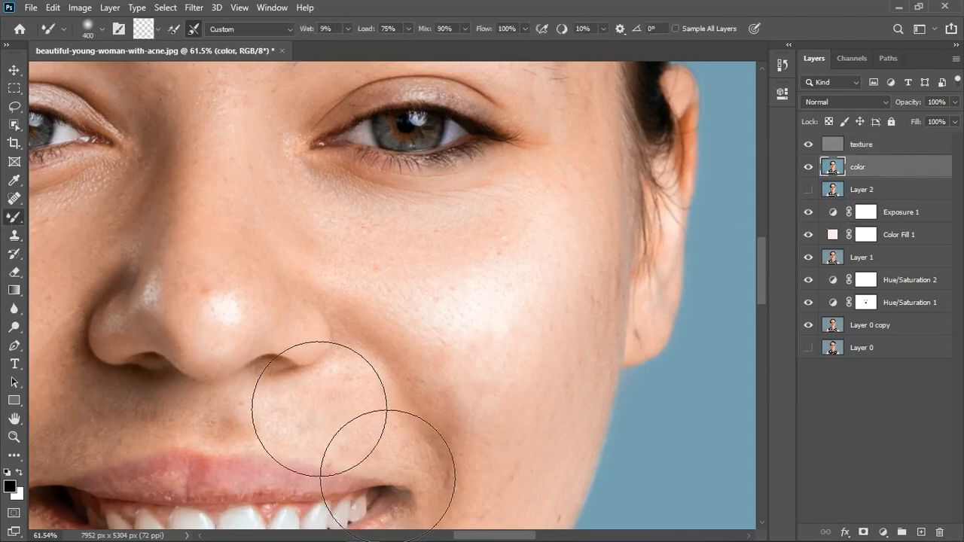
pyautogui.press('[')
pyautogui.press('[')
pyautogui.press('[')
pyautogui.press('[')
pyautogui.press('[')
pyautogui.press('[')
pyautogui.press('[')
pyautogui.press('[')
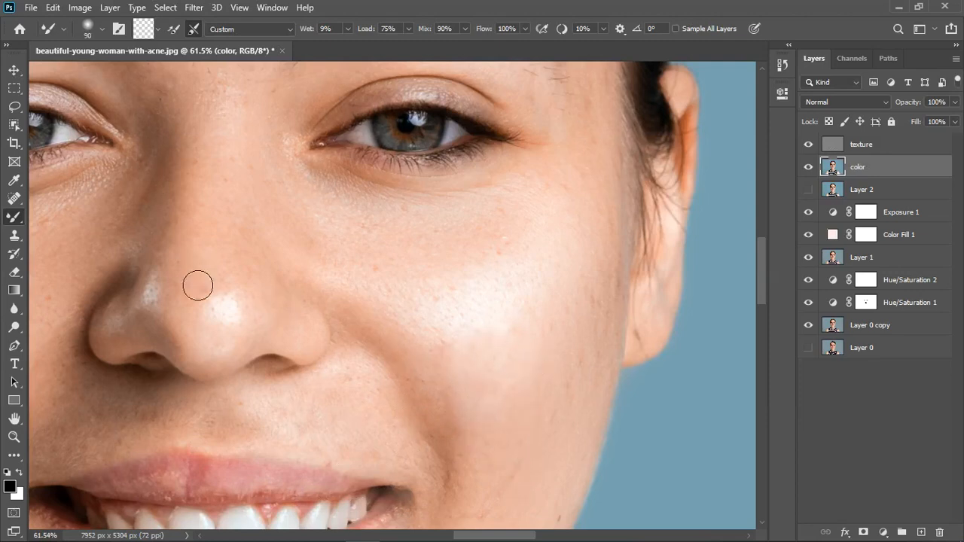
# Clone clean skin texture over the small spots on the nose on the texture layer
pyautogui.click(850, 151)
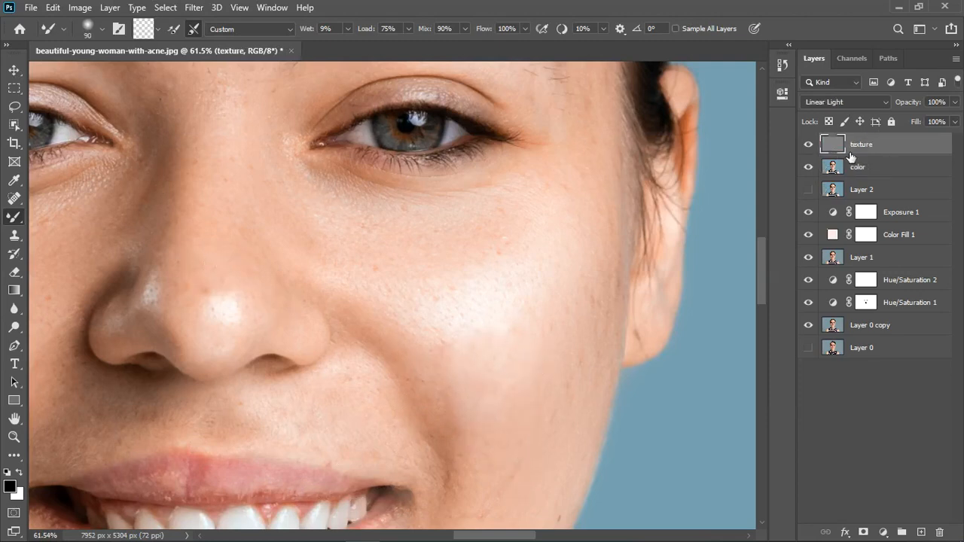
pyautogui.click(16, 237)
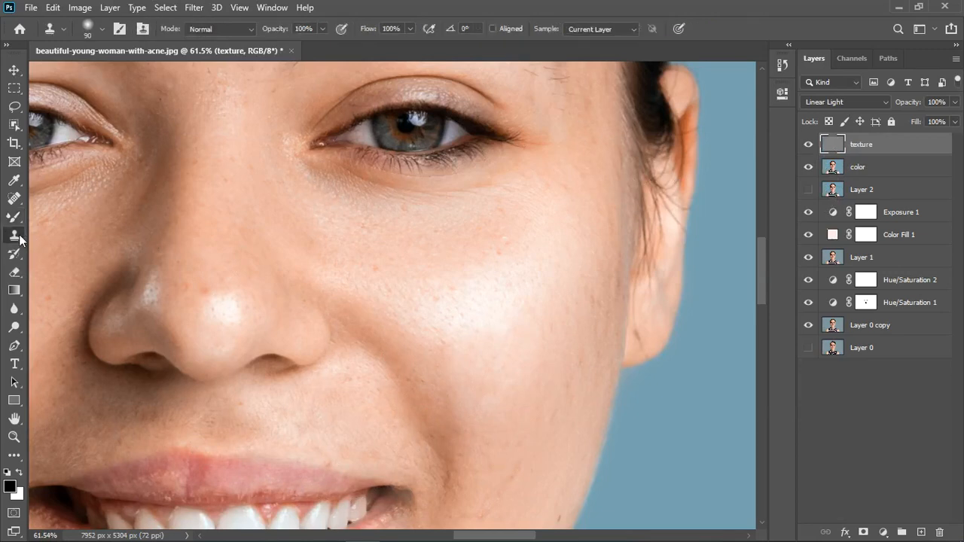
pyautogui.keyDown('alt'); pyautogui.click(212, 265); pyautogui.keyUp('alt')
pyautogui.click(224, 303)
pyautogui.click(221, 310)
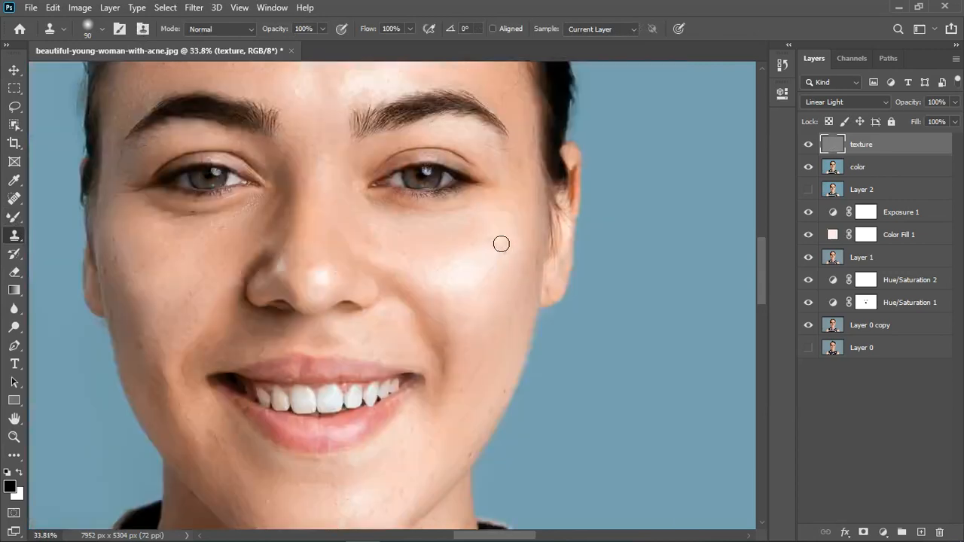
pyautogui.scroll(-2, 502, 243)
pyautogui.scroll(2, 170, 302)
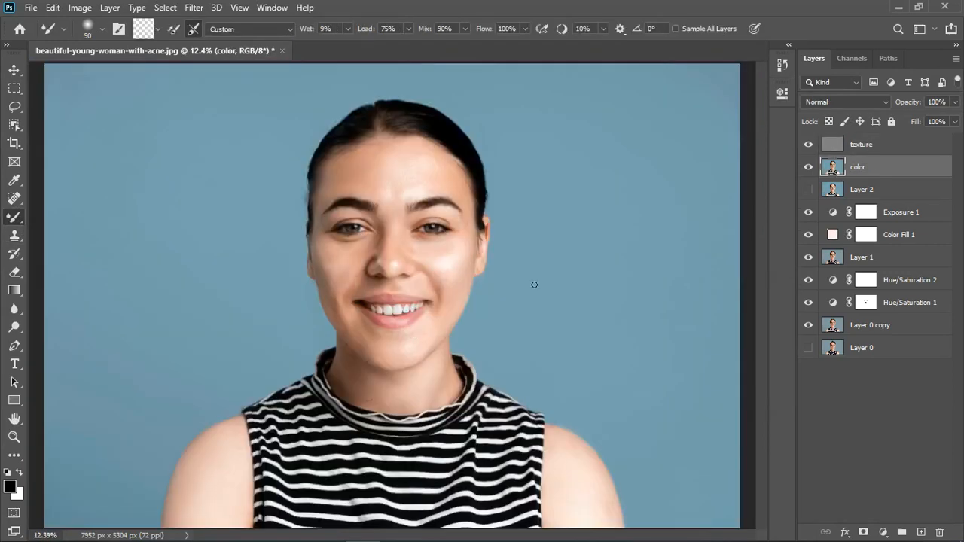
# Group the texture and color layers and make Layer 2 visible, toggling the group to compare before and after
pyautogui.keyDown('shift'); pyautogui.click(887, 152); pyautogui.keyUp('shift')
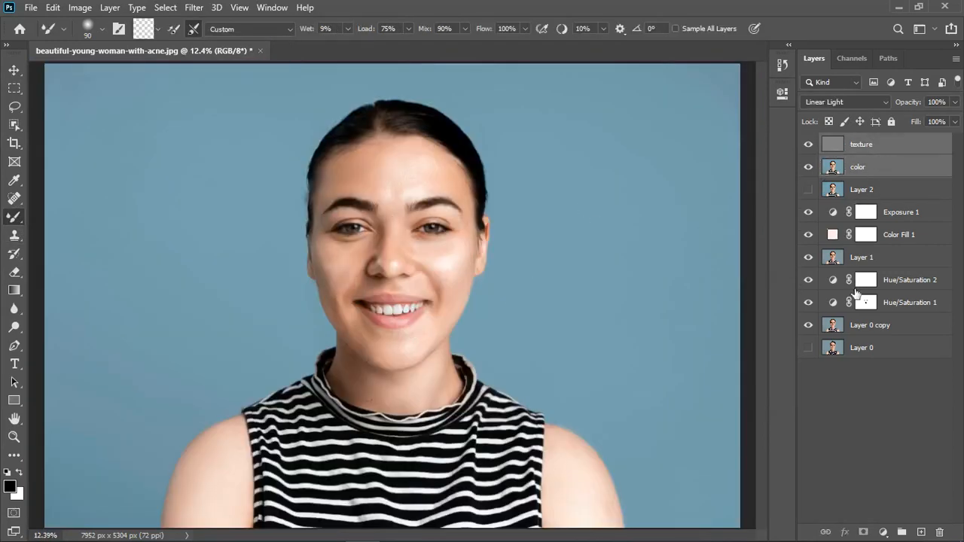
pyautogui.click(902, 532)
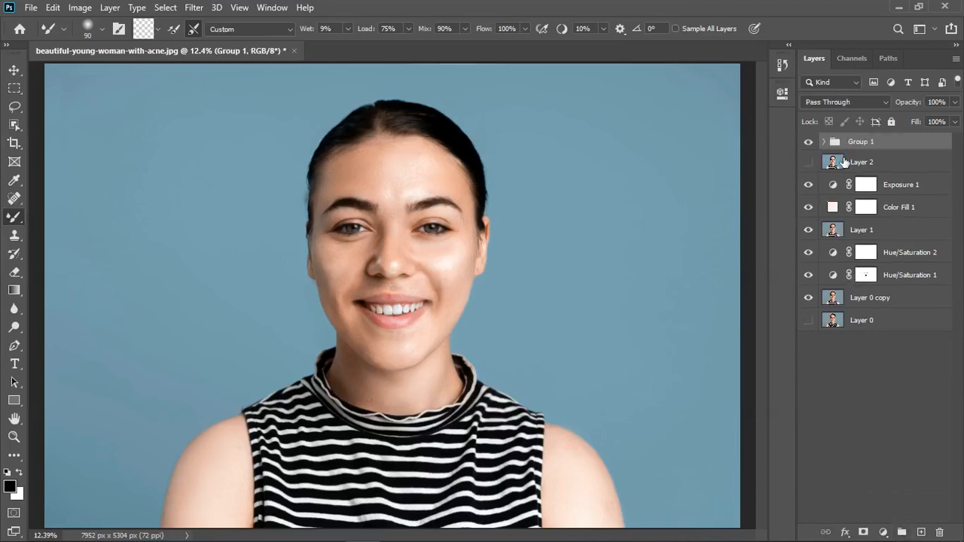
pyautogui.click(810, 162)
pyautogui.click(812, 146)
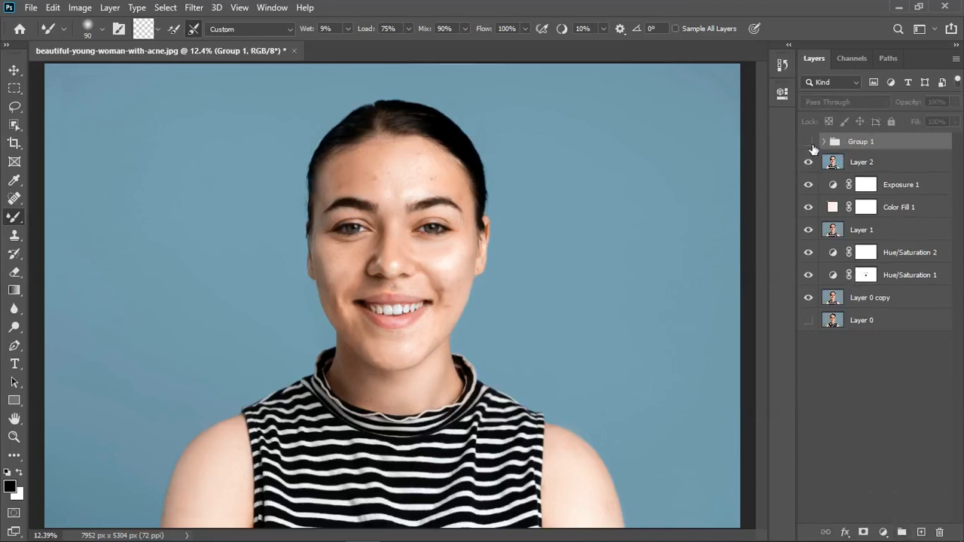
pyautogui.click(809, 142)
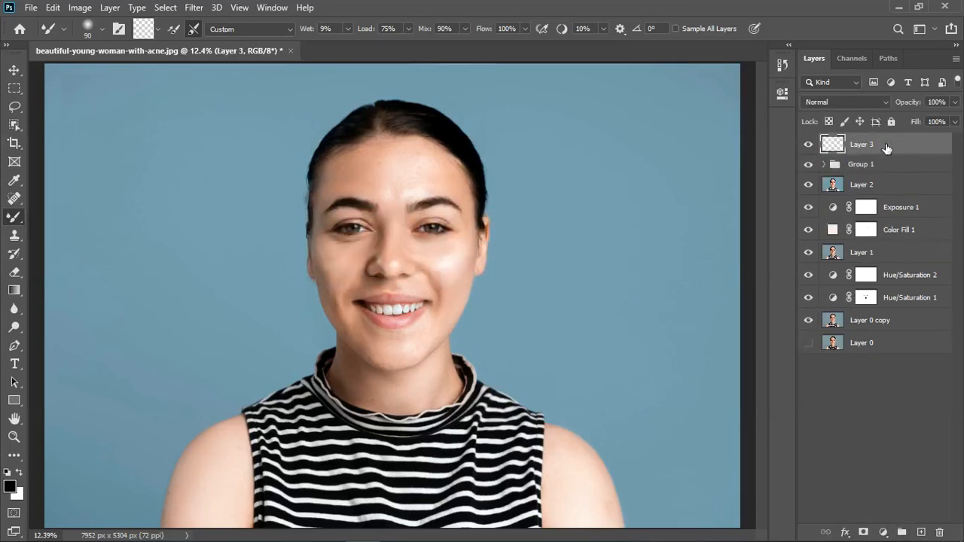
# Open the Camera Raw Filter on the top layer and set Whites to -61, trying Highlights at -31 and resetting it to 0
pyautogui.click(188, 9)
pyautogui.click(216, 95)
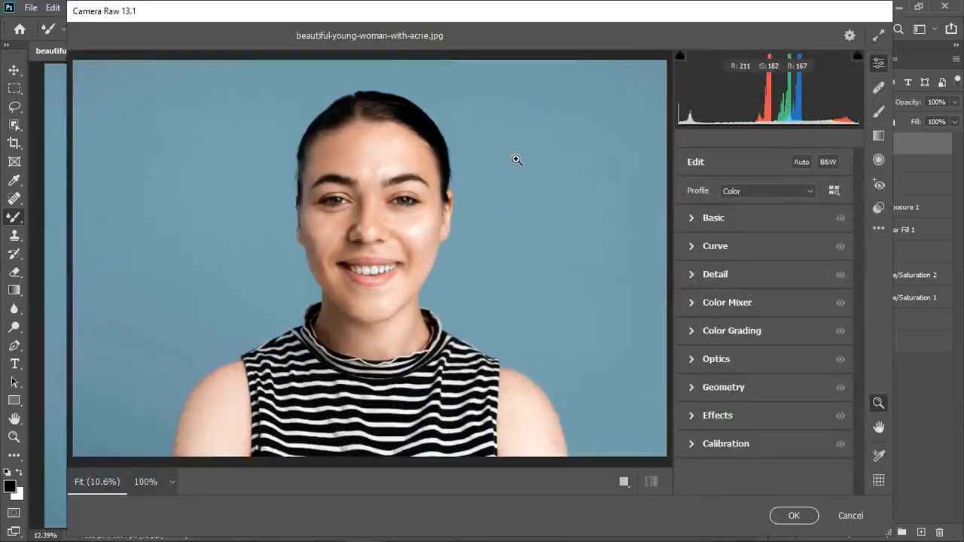
pyautogui.click(692, 220)
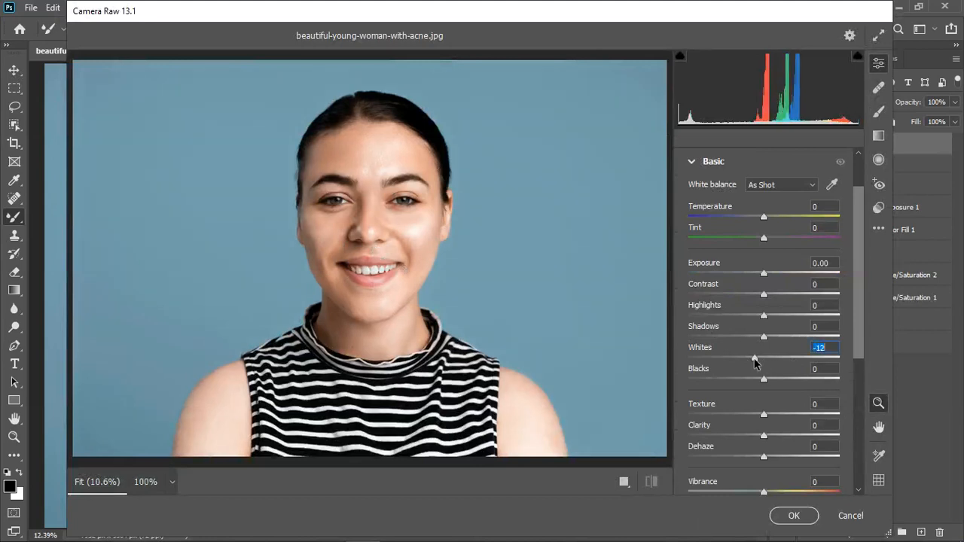
pyautogui.moveTo(755, 363); pyautogui.dragTo(744, 366)
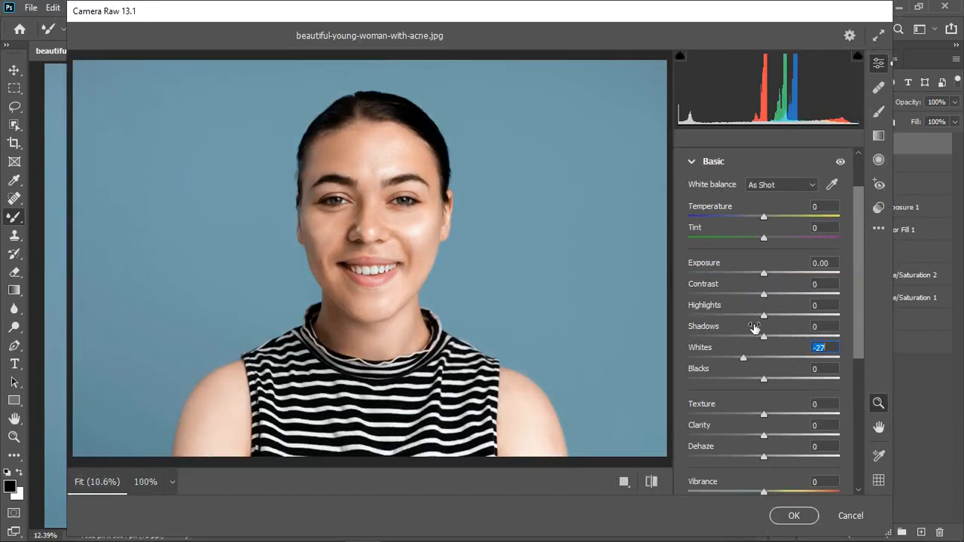
pyautogui.moveTo(765, 318); pyautogui.dragTo(754, 316)
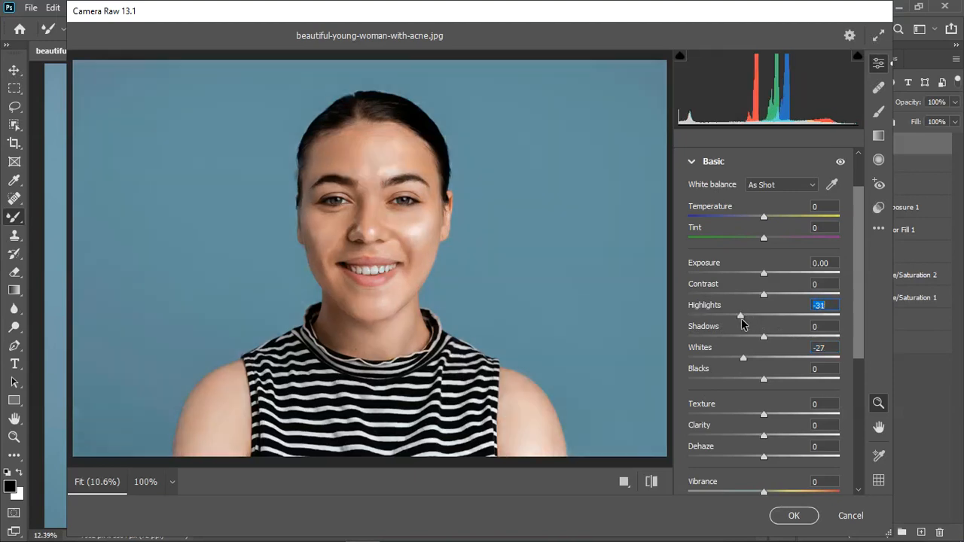
pyautogui.moveTo(742, 321); pyautogui.dragTo(747, 323)
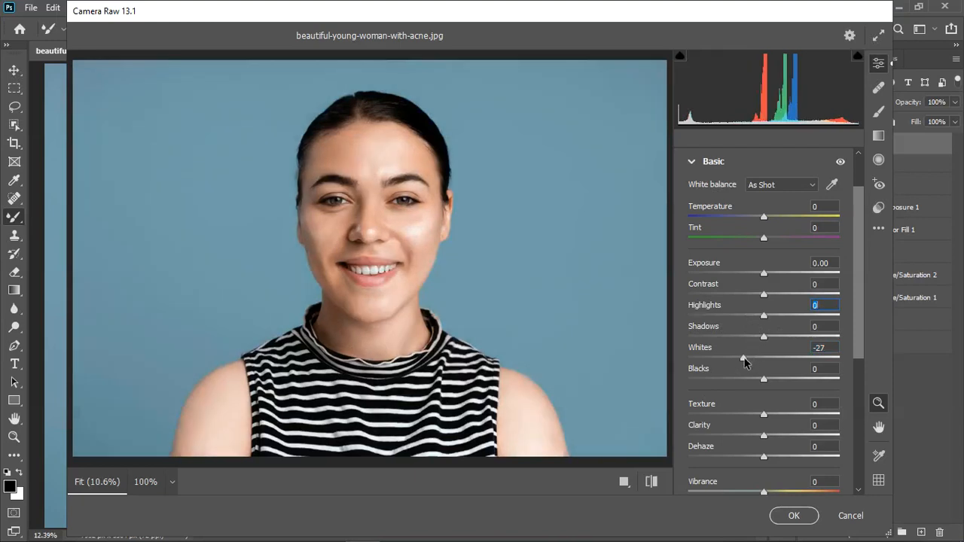
pyautogui.moveTo(744, 360); pyautogui.dragTo(719, 363)
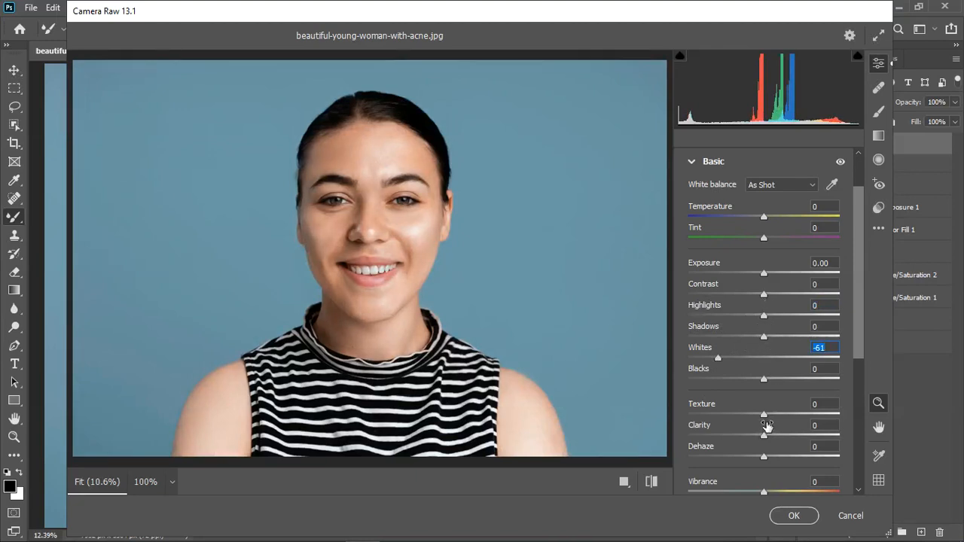
# Set Texture to +8 and Contrast to +6 in the Basic adjustments
pyautogui.moveTo(765, 416)
pyautogui.mouseDown()
pyautogui.moveTo(778, 415)
pyautogui.moveTo(769, 398)
pyautogui.mouseUp()
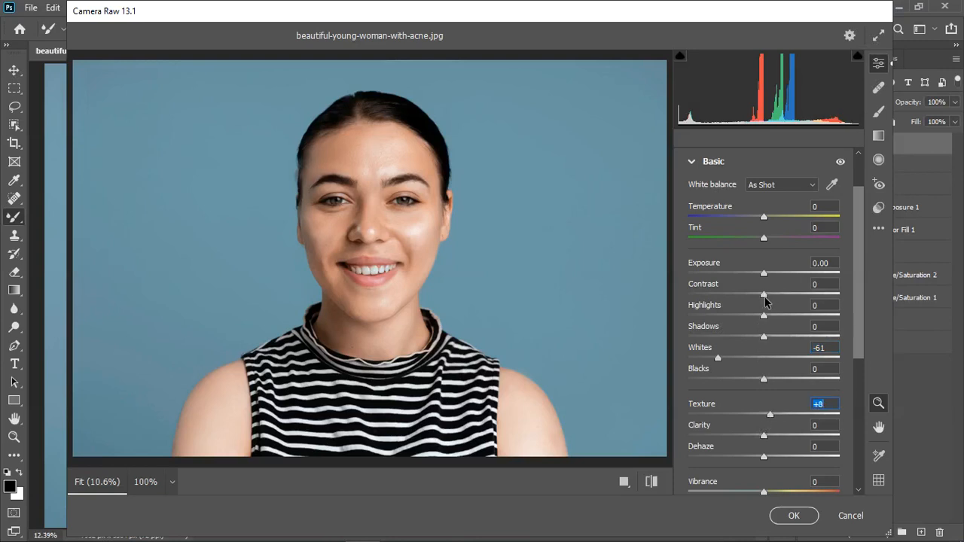
pyautogui.moveTo(765, 300); pyautogui.dragTo(769, 300)
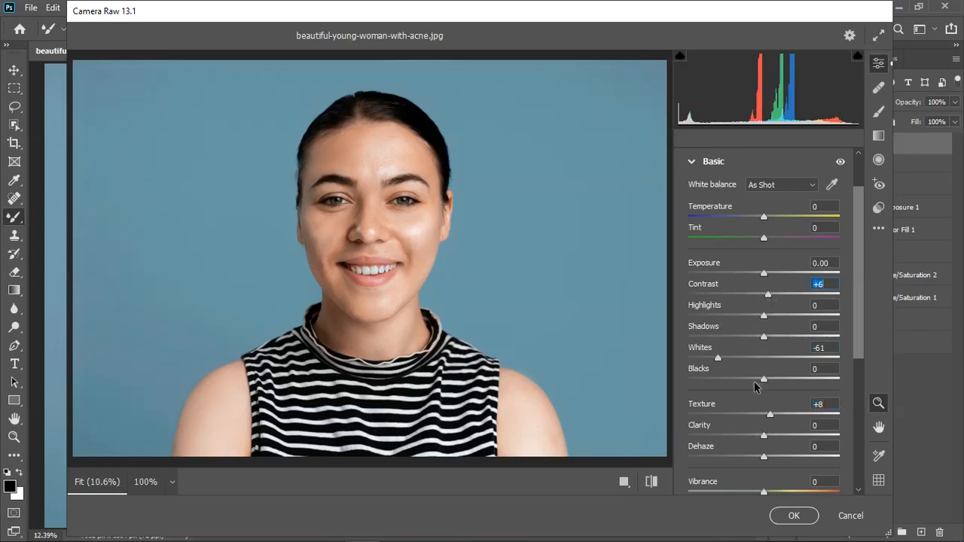
pyautogui.click(692, 162)
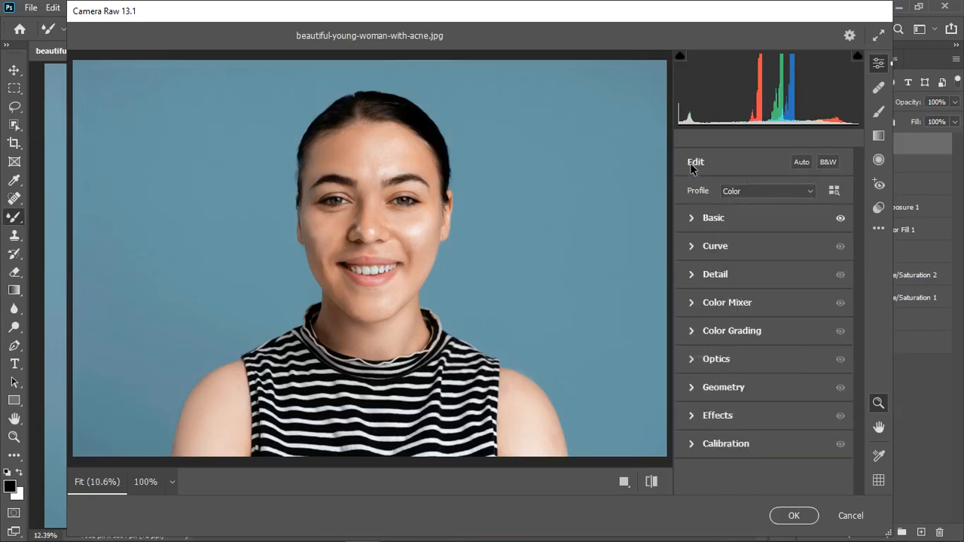
# Raise the Color Mixer saturation of Reds to +49 and Oranges to +13
pyautogui.click(693, 305)
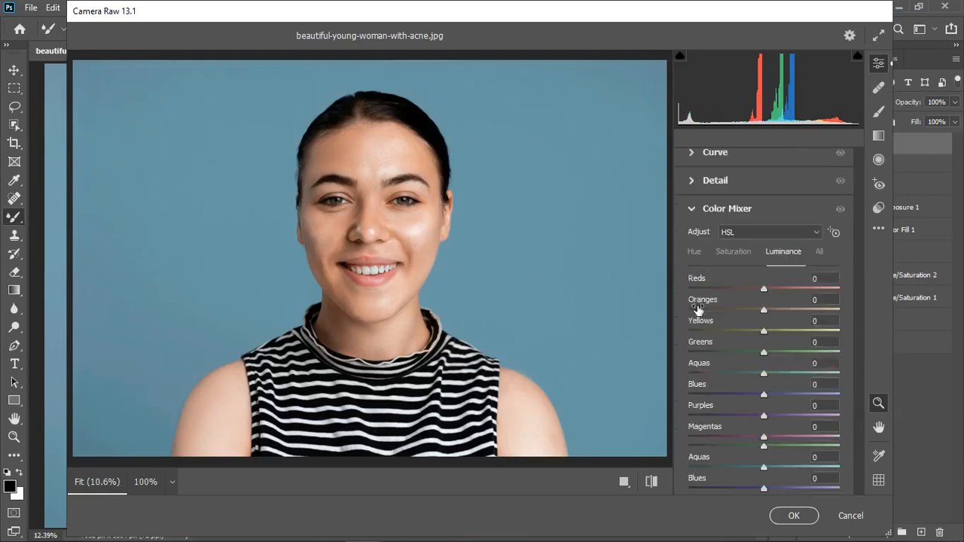
pyautogui.click(741, 258)
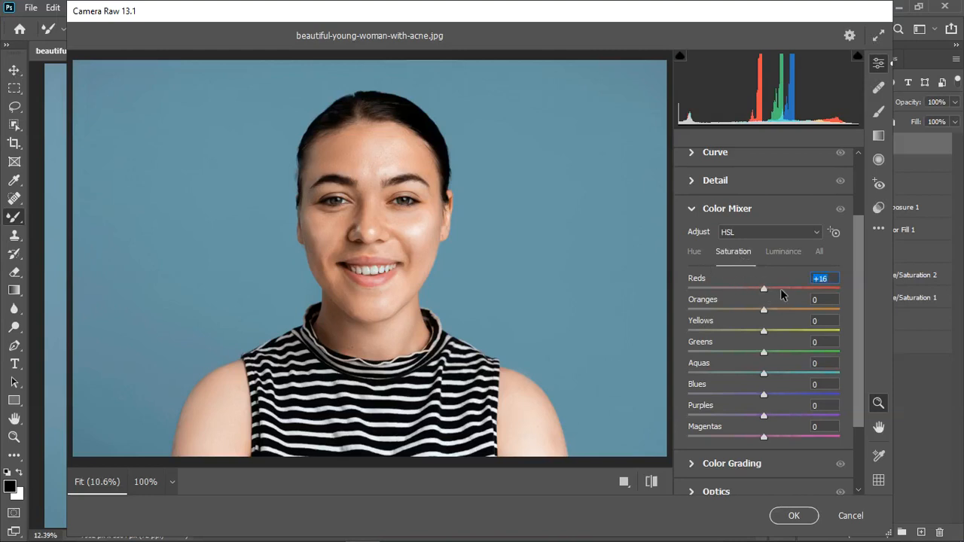
pyautogui.moveTo(781, 288); pyautogui.dragTo(811, 286)
pyautogui.moveTo(767, 310); pyautogui.dragTo(777, 308)
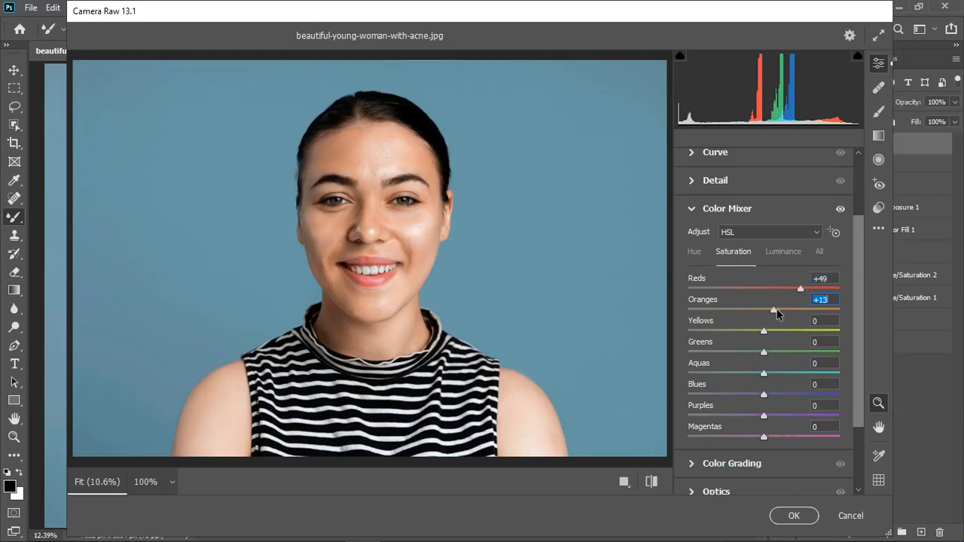
# Set the Color Mixer hue of Oranges to +10, Yellows to -11 and Reds to -7
pyautogui.click(694, 253)
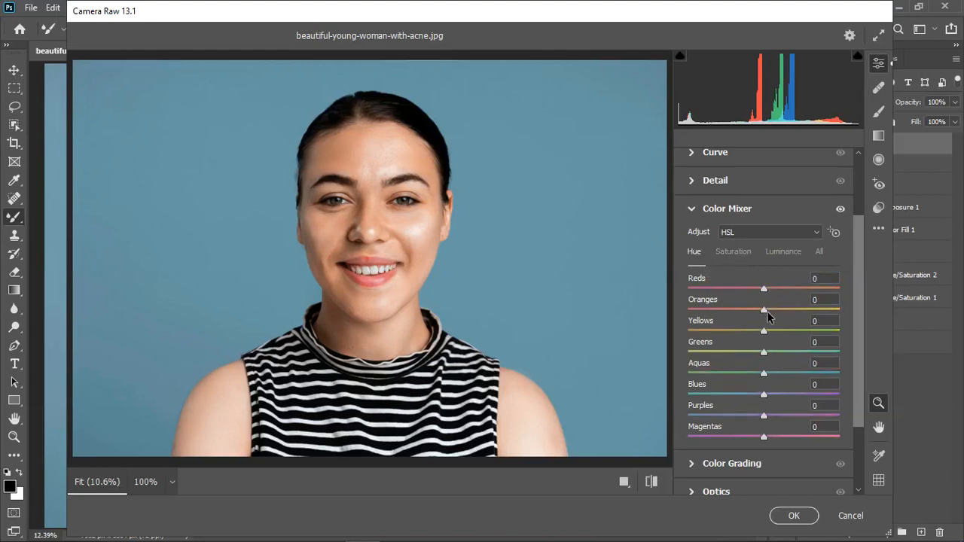
pyautogui.moveTo(764, 313); pyautogui.dragTo(773, 314)
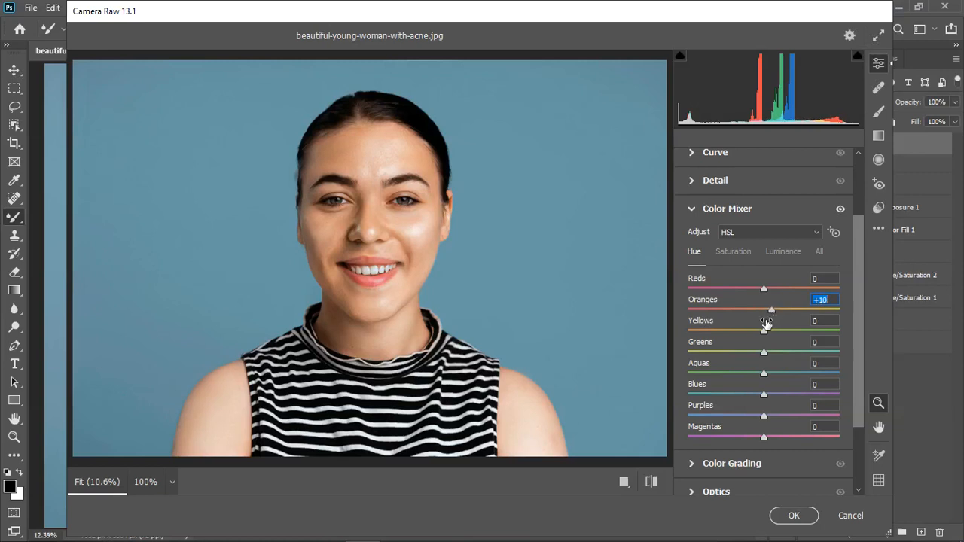
pyautogui.moveTo(764, 336); pyautogui.dragTo(756, 338)
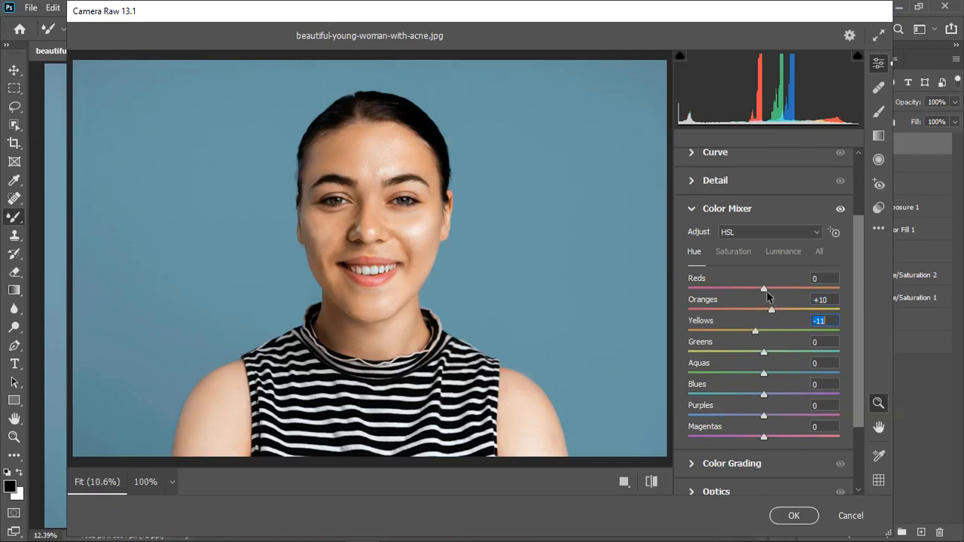
pyautogui.moveTo(765, 291); pyautogui.dragTo(760, 293)
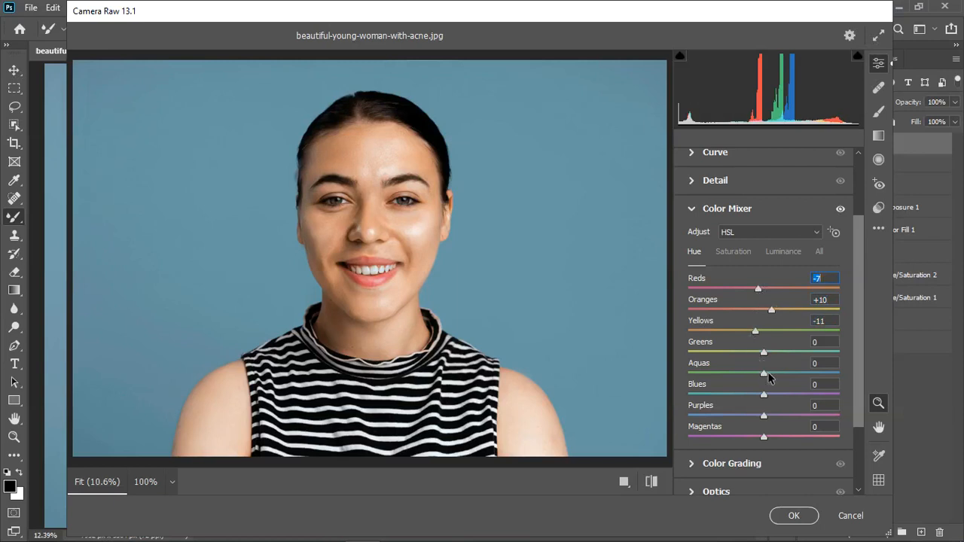
# Set the Aquas hue to +26 and adjust the hues of Blues and Purples to shift the background color
pyautogui.moveTo(762, 374); pyautogui.dragTo(773, 405)
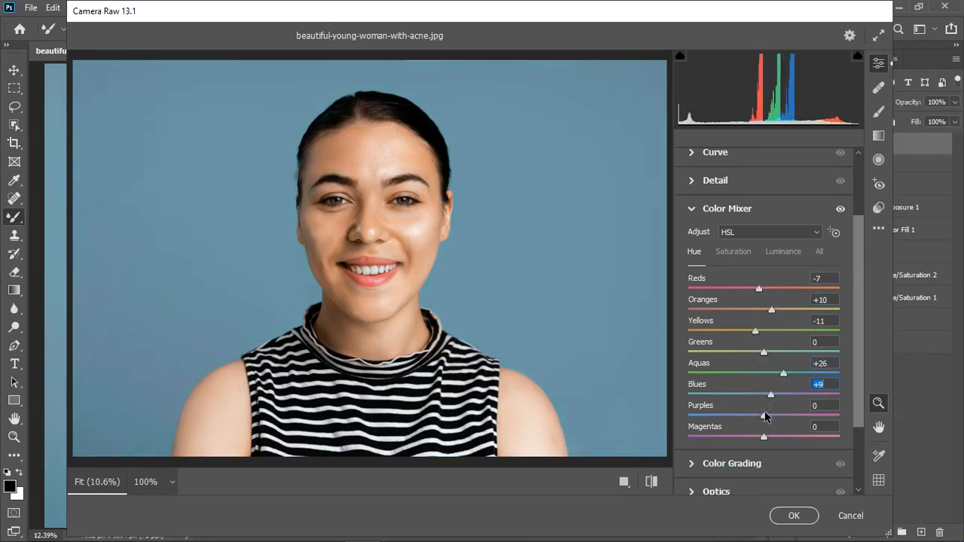
pyautogui.moveTo(764, 415); pyautogui.dragTo(733, 426)
pyautogui.moveTo(775, 401); pyautogui.dragTo(778, 398)
# Raise the Color Mixer saturation of Blues to +23, Aquas to +14 and Purples to +20
pyautogui.click(733, 251)
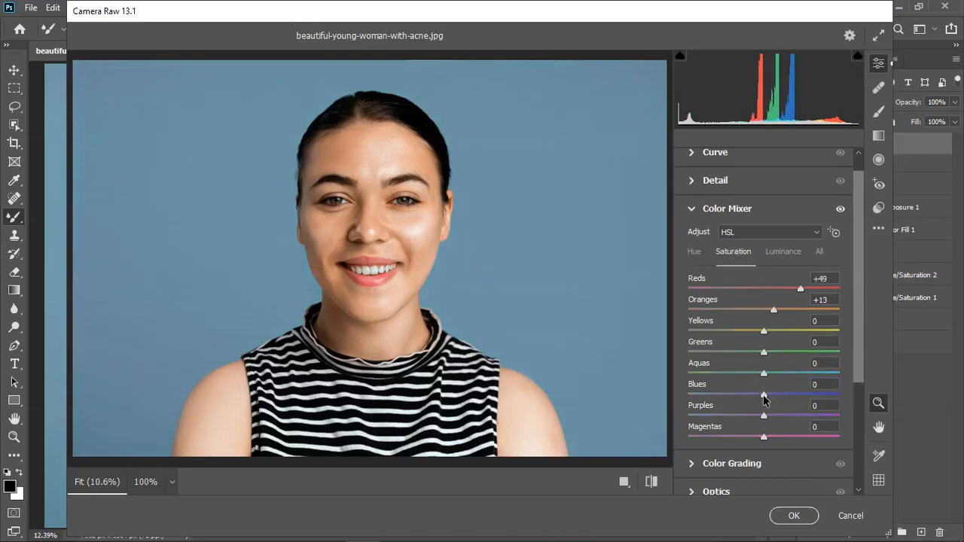
pyautogui.moveTo(763, 396); pyautogui.dragTo(776, 381)
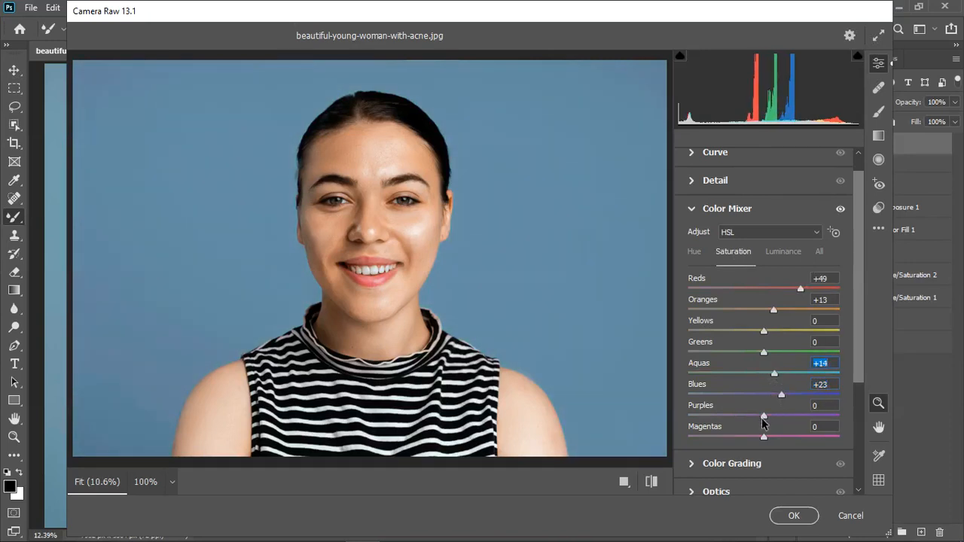
pyautogui.moveTo(764, 417); pyautogui.dragTo(785, 419)
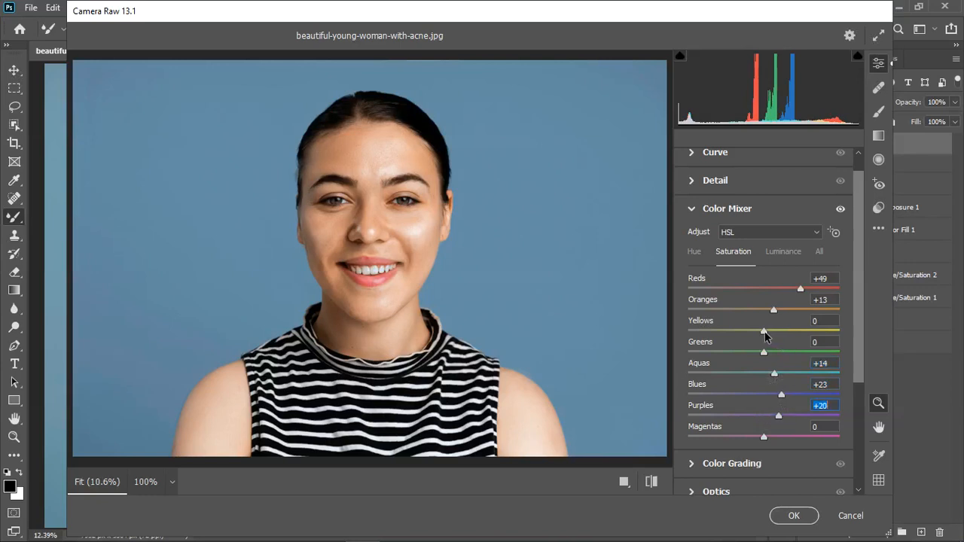
pyautogui.moveTo(764, 331); pyautogui.dragTo(767, 332)
# Lower the Color Mixer luminance of Aquas to -11 and Blues to -14
pyautogui.click(779, 252)
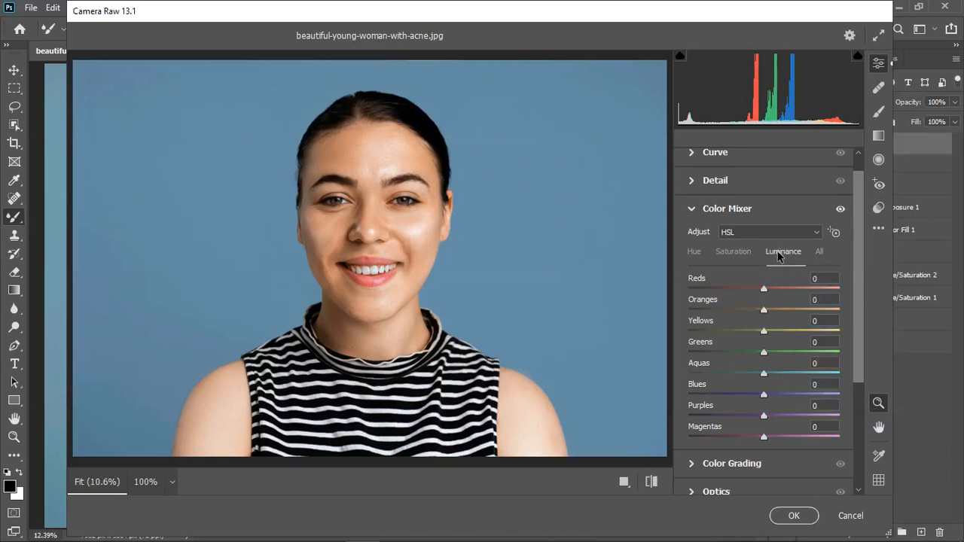
pyautogui.moveTo(764, 376); pyautogui.dragTo(752, 400)
pyautogui.click(762, 396)
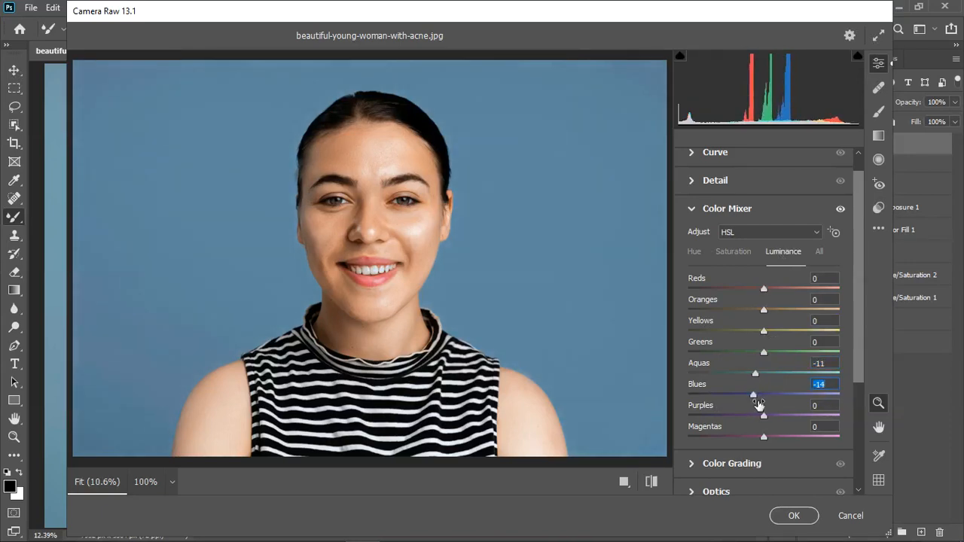
pyautogui.click(693, 209)
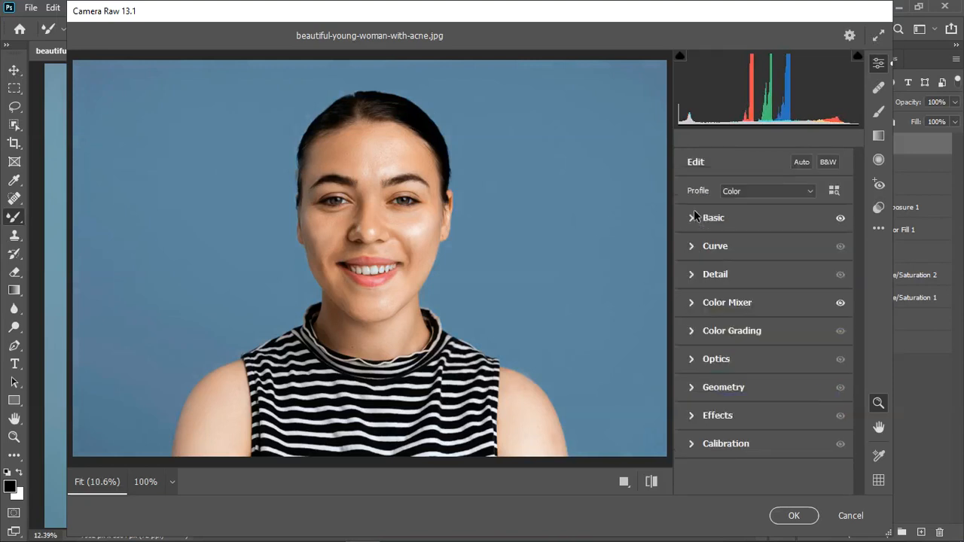
# Calibrate the primary hues, setting Red Primary to +8, Blue Primary to -10 and Green Primary to +9
pyautogui.click(693, 443)
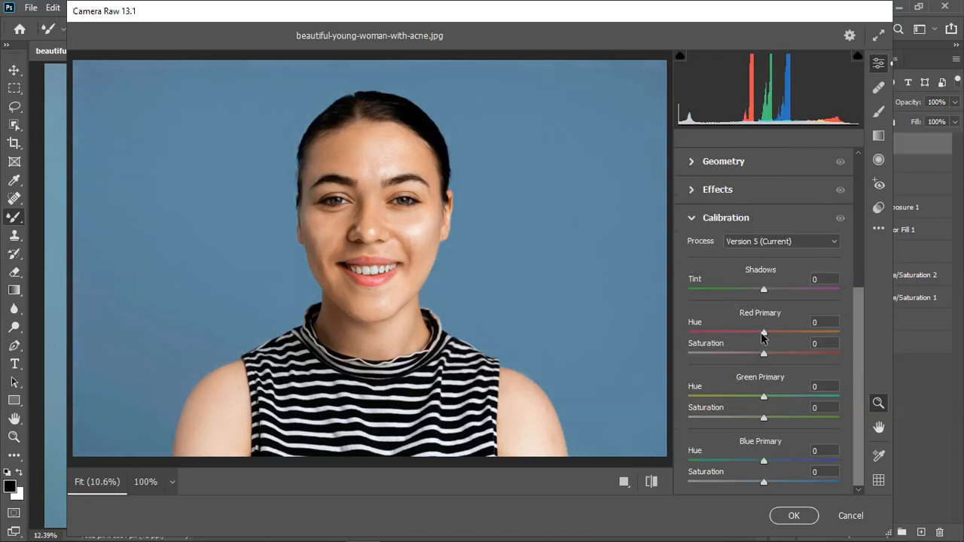
pyautogui.moveTo(764, 337); pyautogui.dragTo(771, 338)
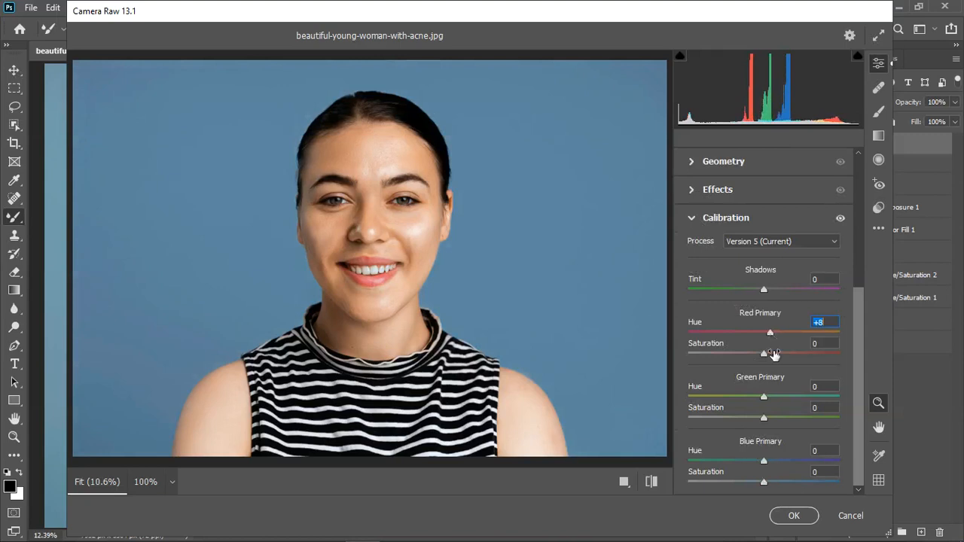
pyautogui.moveTo(765, 463); pyautogui.dragTo(756, 467)
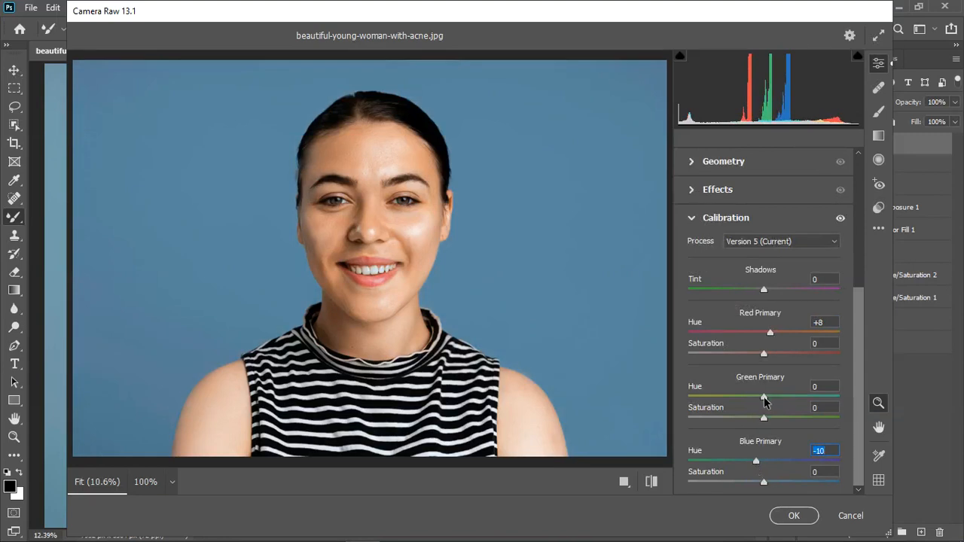
pyautogui.moveTo(764, 400); pyautogui.dragTo(772, 403)
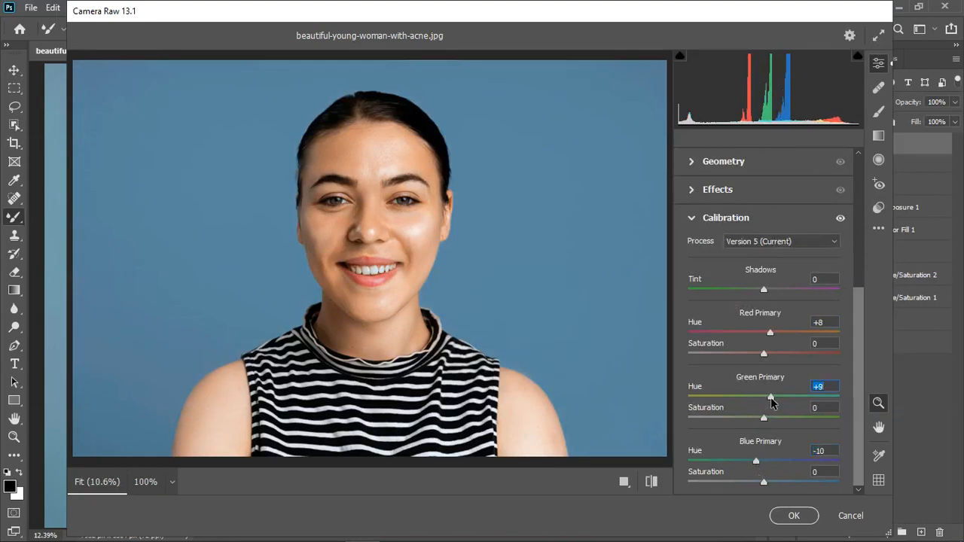
# Collapse the Calibration settings and apply the Camera Raw color grading to Layer 3
pyautogui.click(693, 218)
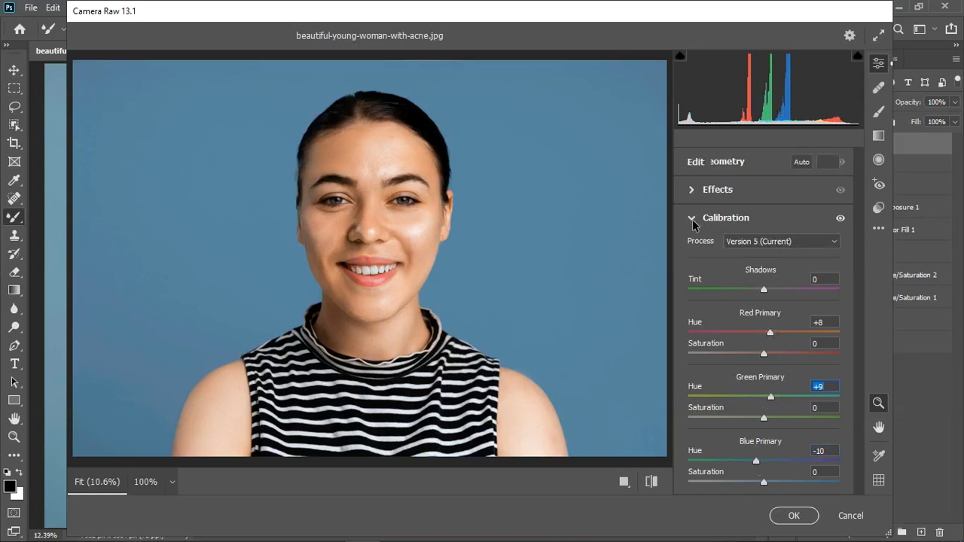
pyautogui.click(796, 515)
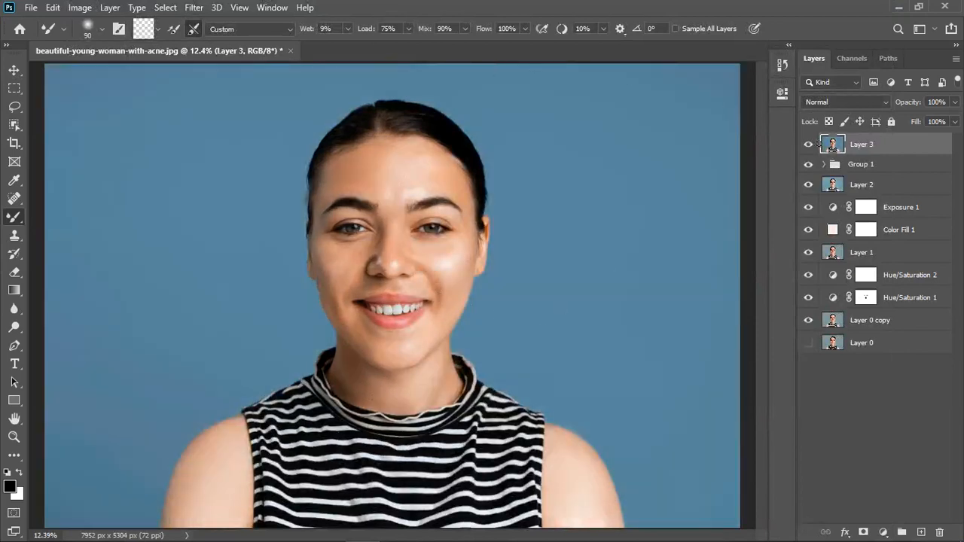
# Toggle the visibility of Layer 3 off and on to compare the portrait before and after the color grading
pyautogui.click(809, 145)
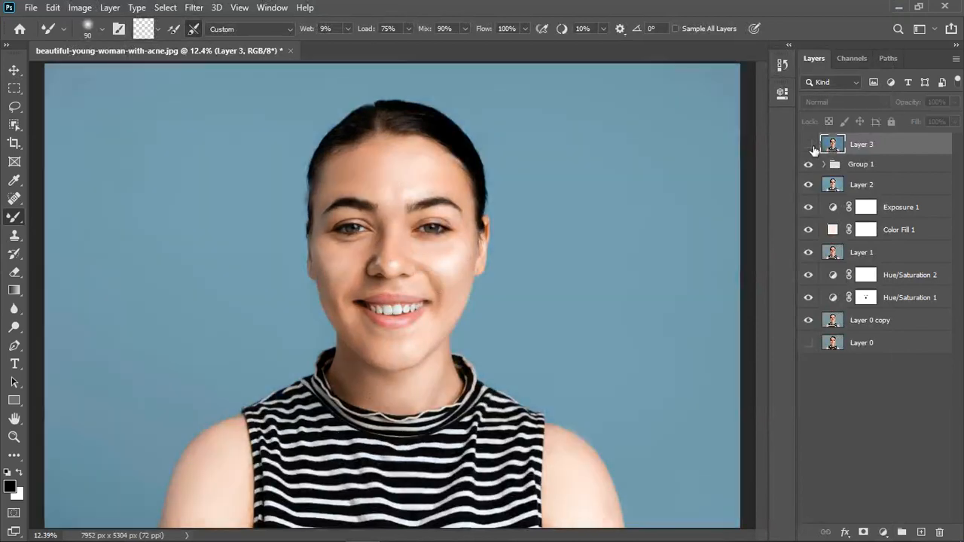
pyautogui.click(809, 145)
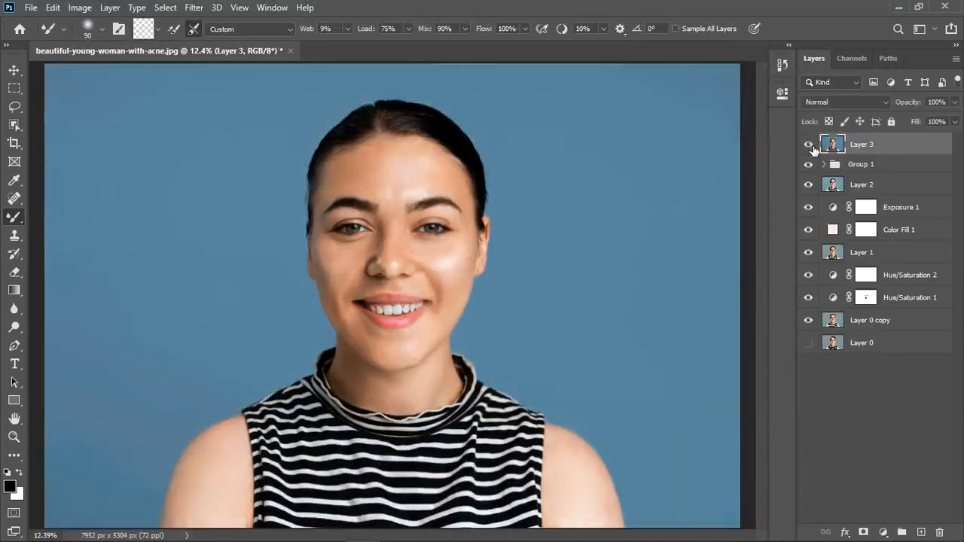
pyautogui.scroll(-2, 626, 192)
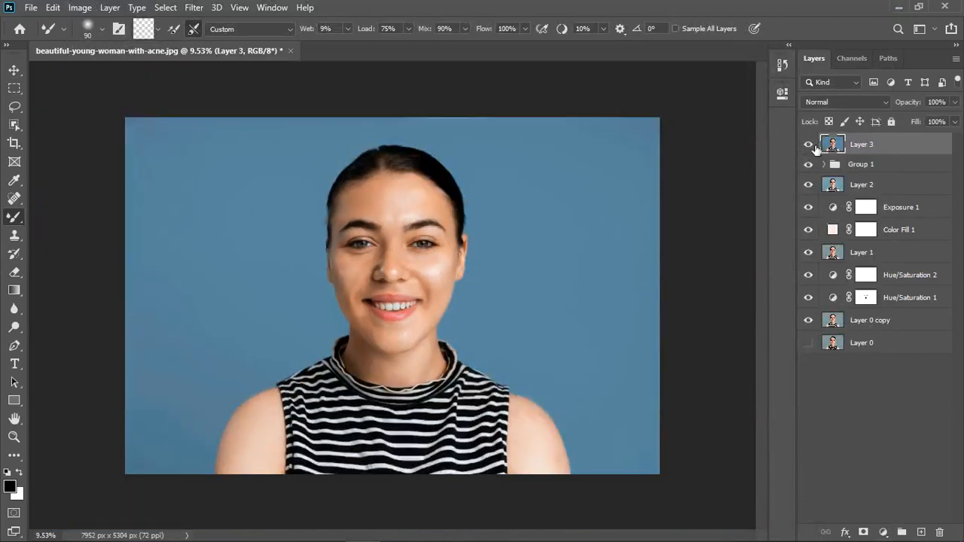
pyautogui.click(810, 144)
pyautogui.click(810, 145)
pyautogui.scroll(2, 407, 257)
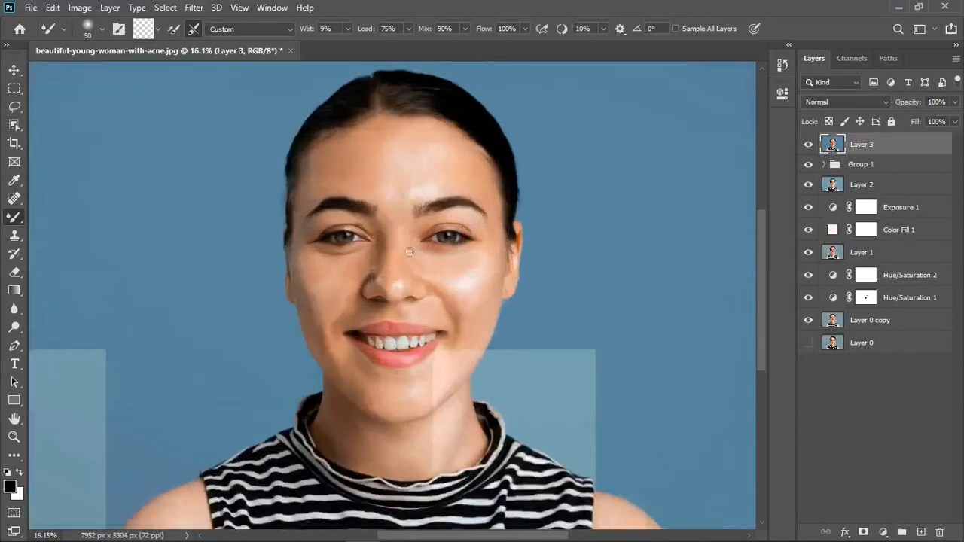
pyautogui.scroll(-1, 640, 210)
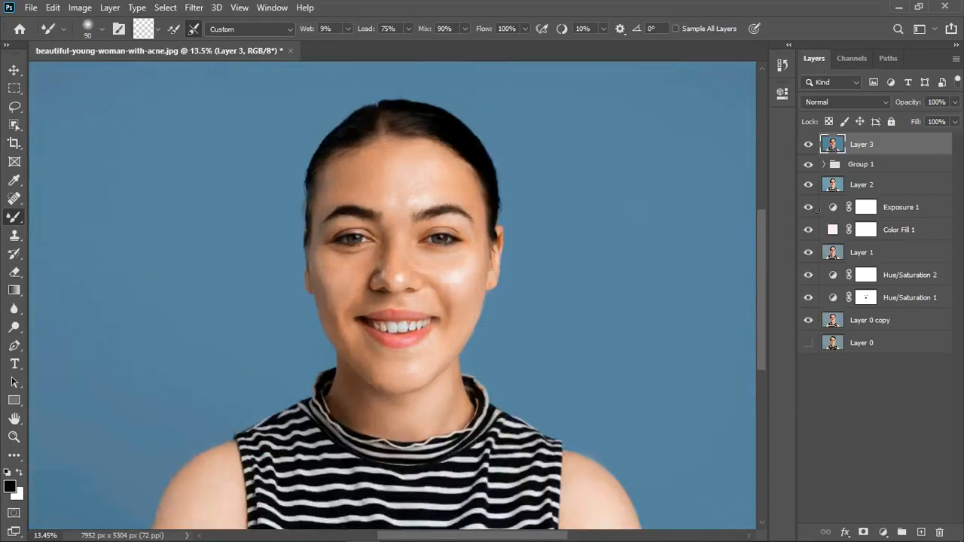
# Group the layers from Group 1 down to Layer 0 copy, hide the new group and make the original Layer 0 visible
pyautogui.click(902, 166)
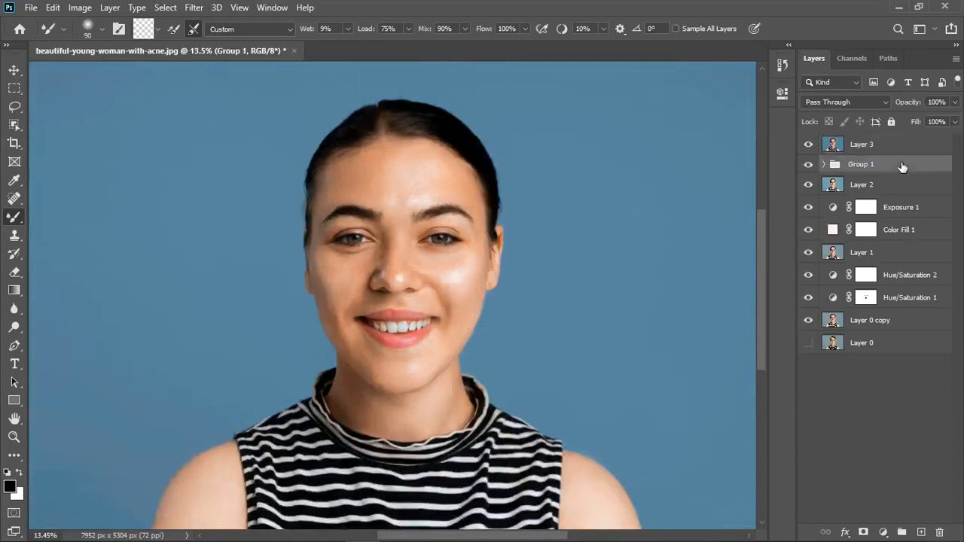
pyautogui.keyDown('shift'); pyautogui.click(912, 322); pyautogui.keyUp('shift')
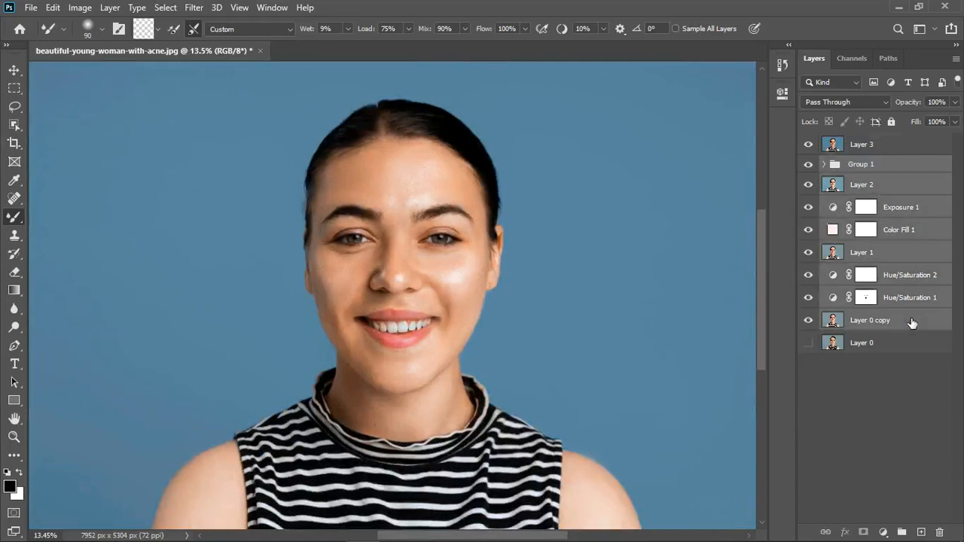
pyautogui.click(903, 533)
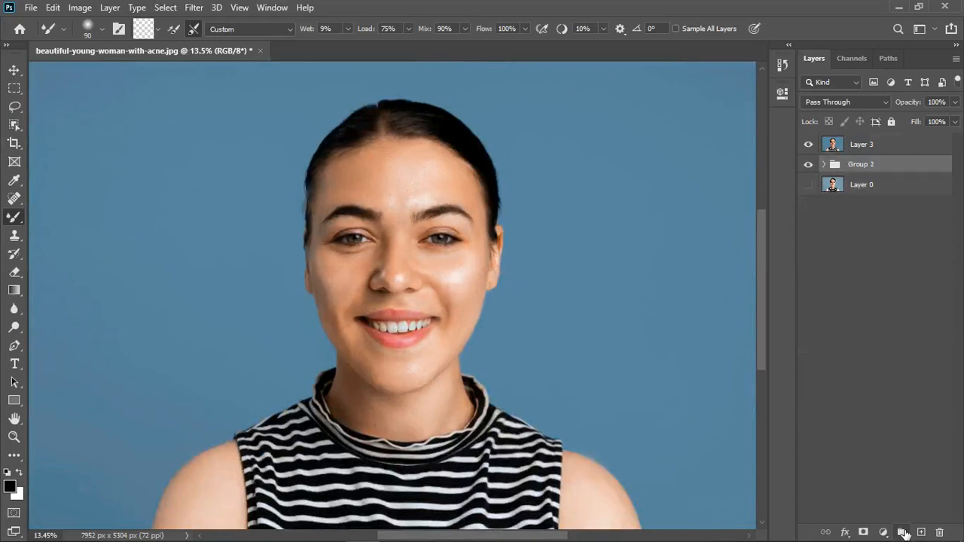
pyautogui.click(810, 166)
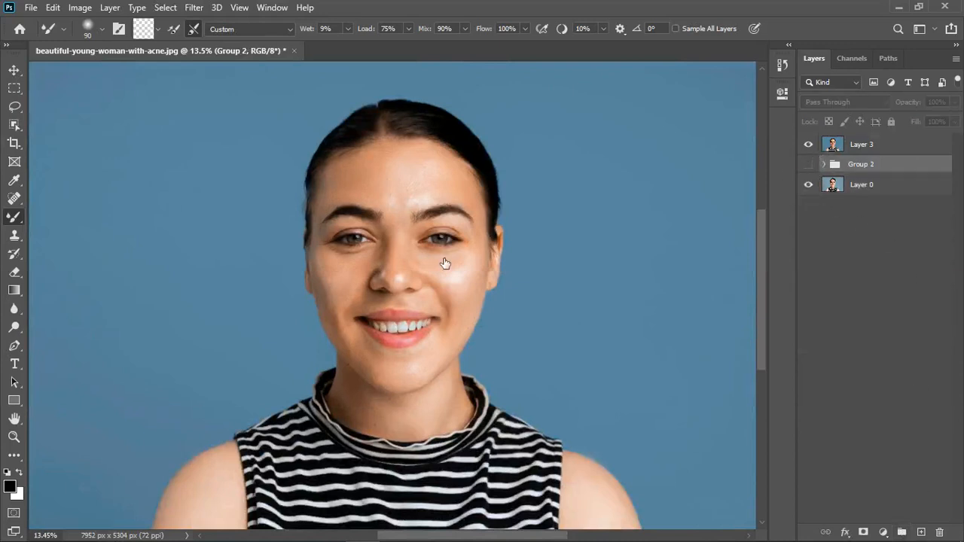
# Toggle Layer 3 repeatedly to compare the original Layer 0 with the finished retouch, and examine the final portrait
pyautogui.scroll(-3, 445, 260)
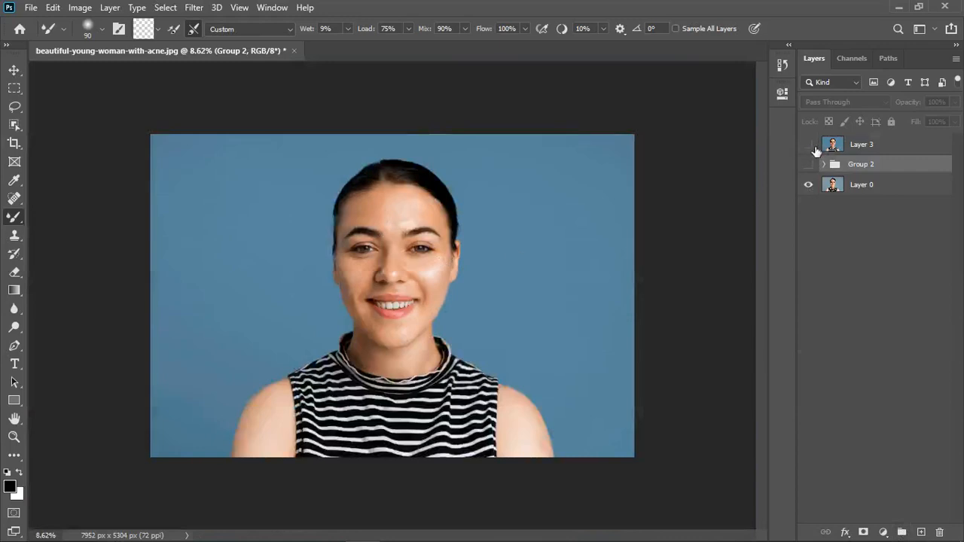
pyautogui.click(811, 145)
pyautogui.click(814, 147)
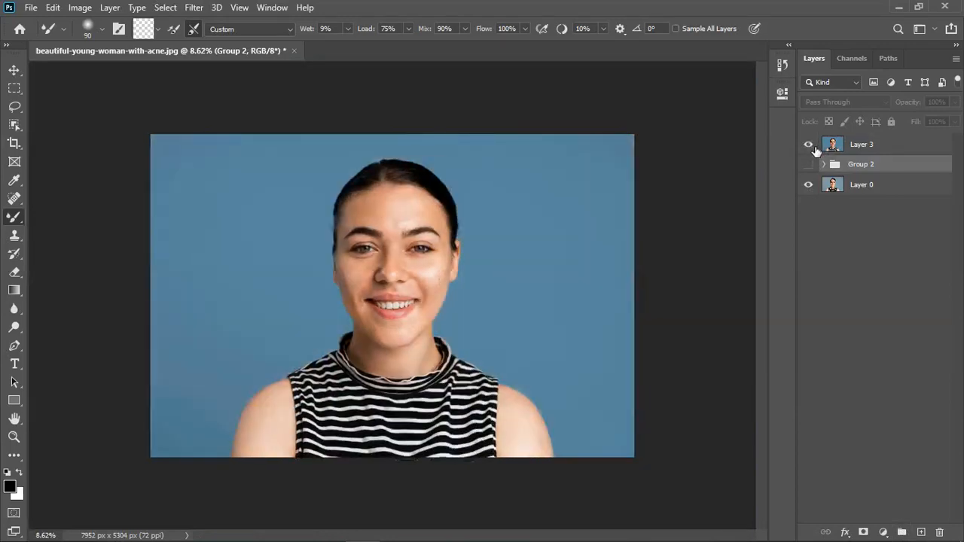
pyautogui.click(813, 149)
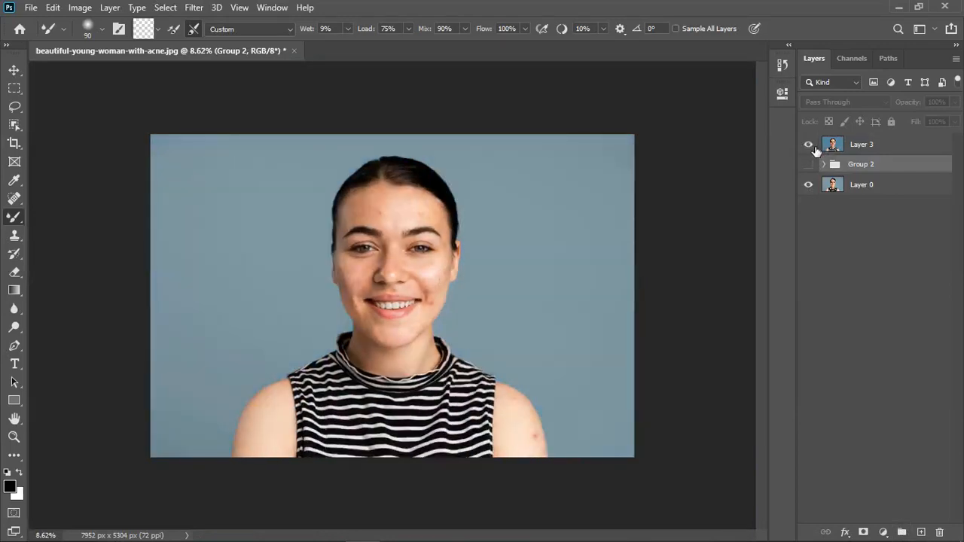
pyautogui.click(814, 148)
pyautogui.scroll(1, 409, 268)
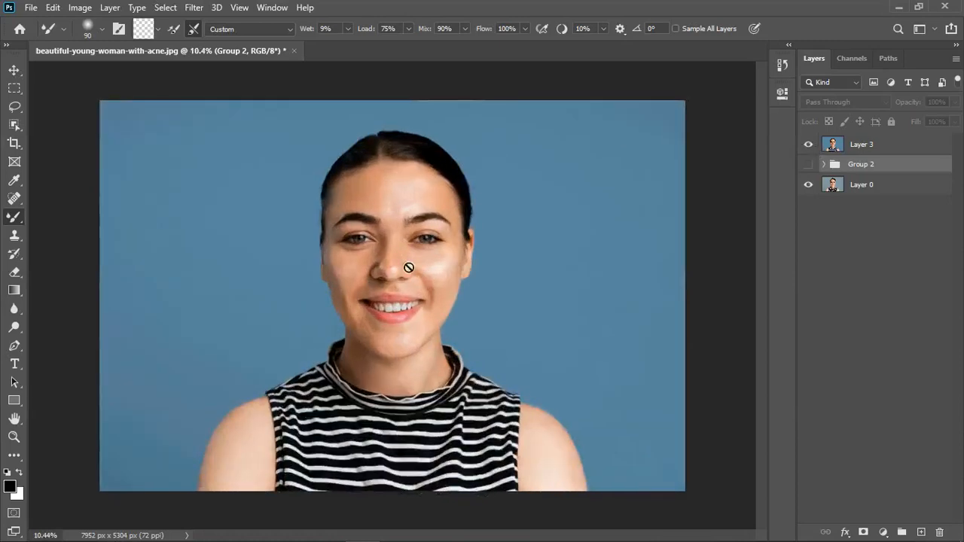
pyautogui.scroll(1, 409, 267)
pyautogui.click(813, 148)
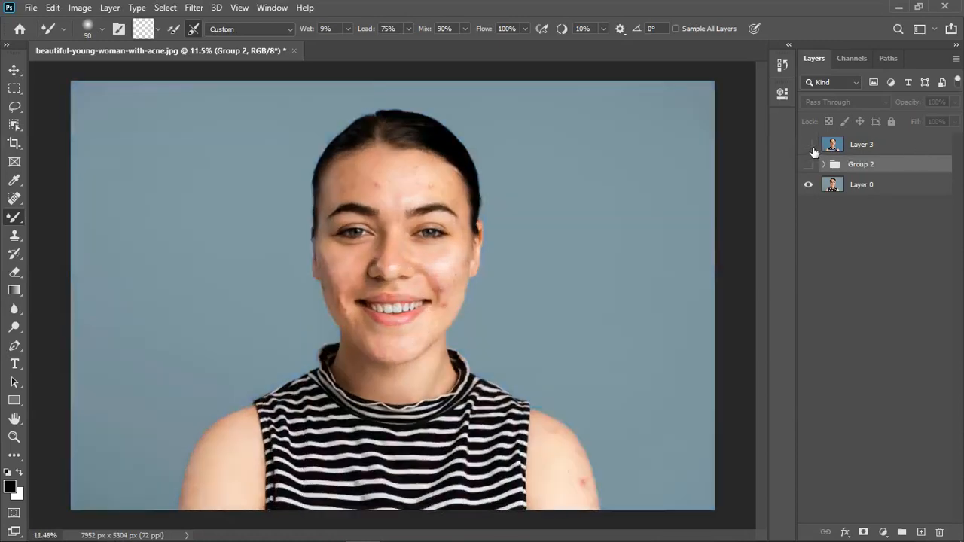
pyautogui.click(813, 149)
pyautogui.click(812, 148)
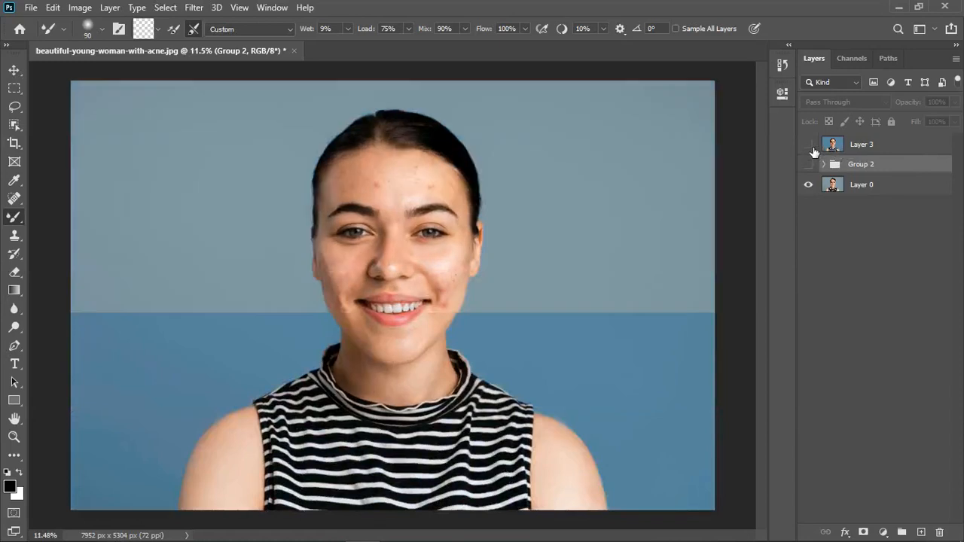
pyautogui.click(813, 149)
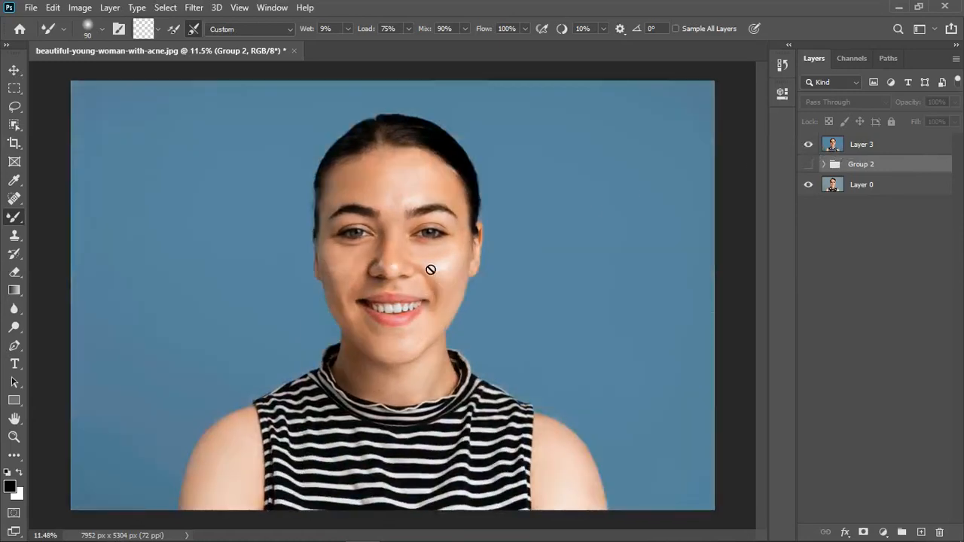
pyautogui.scroll(-1, 430, 269)
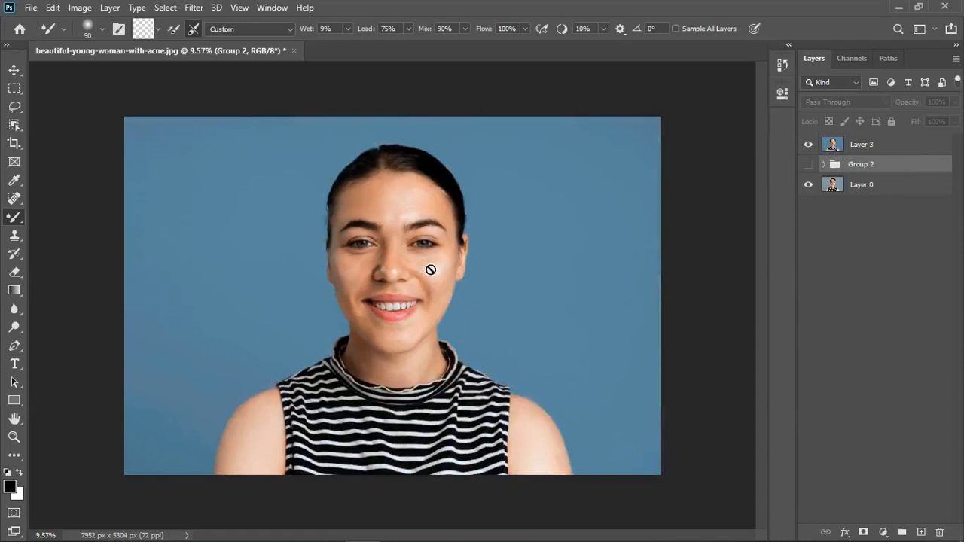
pyautogui.scroll(3, 430, 269)
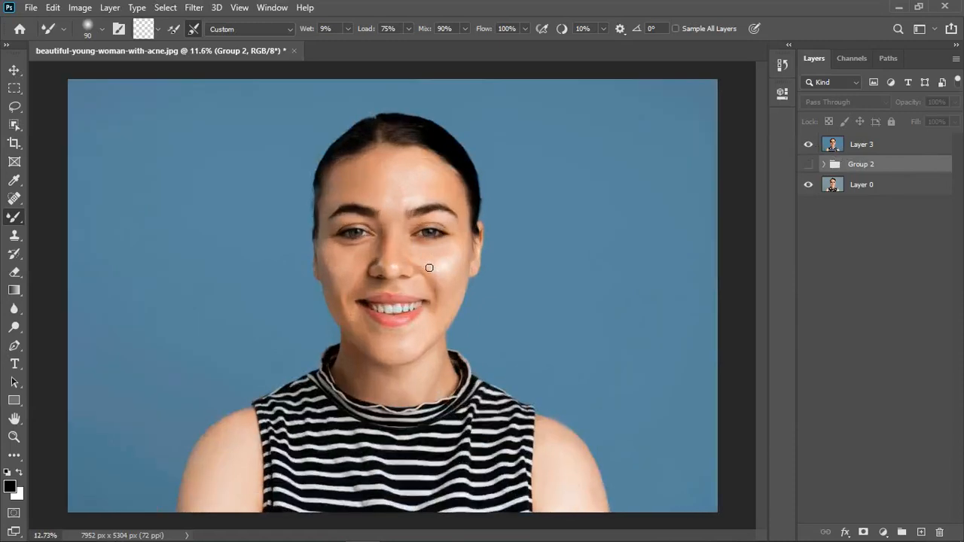